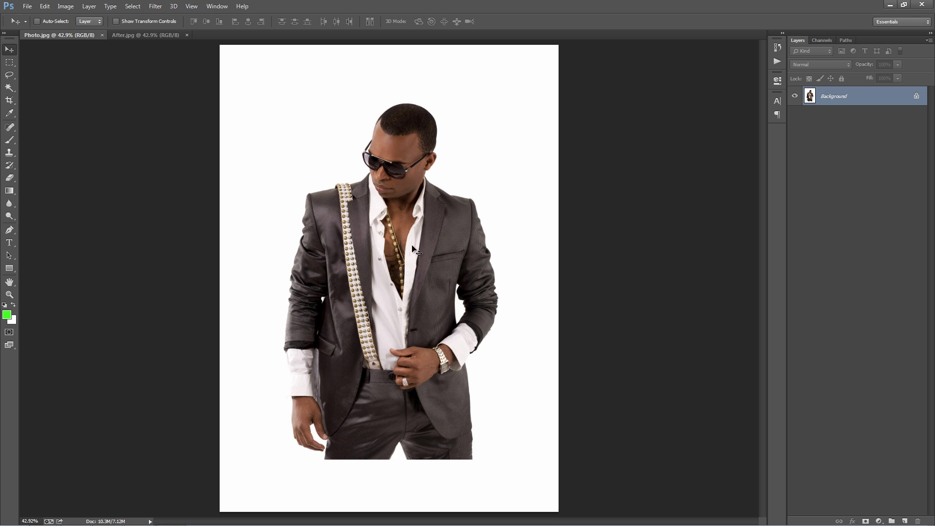
Compare the finished After.jpg example with the original Photo.jpg, then close After.jpg
left_click(128, 37)
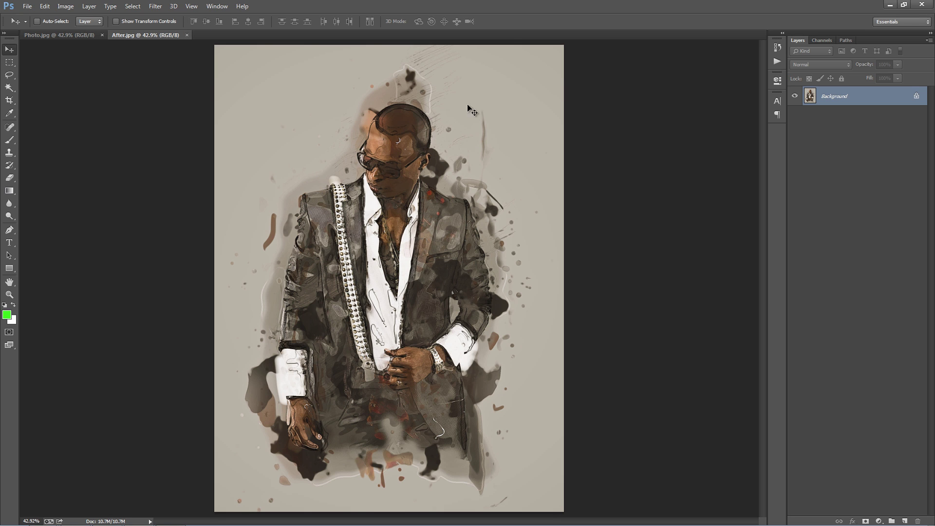
left_click(75, 37)
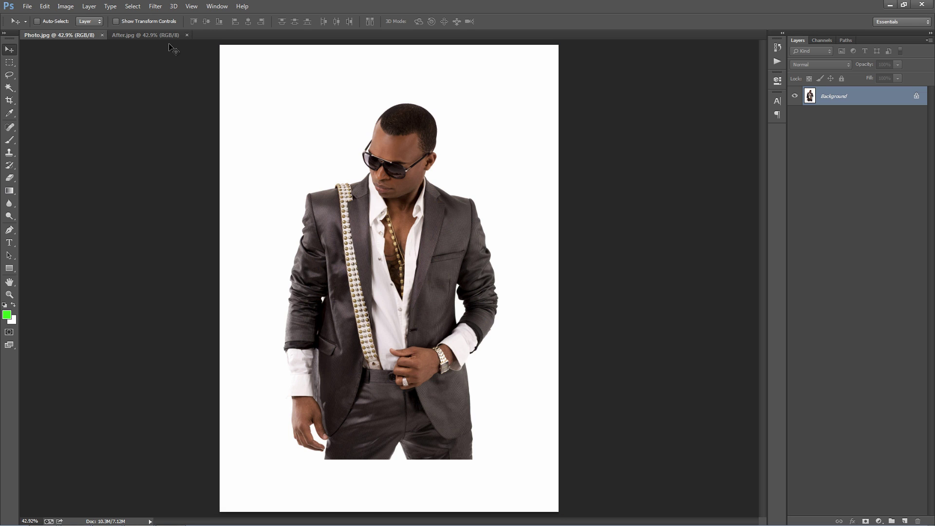
left_click(142, 36)
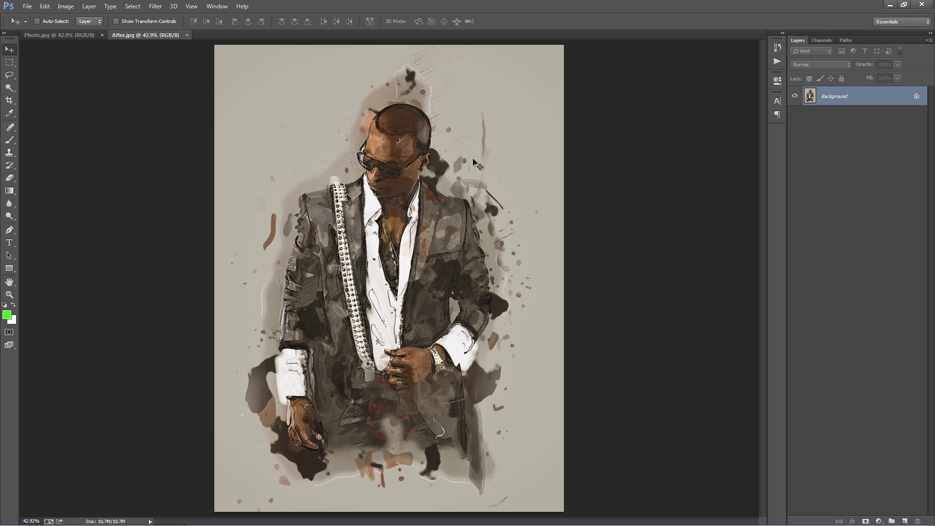
key("ctrl+w")
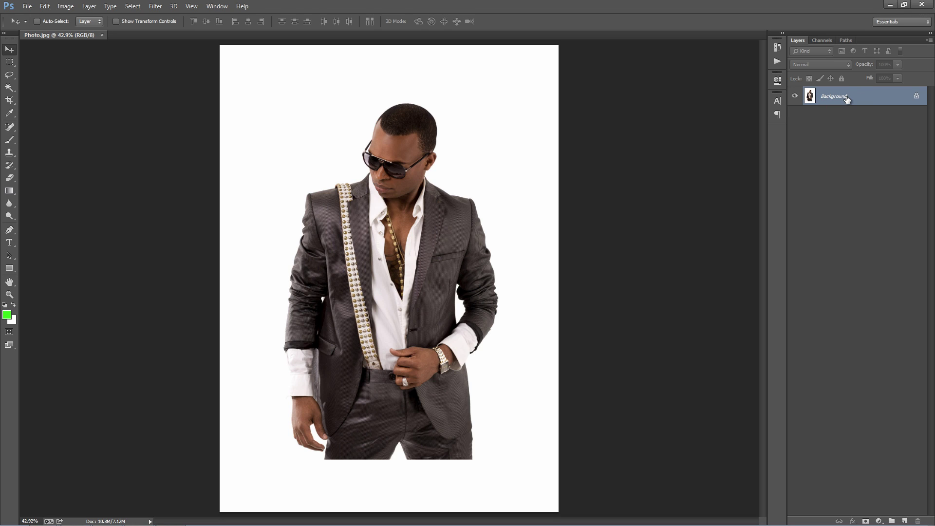
Duplicate the photo, delete the original Background, convert Layer 1 back to Background, and check RGB mode
key("ctrl+j")
left_click(850, 114)
key("Delete")
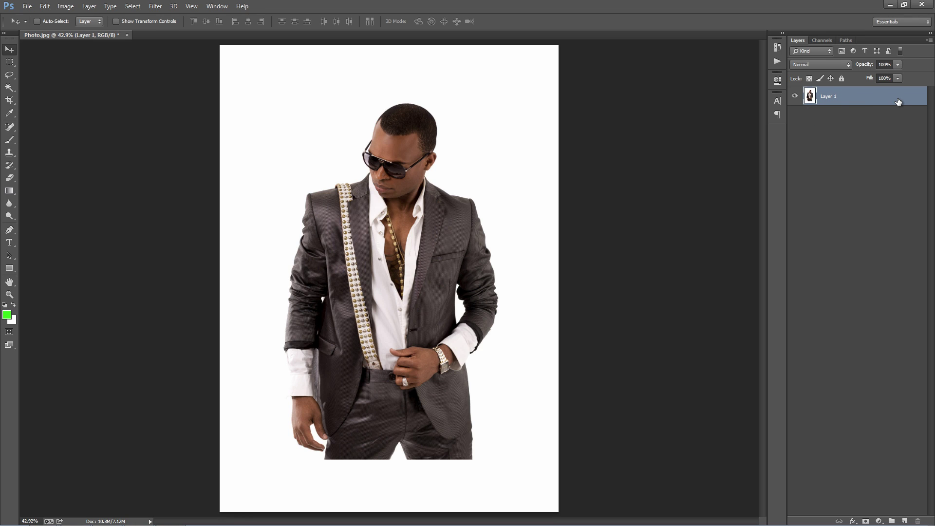
left_click(75, 7)
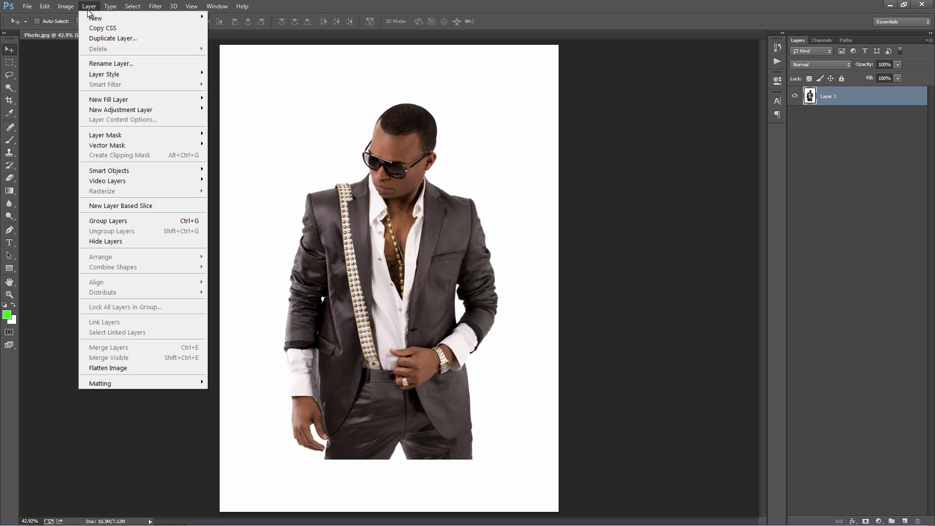
mouse_move(97, 20)
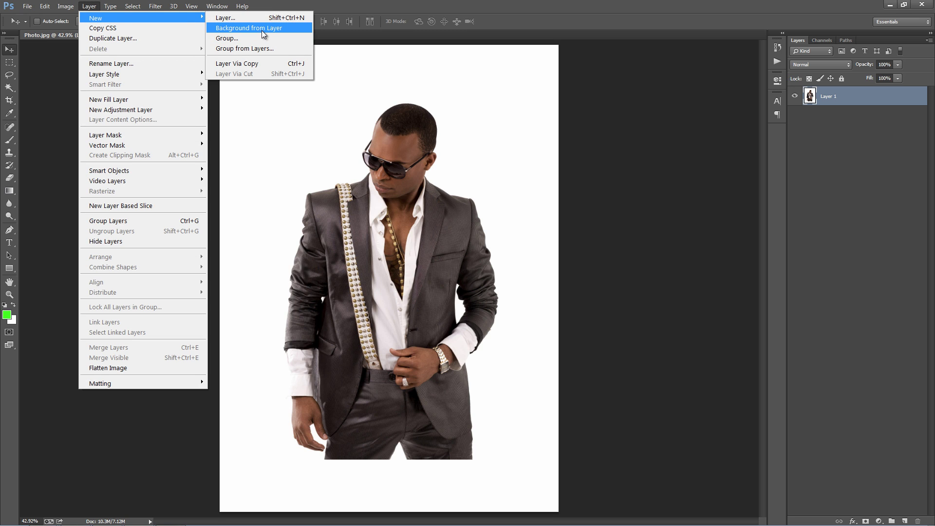
left_click(265, 29)
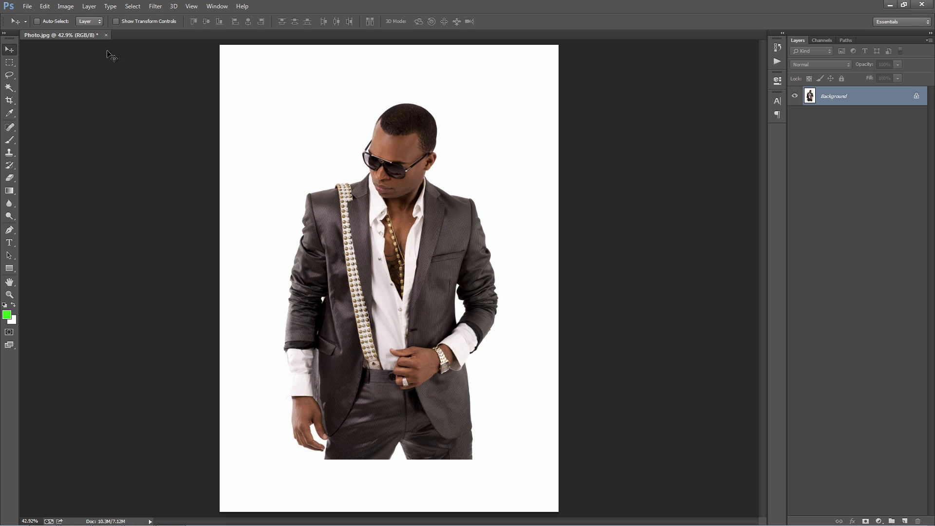
left_click(65, 6)
mouse_move(76, 20)
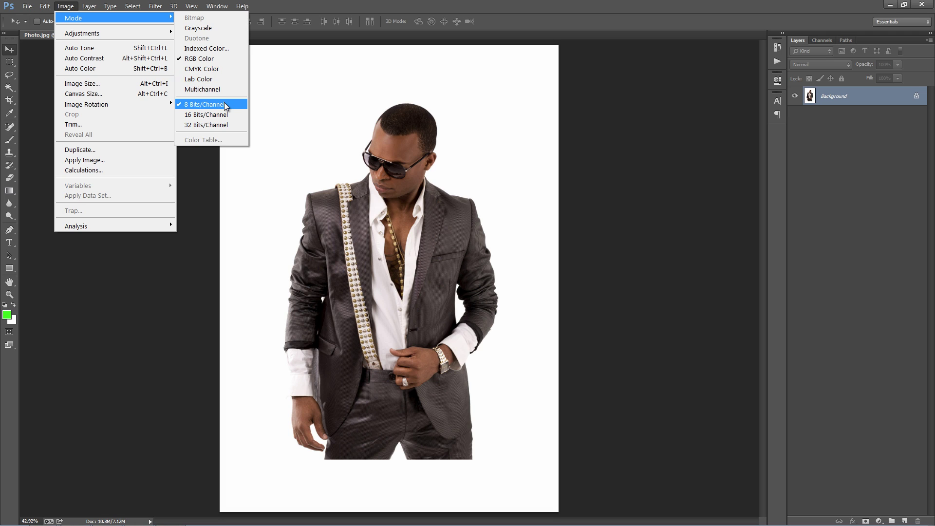
left_click(89, 86)
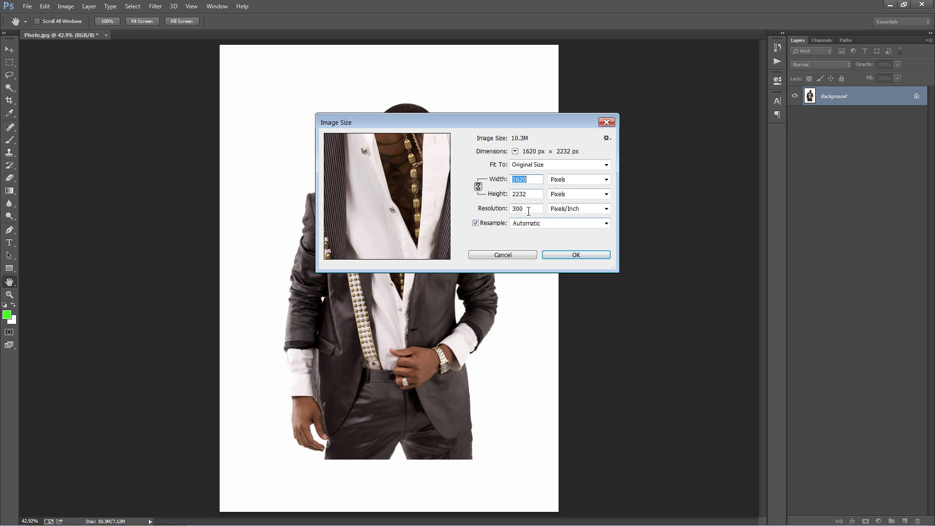
left_click_drag(528, 211, 512, 210)
left_click(533, 181)
left_click(535, 209)
type("200")
left_click(531, 179)
double_click(532, 179)
type("1620")
left_click(525, 209)
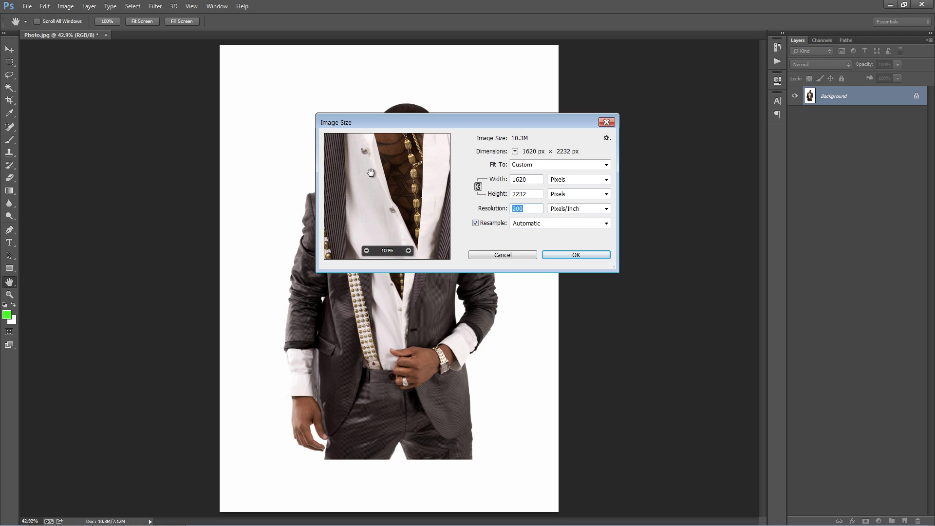
left_click_drag(369, 184, 368, 205)
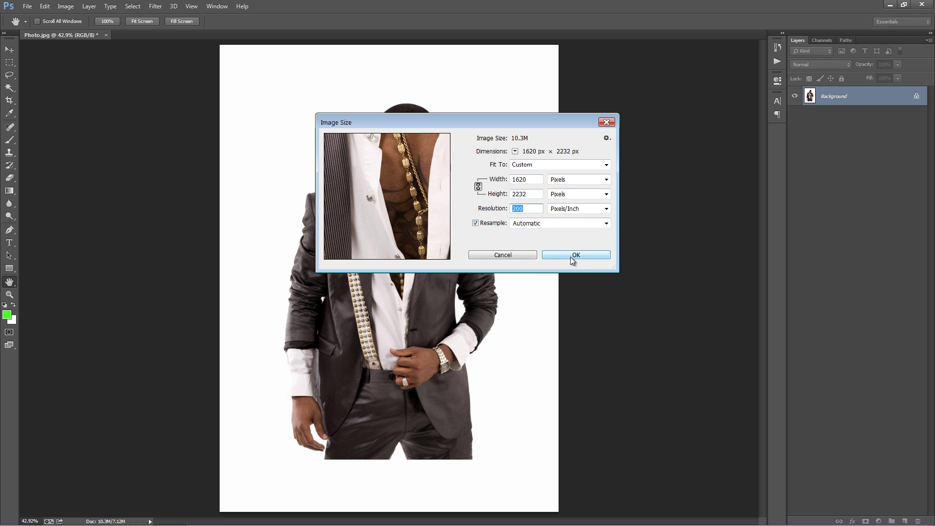
left_click(507, 255)
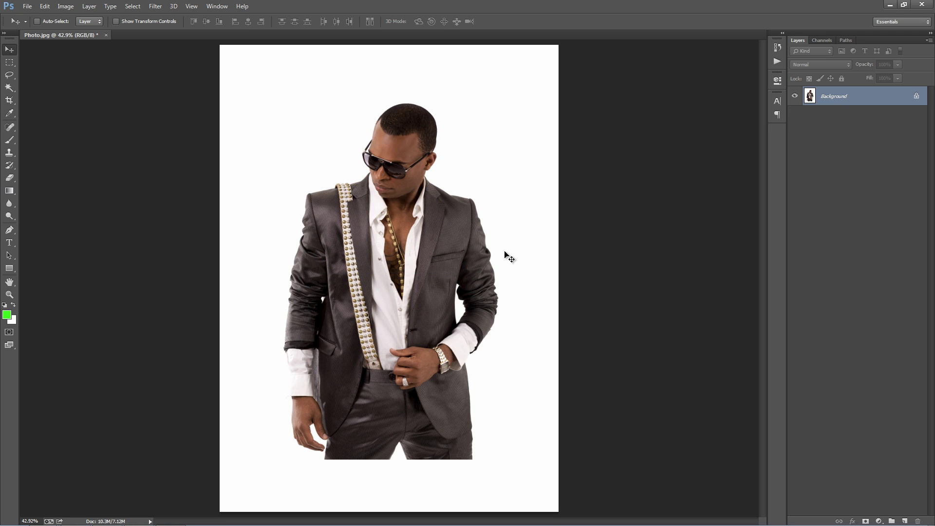
Create a new empty layer named 'brush'
key("ctrl+shift+n")
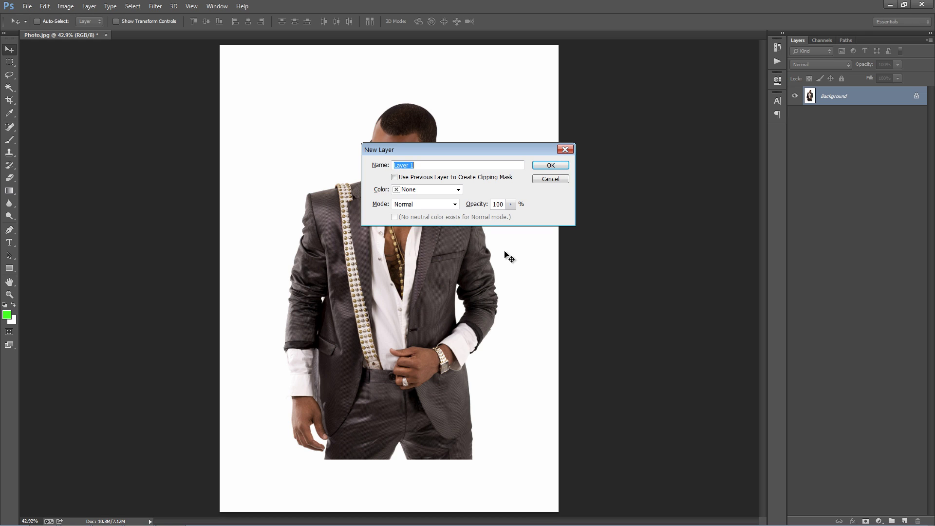
type("brush")
key("Return")
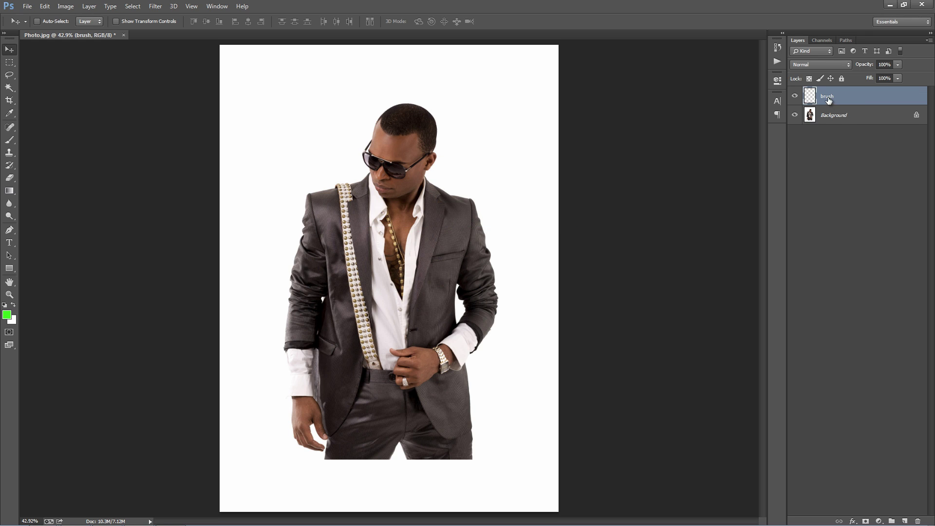
double_click(827, 97)
key("Return")
Choose a brush tip and set the foreground painting colour to red
key("b")
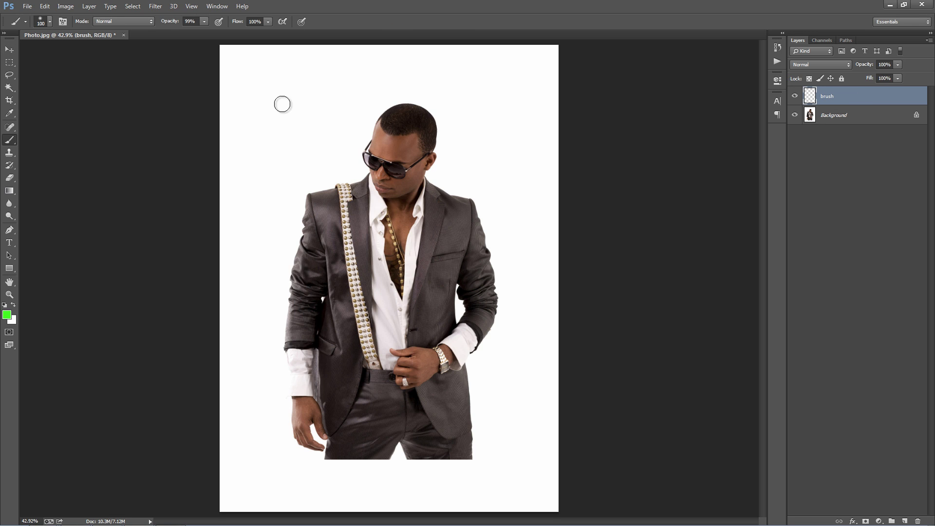
right_click(286, 136)
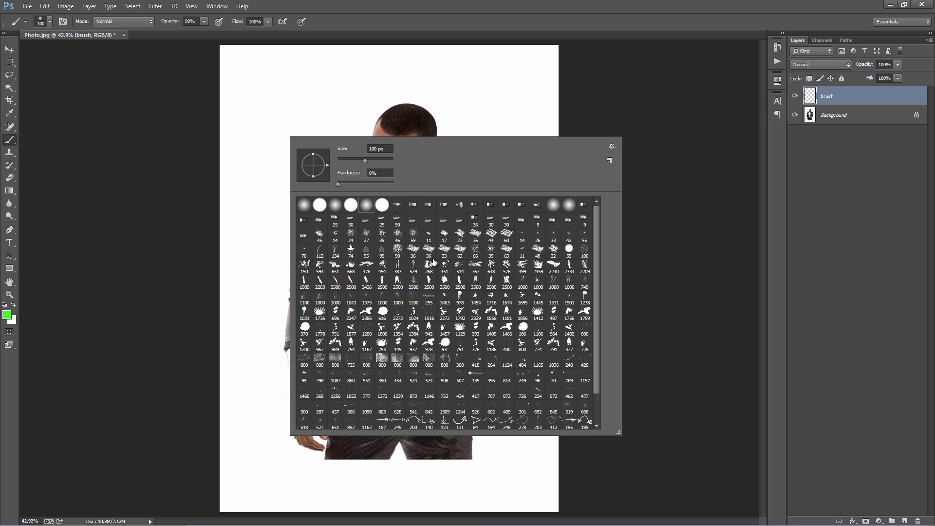
double_click(365, 211)
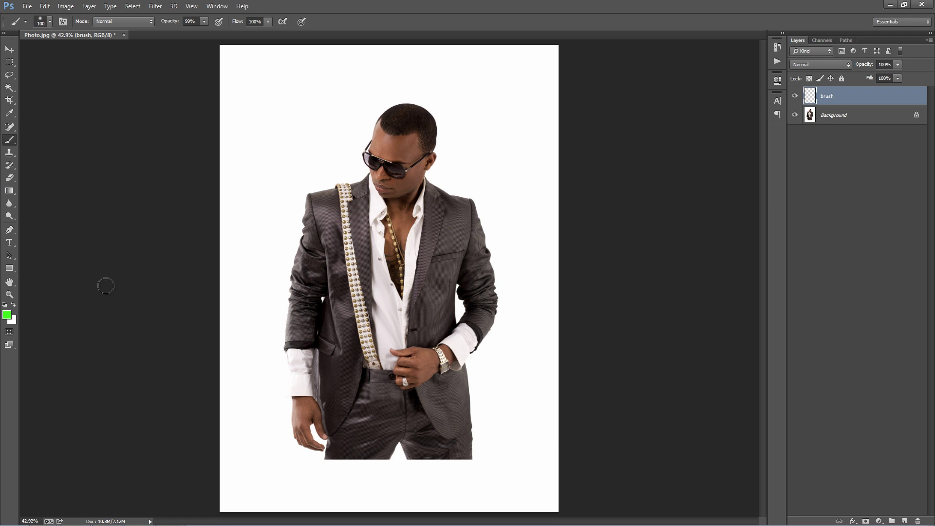
left_click(7, 314)
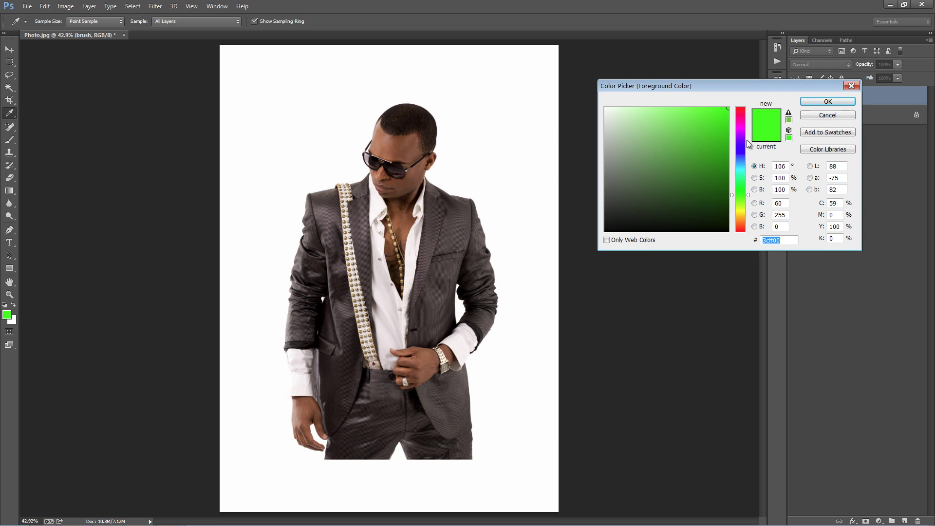
left_click(737, 113)
left_click(827, 101)
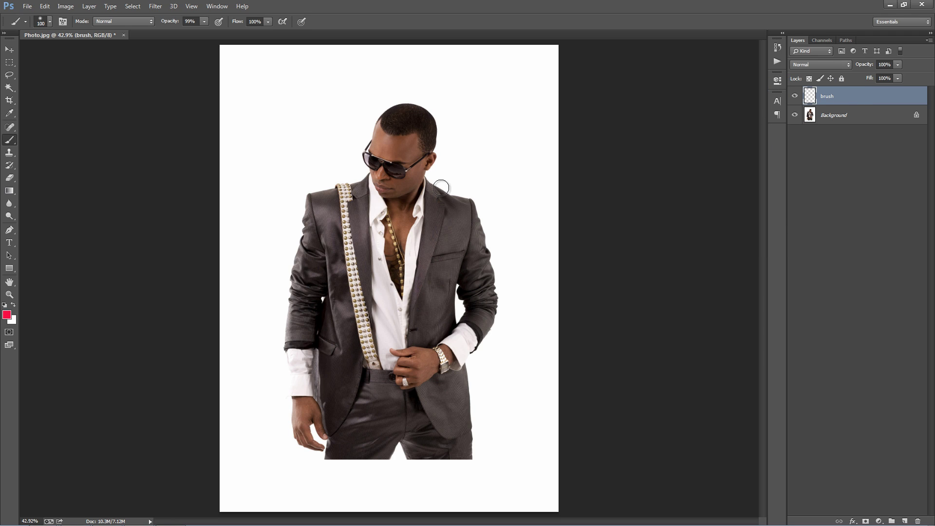
Paint red over the face, neck and chest with a smaller brush, then close the photo
key("bracketleft")
mouse_move(404, 127)
left_mouse_down()
mouse_move(397, 234)
mouse_move(384, 156)
mouse_move(370, 165)
mouse_move(381, 127)
mouse_move(413, 217)
left_mouse_up()
key("bracketleft")
key("bracketleft")
key("bracketleft")
mouse_move(423, 248)
left_mouse_down()
mouse_move(412, 241)
mouse_move(407, 278)
left_mouse_up()
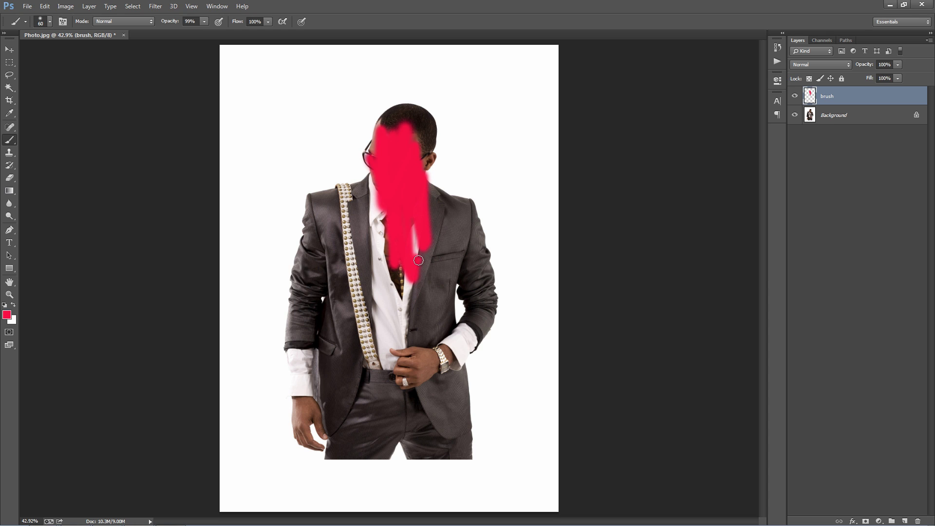
key("ctrl+w")
Discard changes to Photo.jpg, open PhotoBrushed.psd, and fit the canvas to the window
key("n")
key("ctrl+o")
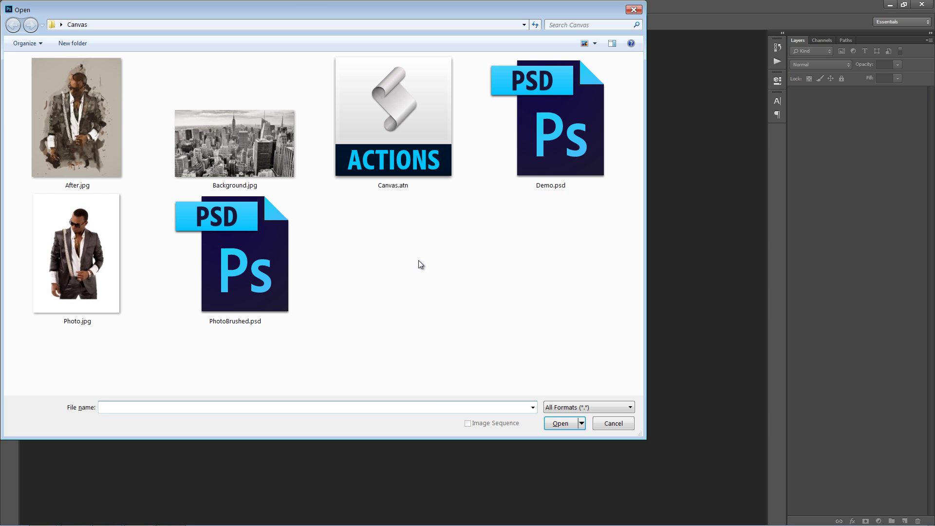
double_click(240, 265)
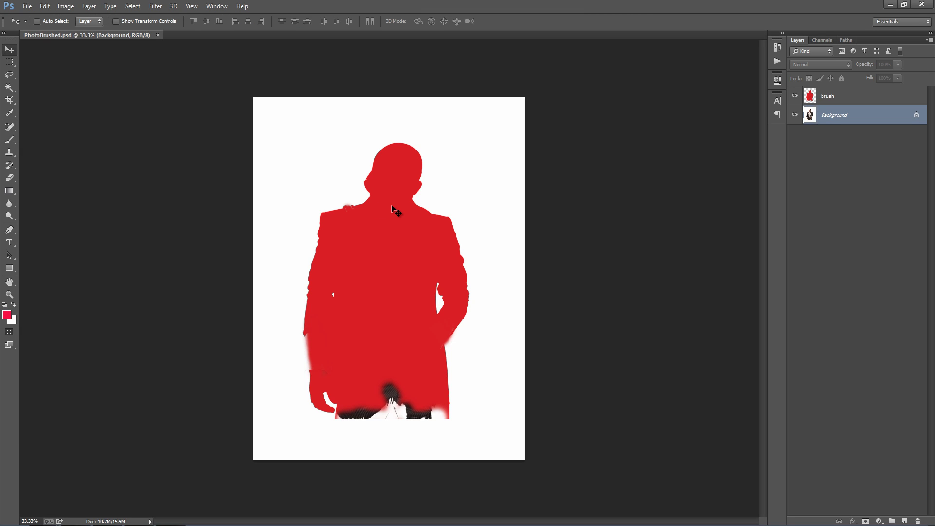
key("ctrl+0")
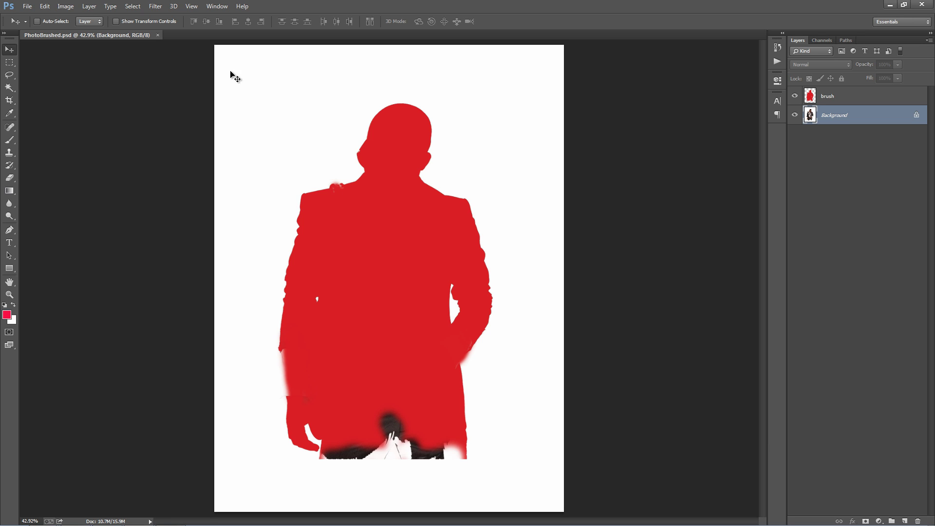
Load Canvas.atn into the Actions panel and play its Canvas action
left_click(216, 7)
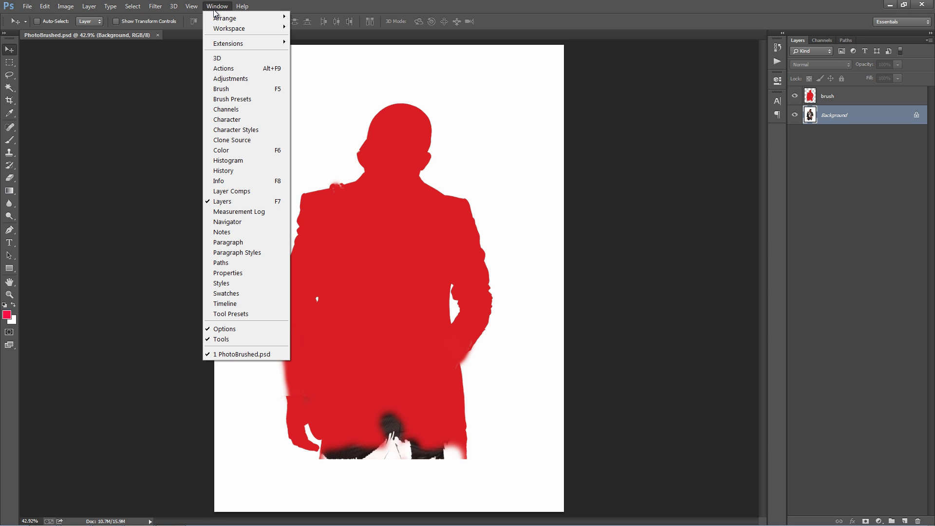
left_click(238, 69)
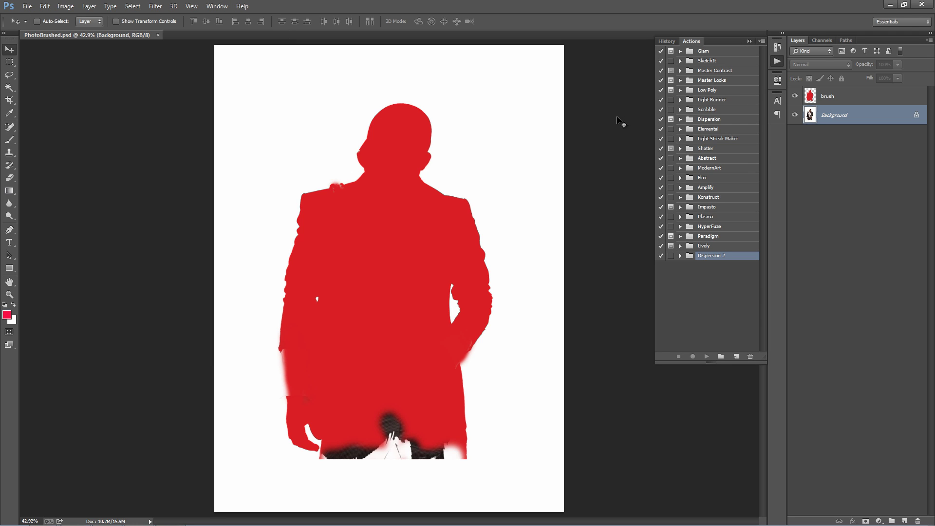
left_click(762, 43)
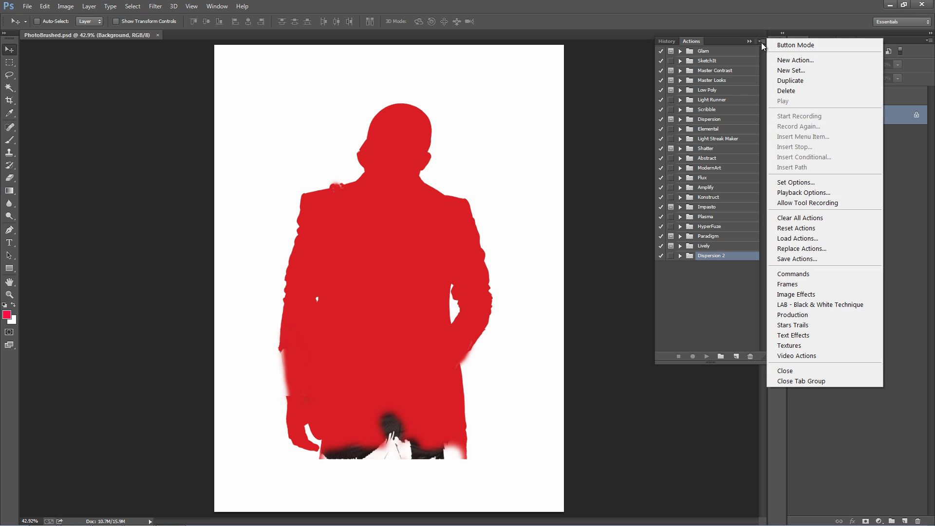
left_click(841, 238)
double_click(118, 148)
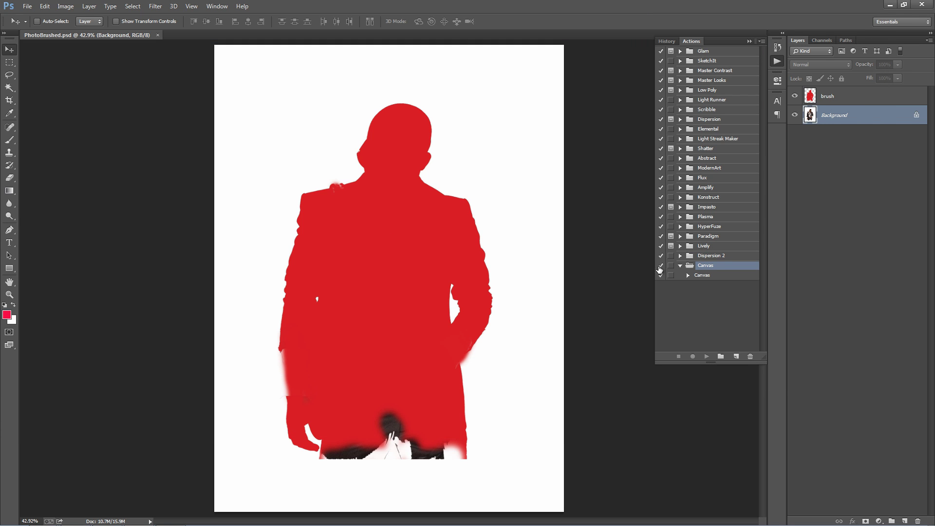
left_click(708, 276)
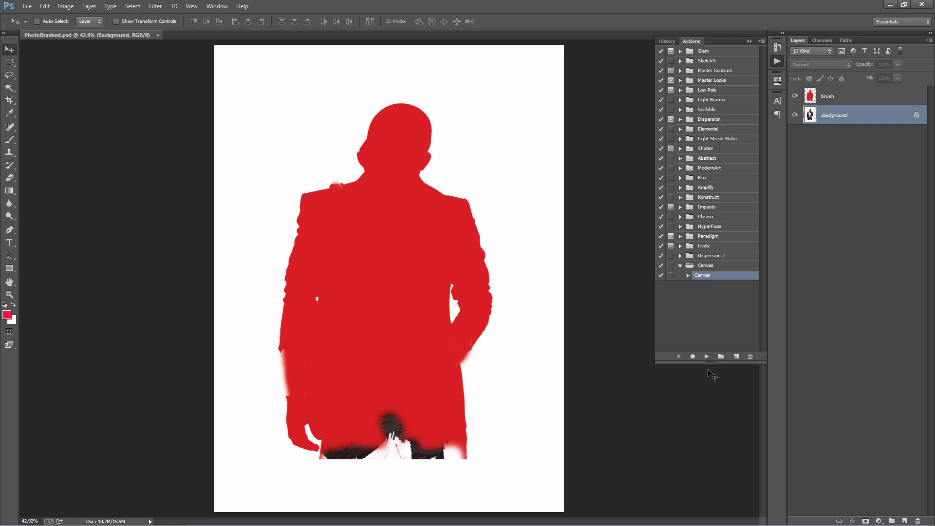
left_click(706, 356)
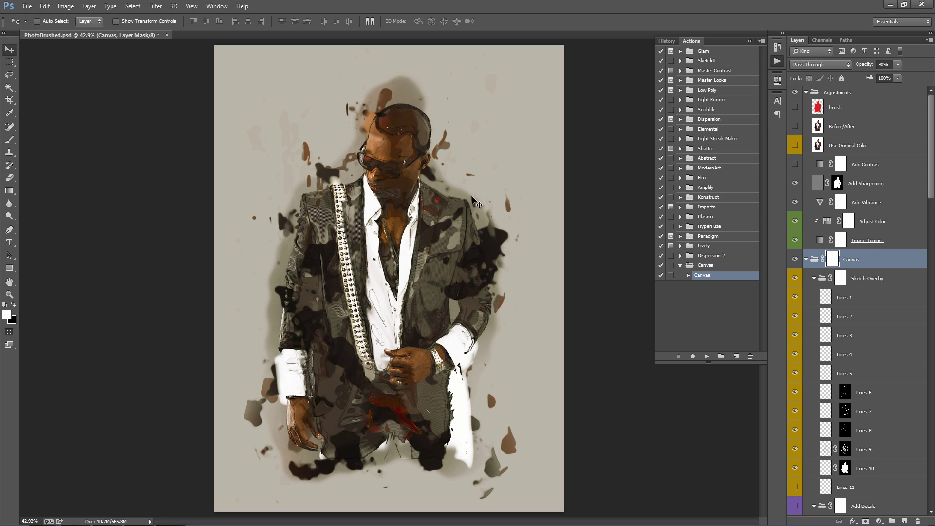
Collapse the History/Actions panel group and fold the Adjustments and Canvas layer groups
left_click(749, 41)
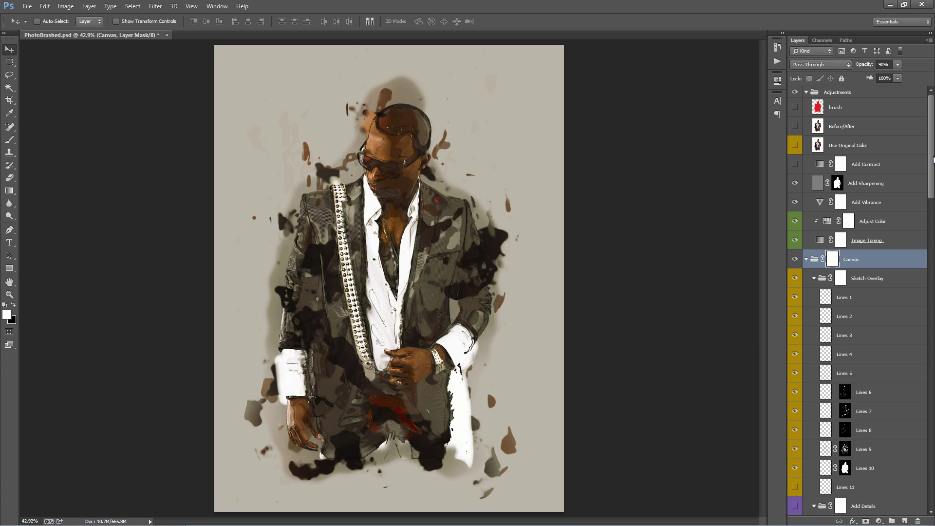
scroll(933, 155, "down", 10)
scroll(933, 156, "up", 10)
left_click(806, 92, "ctrl")
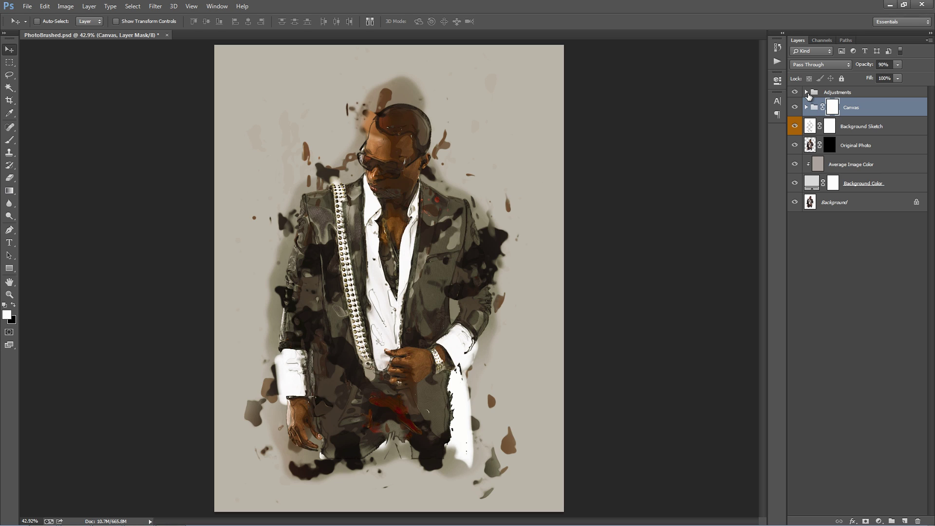
Expand the Adjustments group and toggle the red brush silhouette layer on and off
left_click(864, 92)
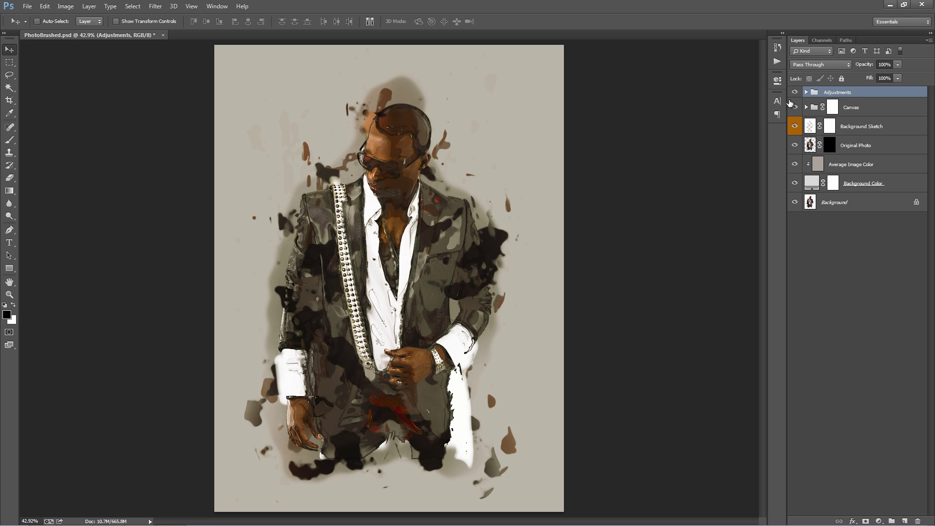
left_click(806, 92)
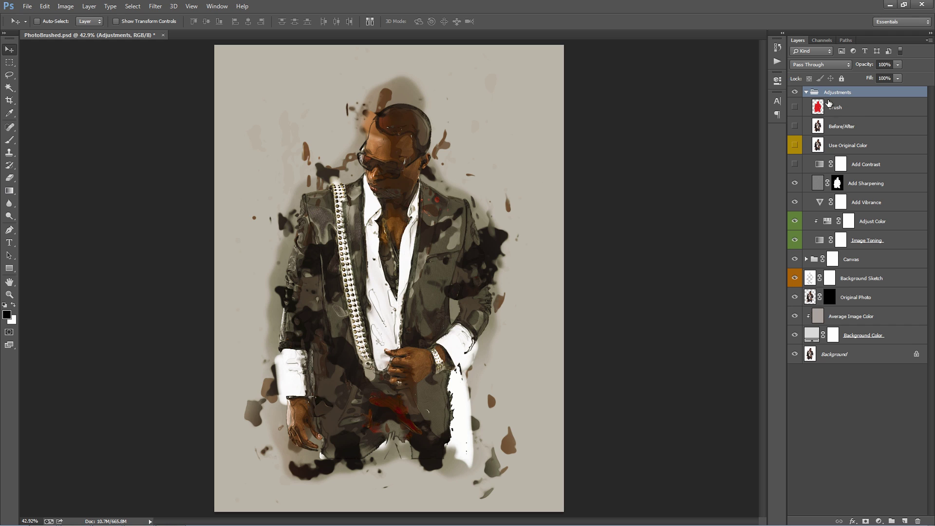
left_click(865, 111)
left_click(795, 107)
left_click(795, 107)
left_click(795, 107)
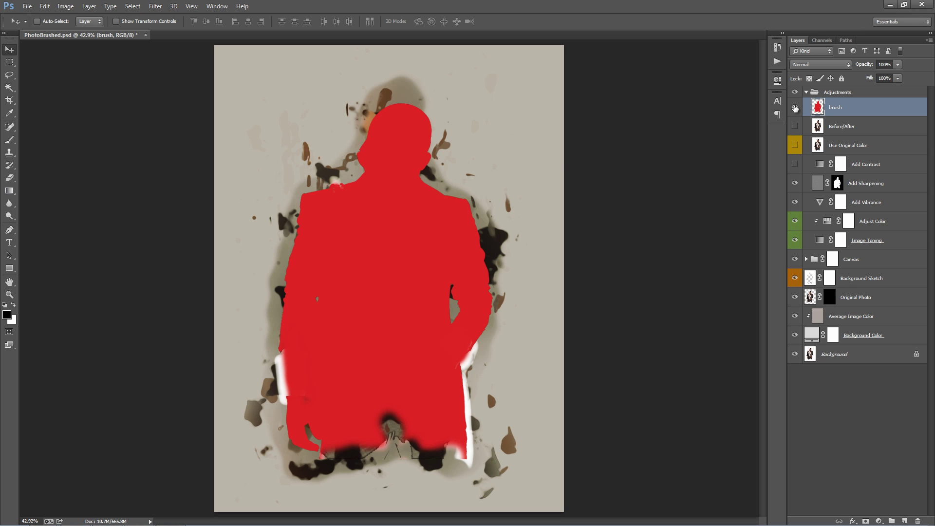
left_click(795, 107)
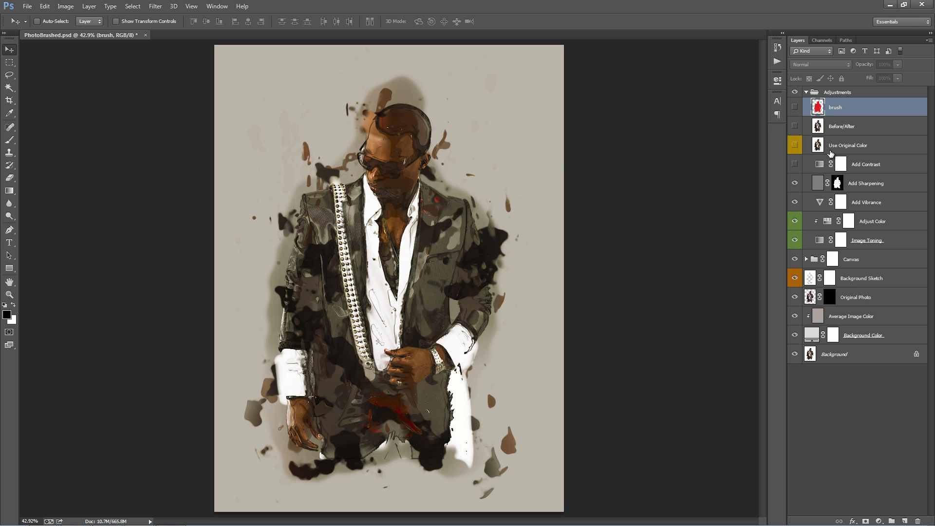
left_click(795, 107)
Move brush out of the group, delete layers, undo the deletions, and return brush to Adjustments
left_click_drag(845, 109, 847, 89)
left_click(834, 115)
key("Delete")
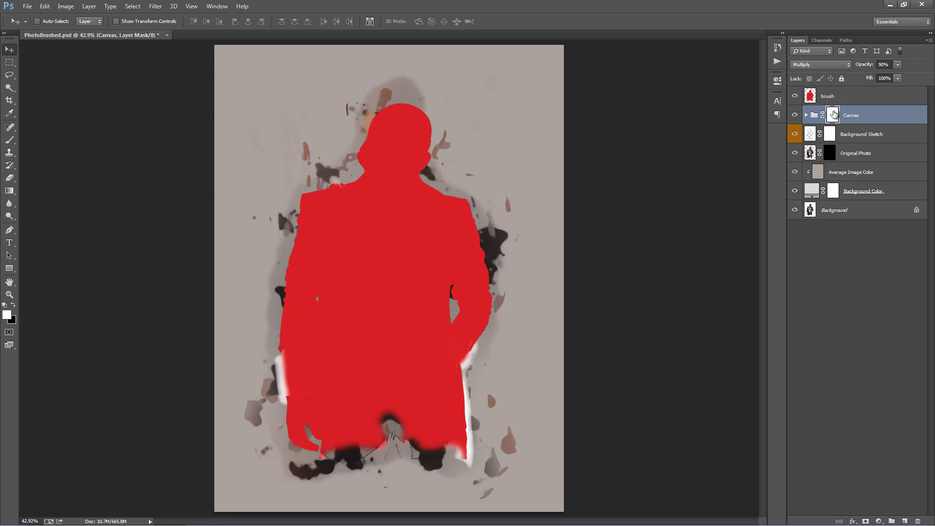
key("Delete")
key("Delete")
key("Delete")
key("Delete")
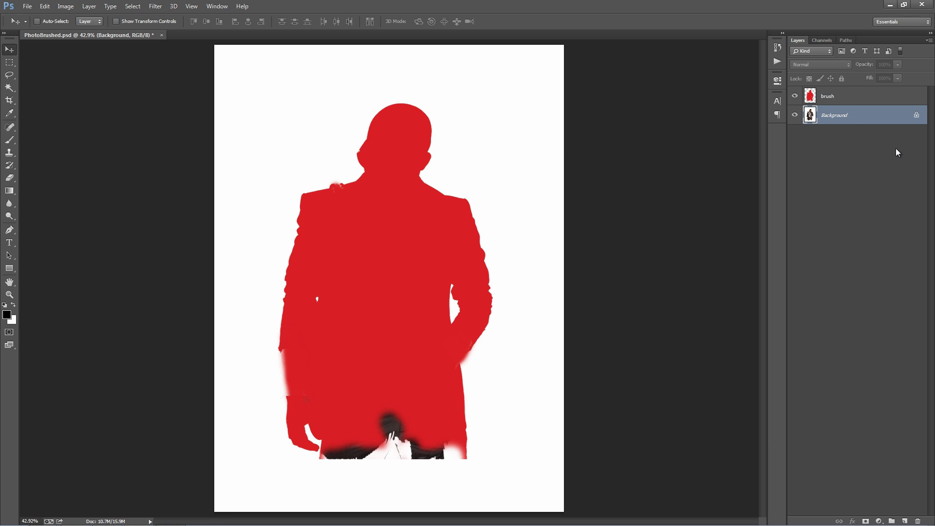
key("ctrl+alt+z")
key("ctrl+alt+z")
key("ctrl+alt+z")
key("ctrl+alt+z")
key("ctrl+alt+z")
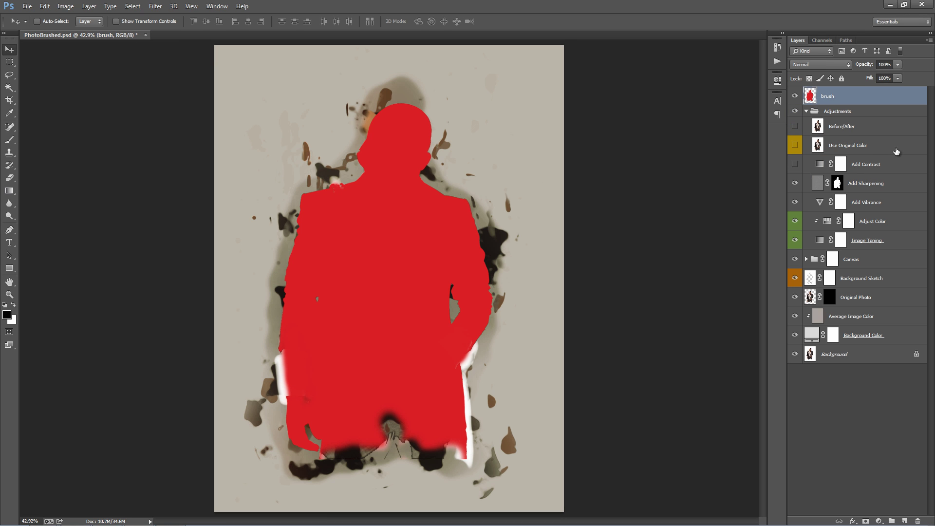
left_click_drag(847, 96, 852, 119)
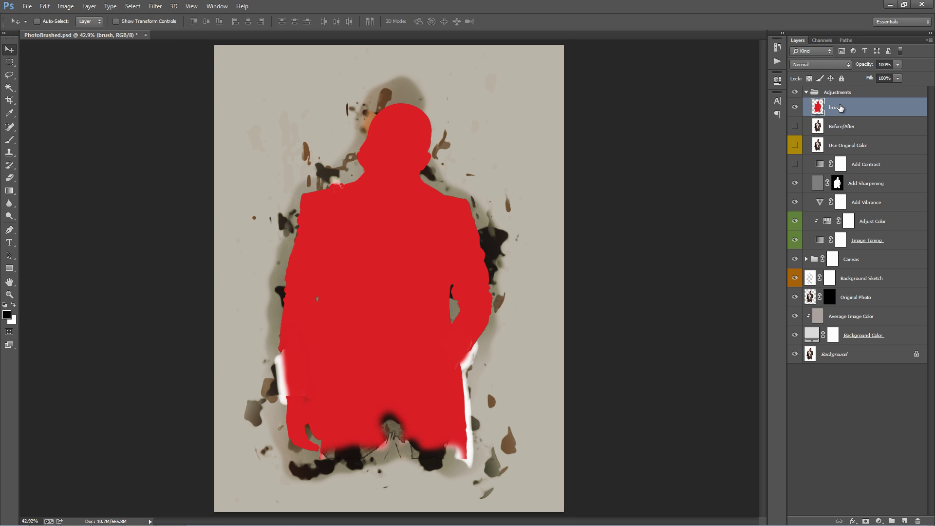
Hide the brush layer and toggle Before/After repeatedly to compare the original photo with the painting
left_click(794, 107)
left_click(834, 131)
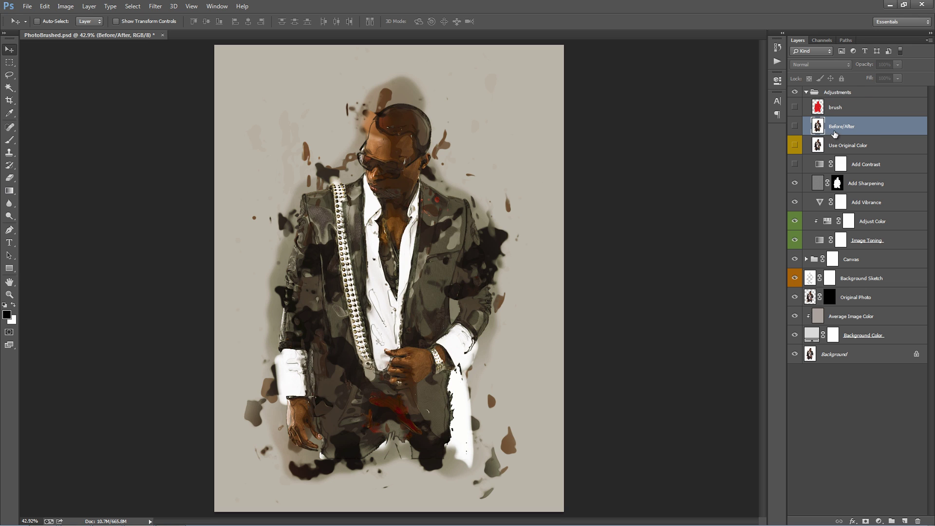
left_click(794, 126)
left_click(795, 127)
left_click(794, 127)
left_click(795, 126)
left_click(795, 127)
left_click(795, 127)
left_click(795, 127)
left_click(794, 126)
left_click(795, 127)
left_click(794, 127)
Hide Before/After, then preview the Use Original Color layer and switch it back off
left_click(831, 143)
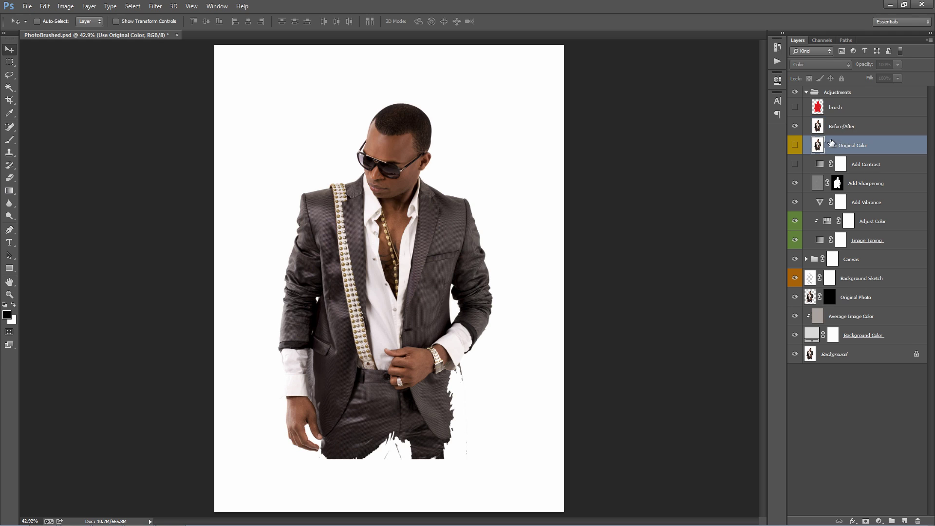
left_click(794, 127)
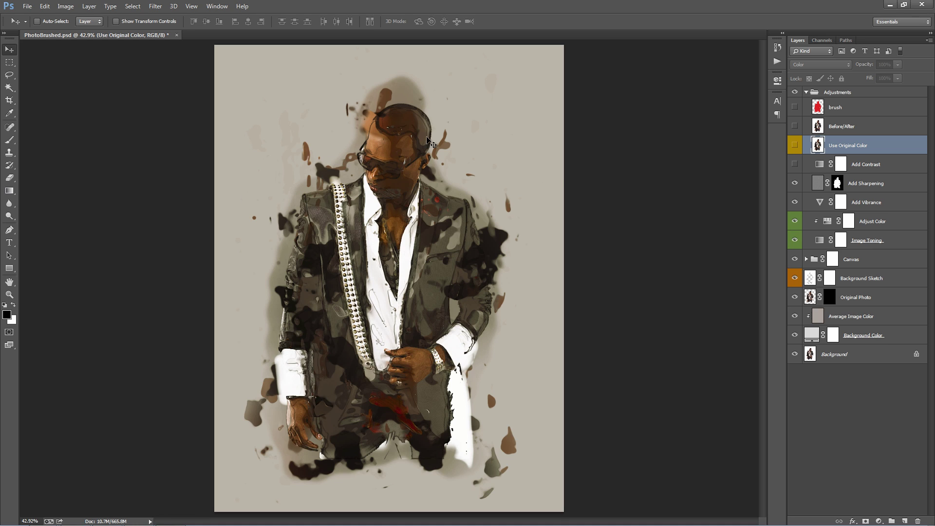
left_click(795, 145)
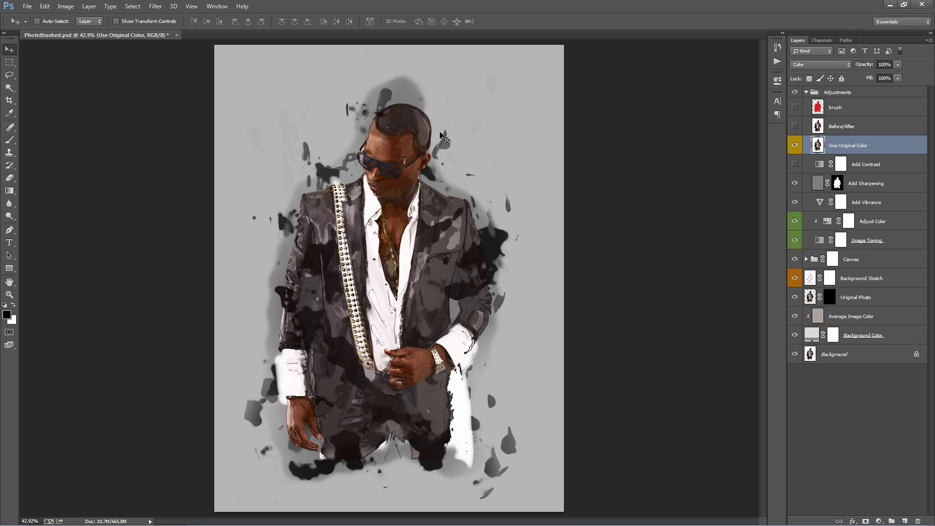
left_click(795, 145)
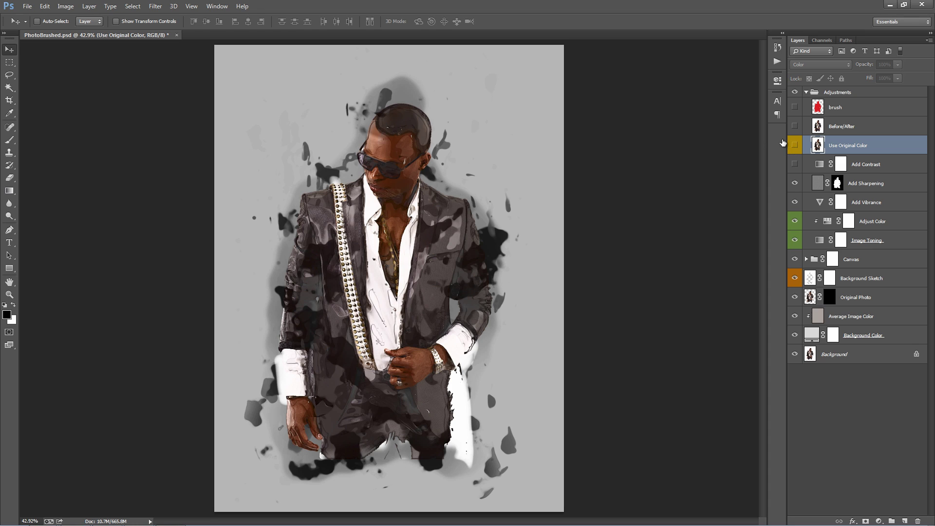
Lower the Add Contrast layer's opacity toward 0% and leave the layer hidden
left_click(877, 167)
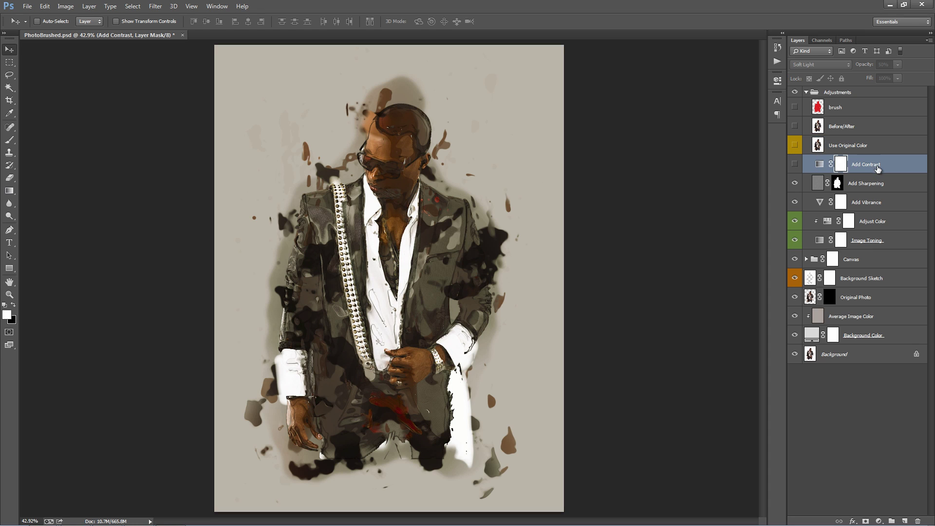
left_click(795, 164)
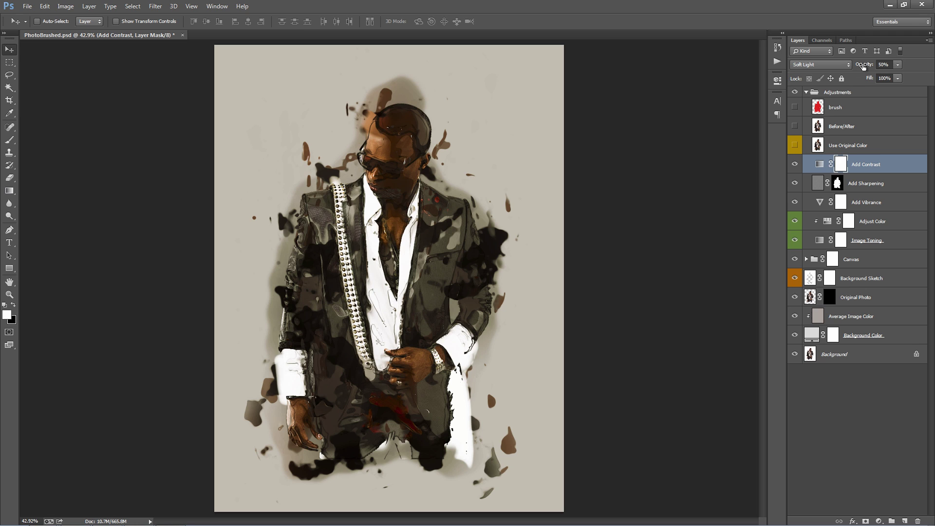
left_click_drag(863, 66, 146, 104)
left_click(795, 164)
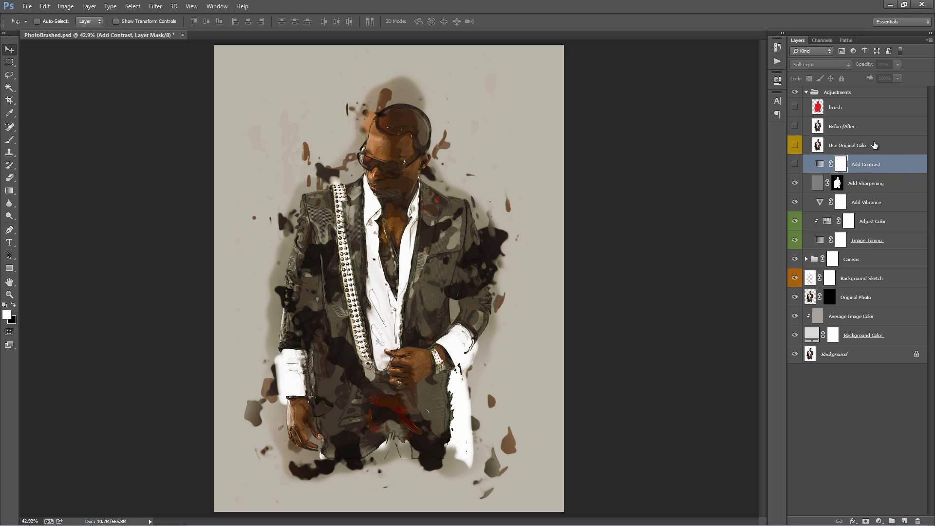
Toggle Add Sharpening off and on to compare, leaving it visible
left_click(860, 183)
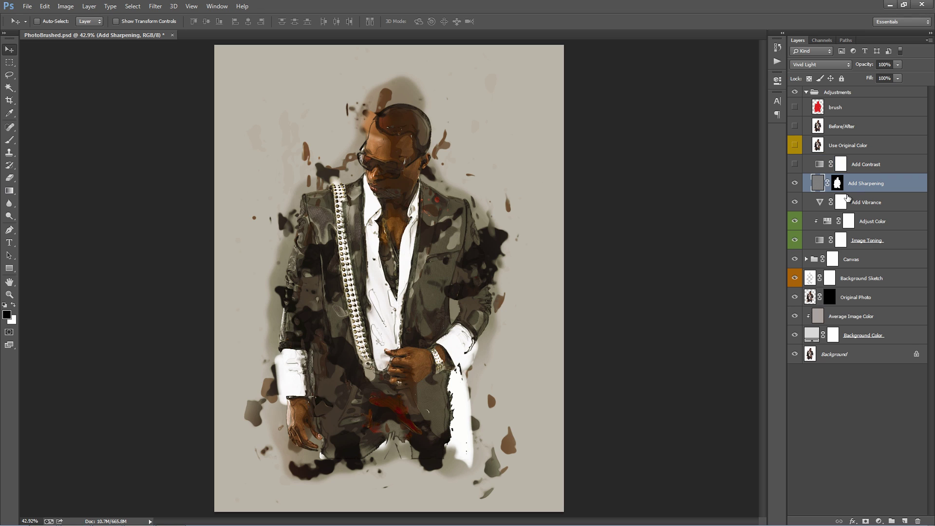
left_click(795, 183)
left_click(795, 183)
left_click(795, 184)
left_click(795, 184)
left_click(795, 184)
left_click(795, 184)
Set Add Vibrance to Vibrance +59 and Saturation +15, then select Adjust Color and Image Toning
left_click(871, 201)
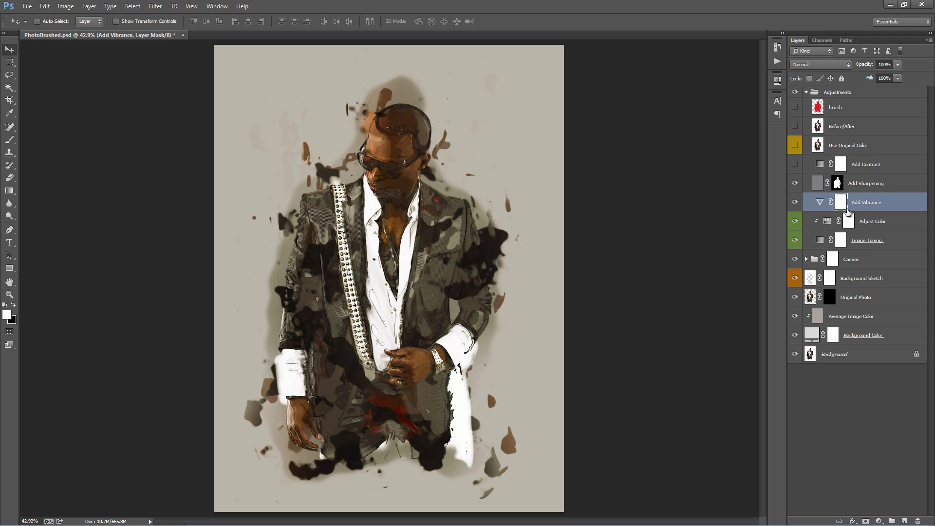
double_click(820, 203)
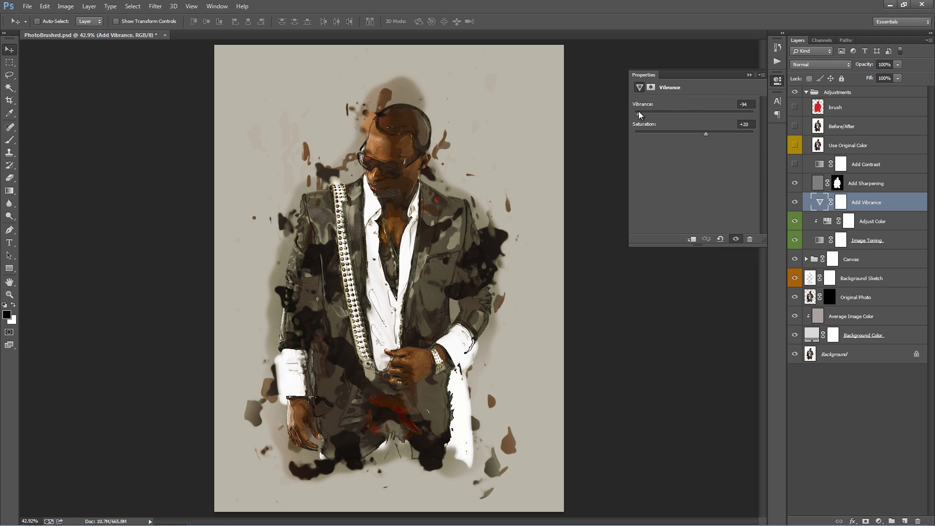
left_click_drag(638, 111, 687, 113)
left_click_drag(753, 133, 701, 137)
left_click(748, 75)
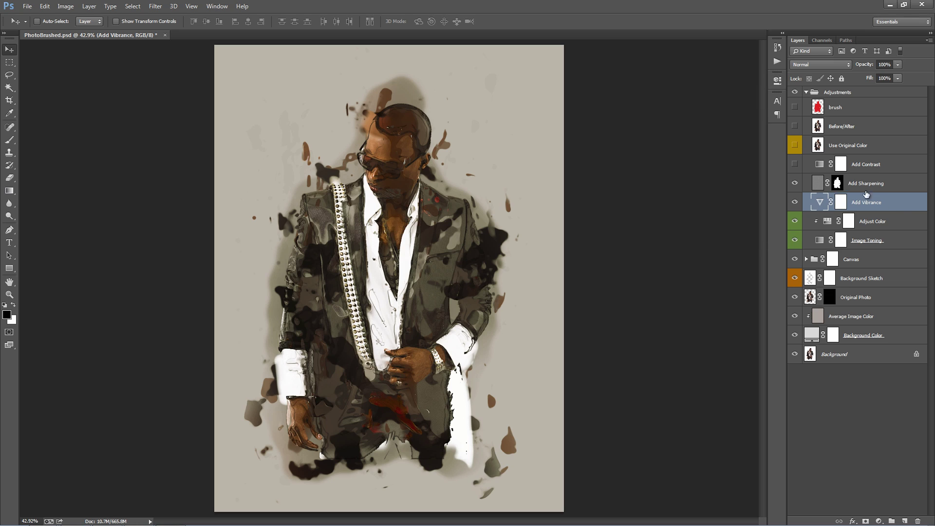
left_click(904, 225)
left_click(896, 240, "shift")
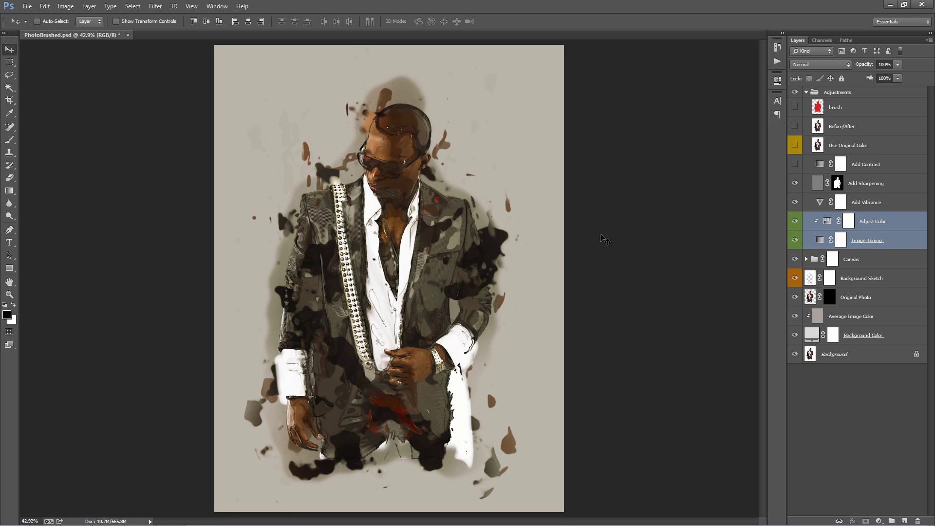
Set the Adjust Color layer's Saturation to -46 and Lightness to 1
left_click(872, 239)
mouse_move(795, 221)
left_mouse_down()
mouse_move(796, 243)
mouse_move(795, 227)
left_mouse_up()
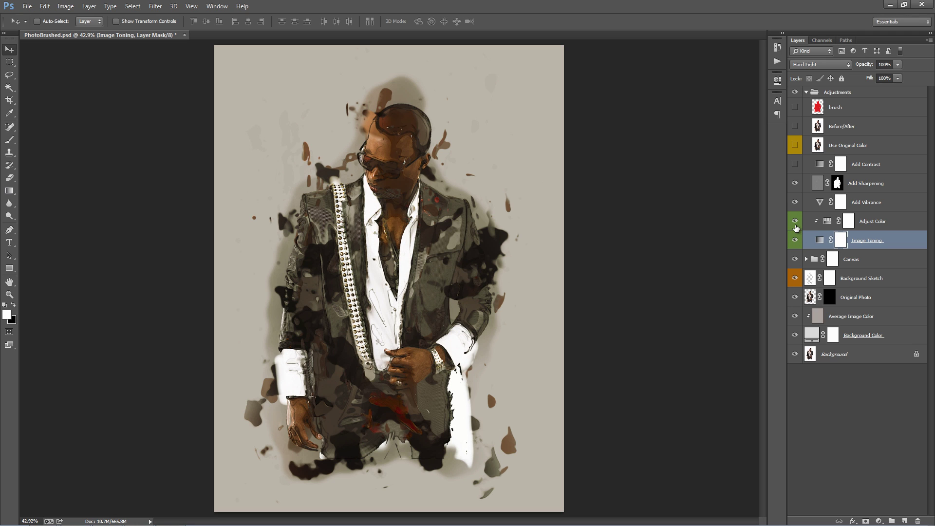
left_click(887, 209)
left_click(885, 219)
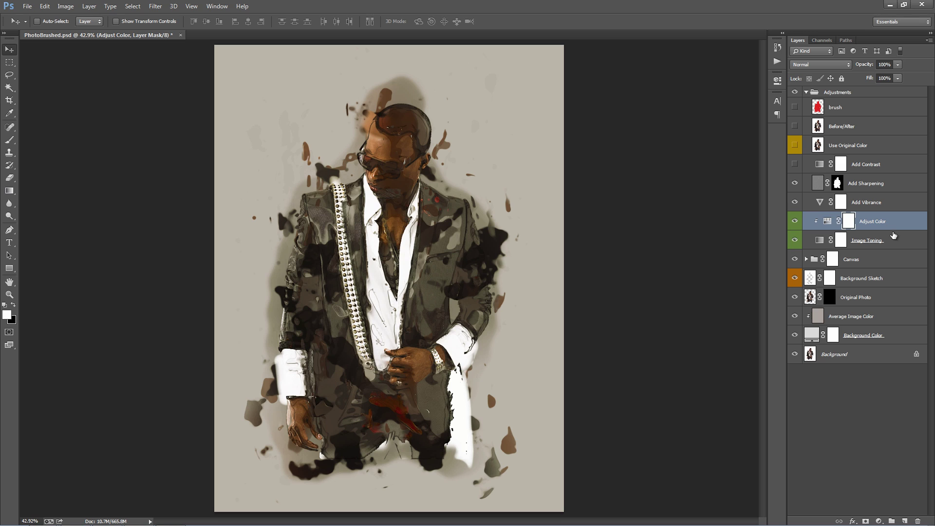
double_click(826, 221)
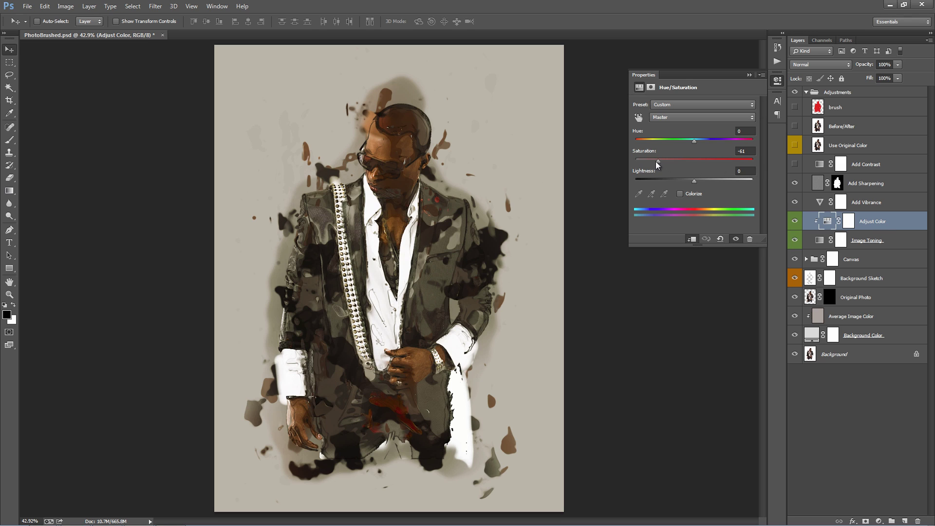
left_click_drag(658, 160, 690, 177)
left_click(744, 171)
type("1")
Recolour the Image Toning gradient's left stop to a deep blue
left_click(750, 74)
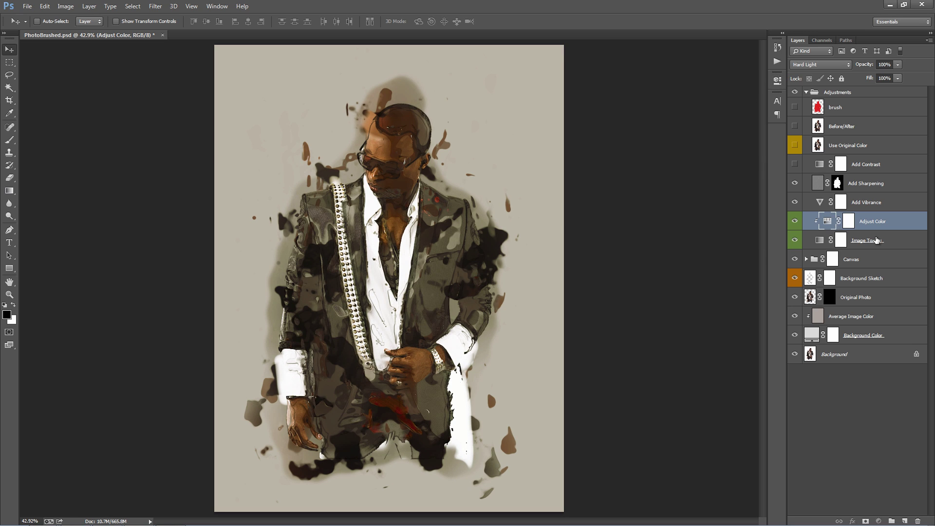
left_click(877, 240)
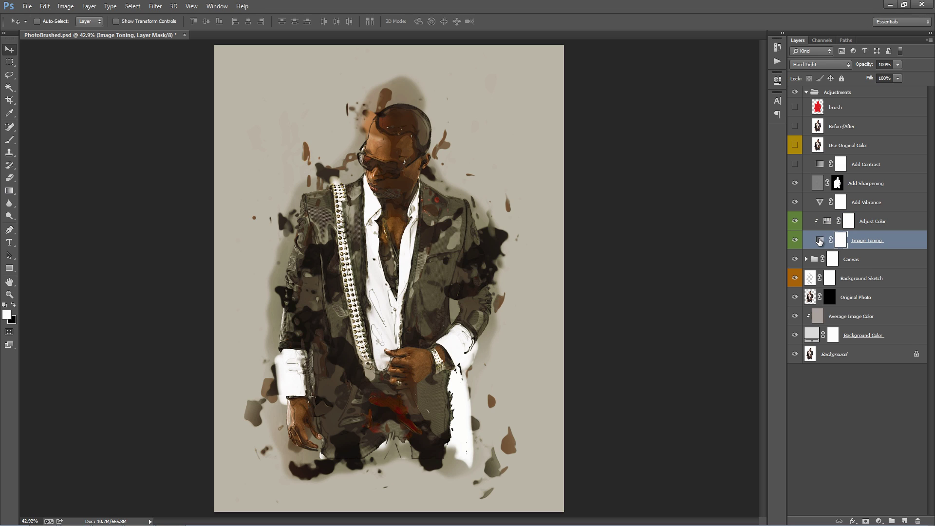
double_click(819, 240)
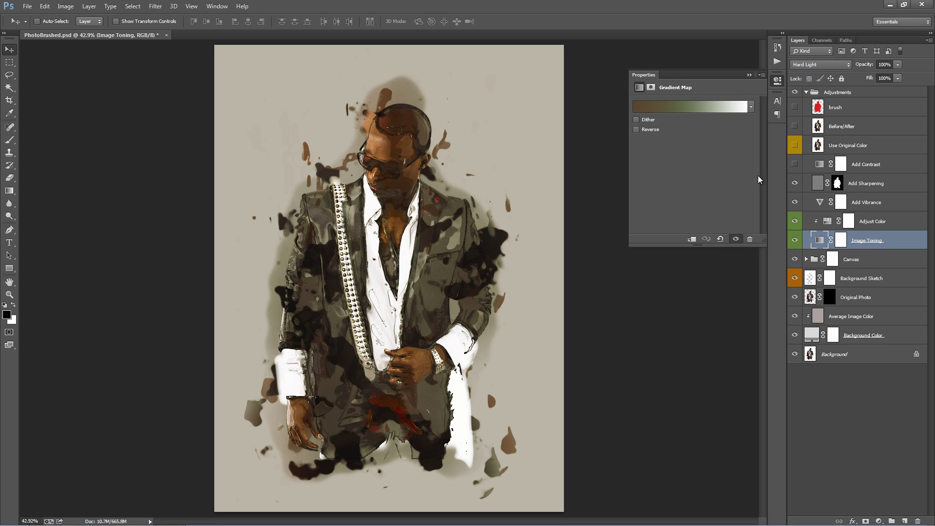
left_click(656, 110)
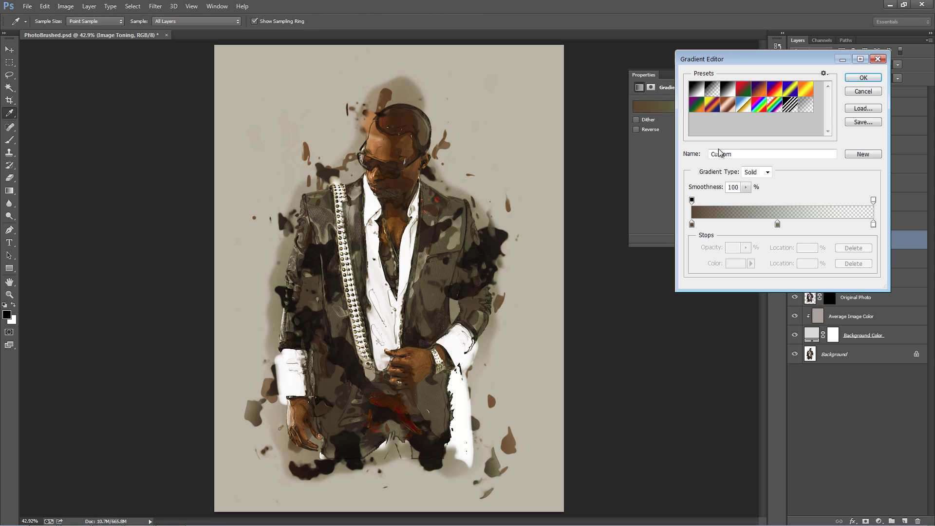
double_click(692, 226)
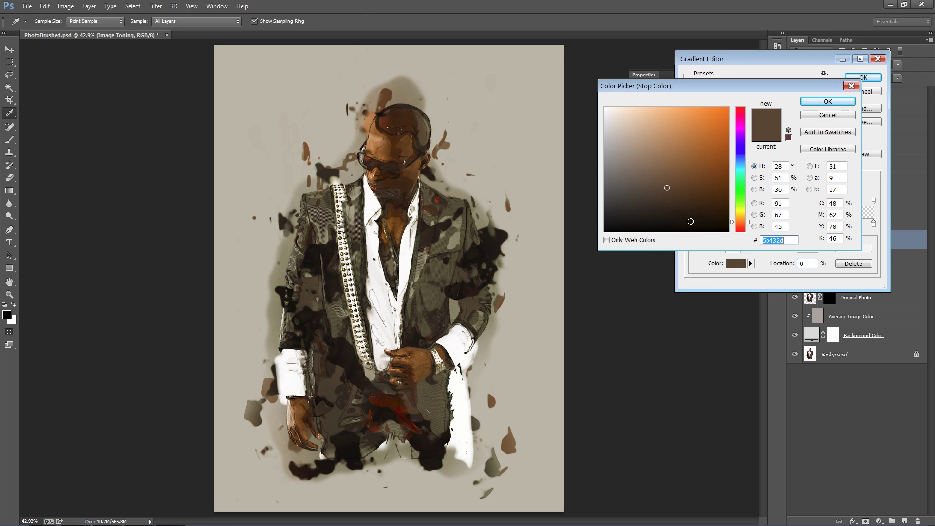
left_click(740, 159)
left_click(727, 115)
left_click_drag(727, 115, 705, 160)
left_click(827, 101)
Add a teal (4f8f8b) colour stop at 47% and keep the edited gradient
left_click(776, 224)
double_click(776, 224)
left_click(740, 171)
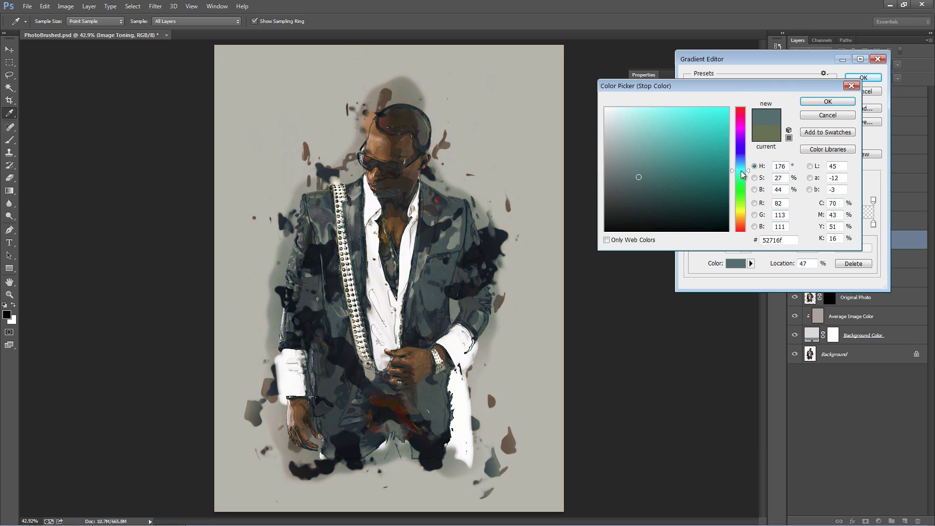
left_click_drag(671, 154, 660, 162)
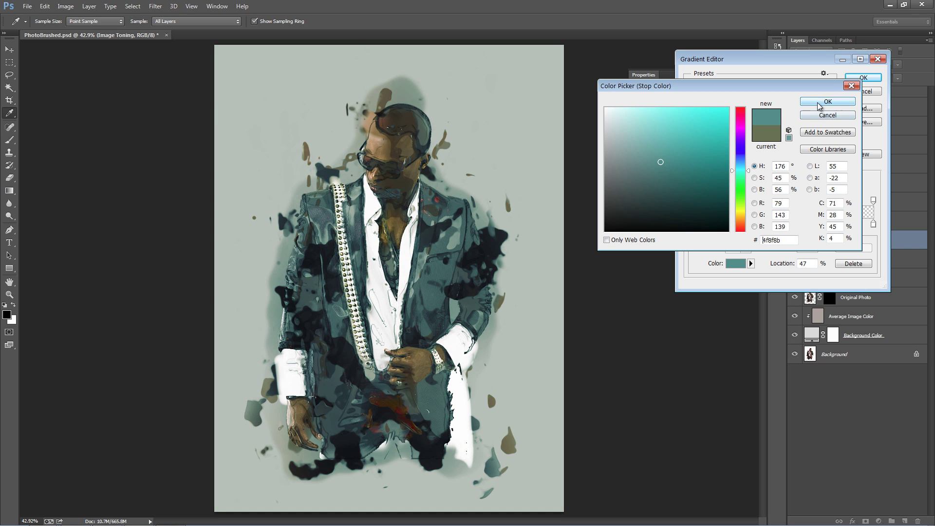
left_click(827, 101)
left_click(863, 77)
Shift the Adjust Color layer's hue toward grey-green
left_click(832, 222)
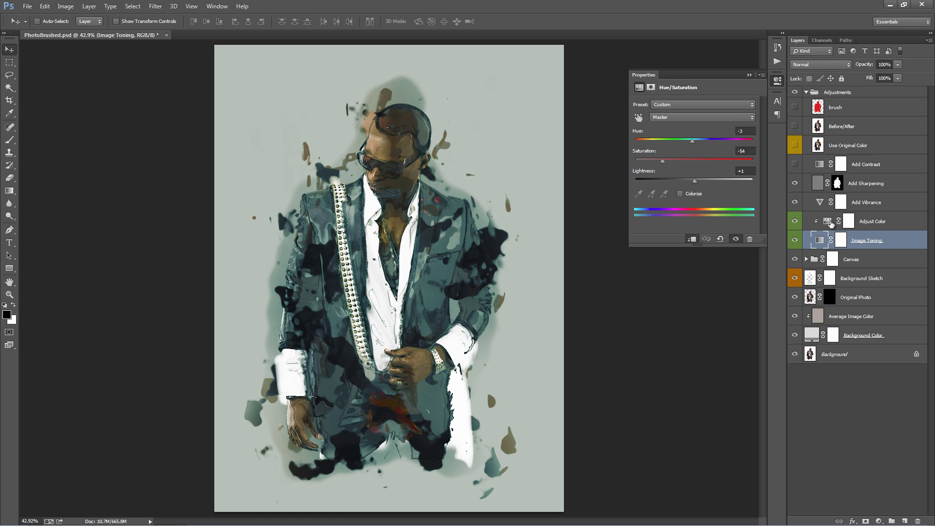
left_click_drag(731, 145, 685, 144)
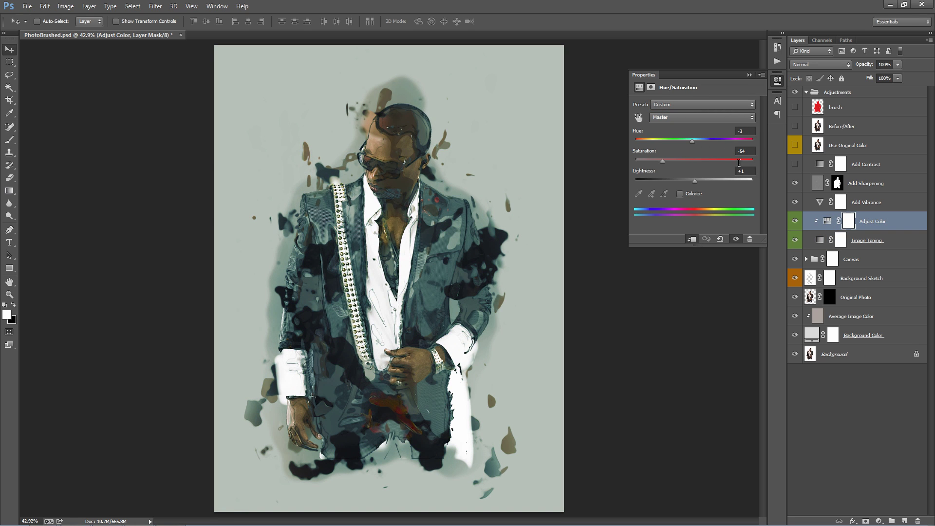
left_click(748, 75)
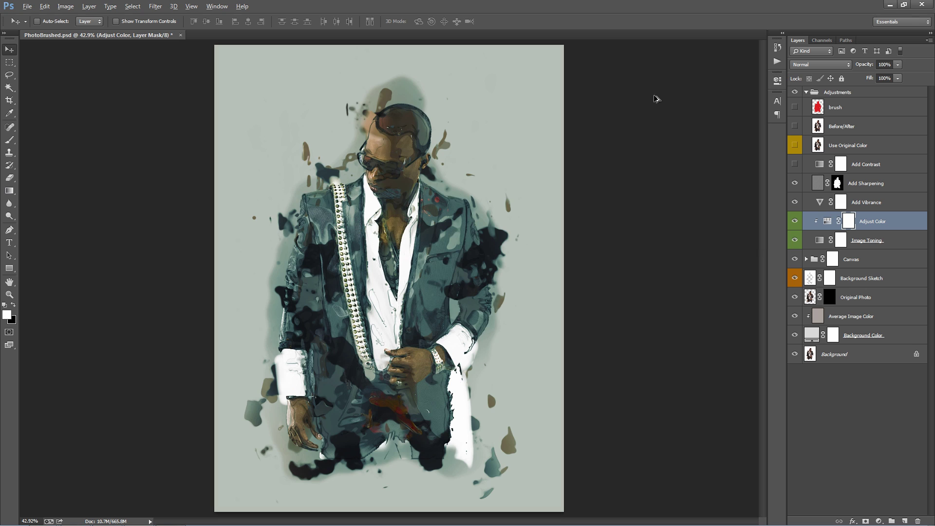
Collapse the Adjustments group and toggle its visibility to compare
left_click(886, 240)
left_click(806, 92)
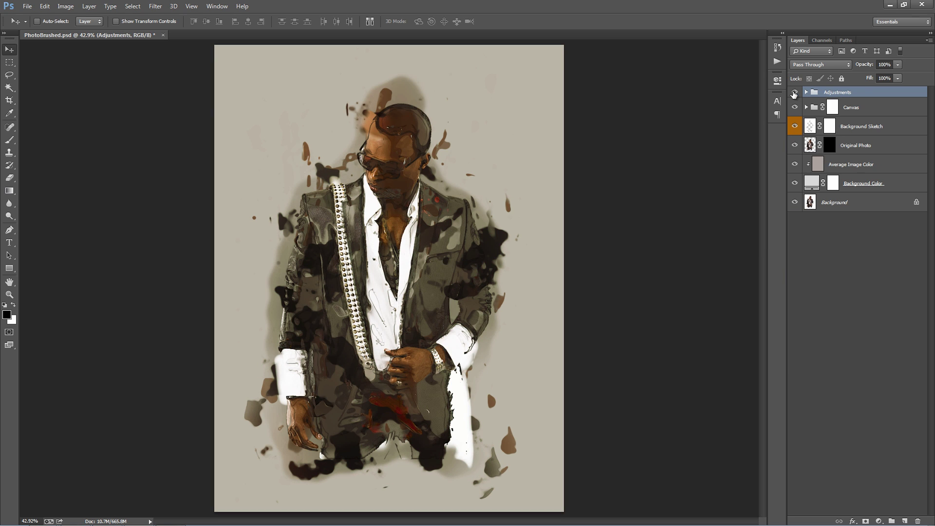
left_click(794, 92)
left_click(794, 92)
Toggle the Canvas group's visibility to compare, then expand it to show its sub-groups
left_click(894, 108)
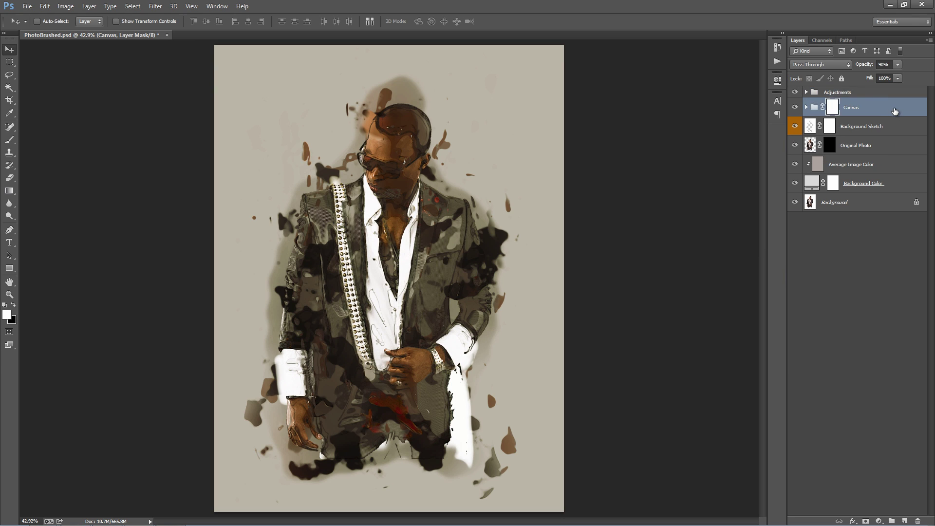
left_click(795, 108)
left_click(796, 107)
left_click(795, 108)
left_click(795, 107)
left_click(806, 107)
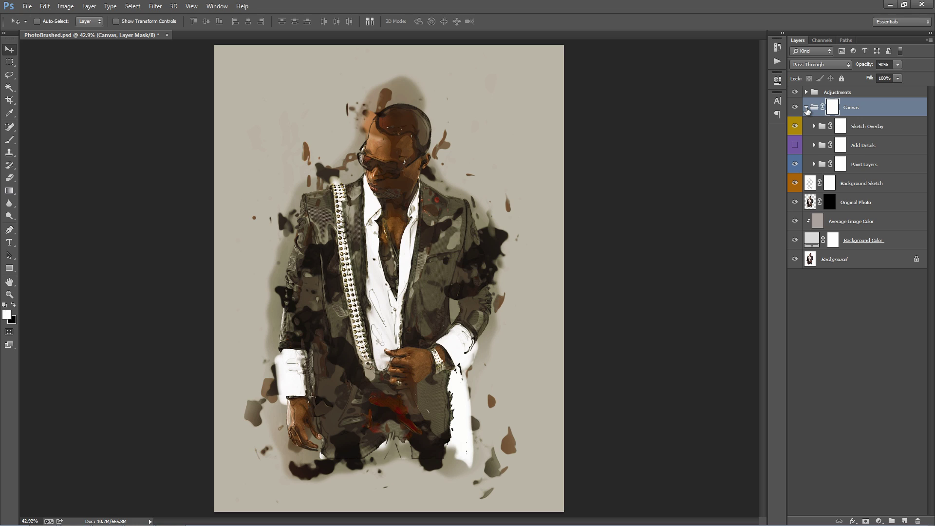
Select the Sketch Overlay group and toggle its sketch lines off and on to compare
left_click(884, 131)
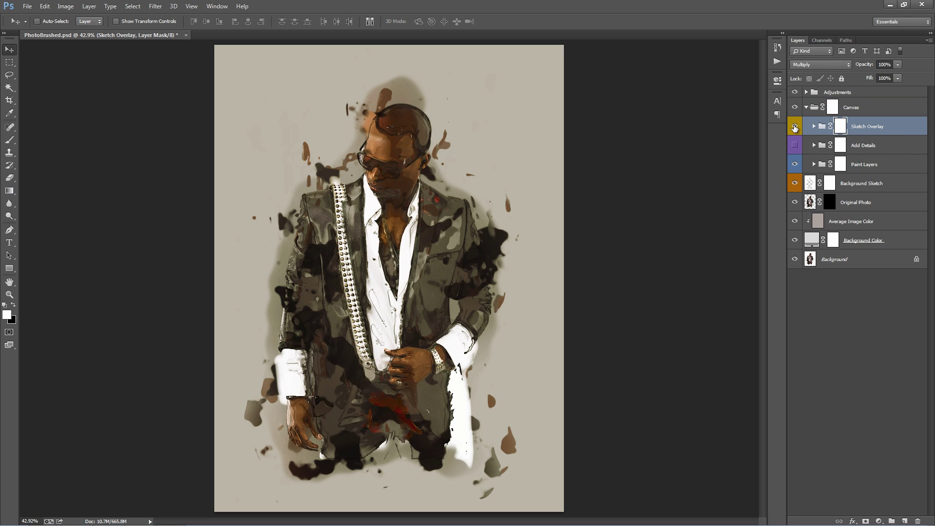
left_click(794, 128)
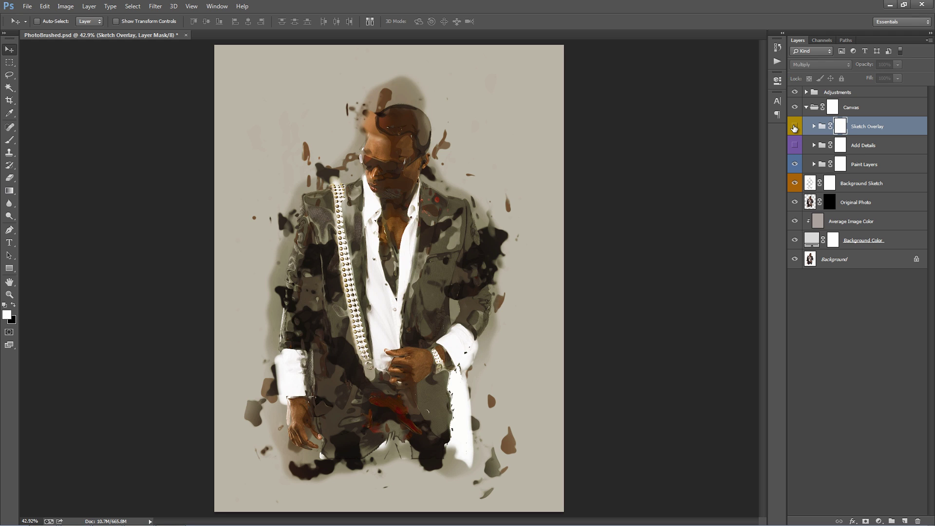
left_click(794, 128)
left_click(794, 128)
left_click(794, 128)
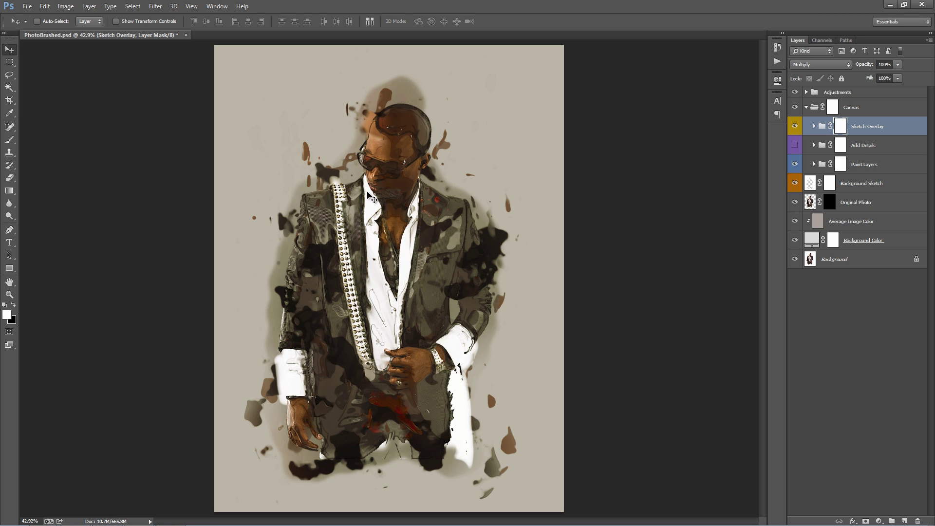
left_click(862, 132)
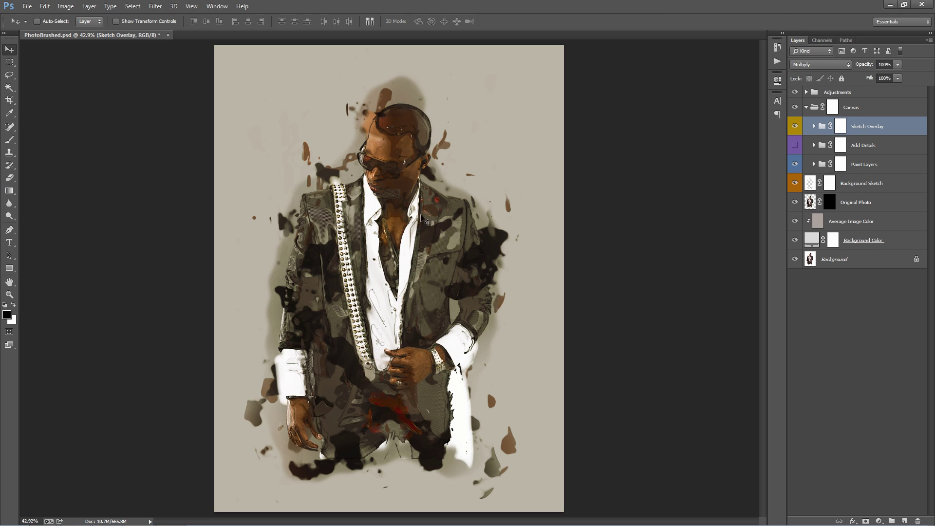
left_click_drag(389, 225, 492, 183)
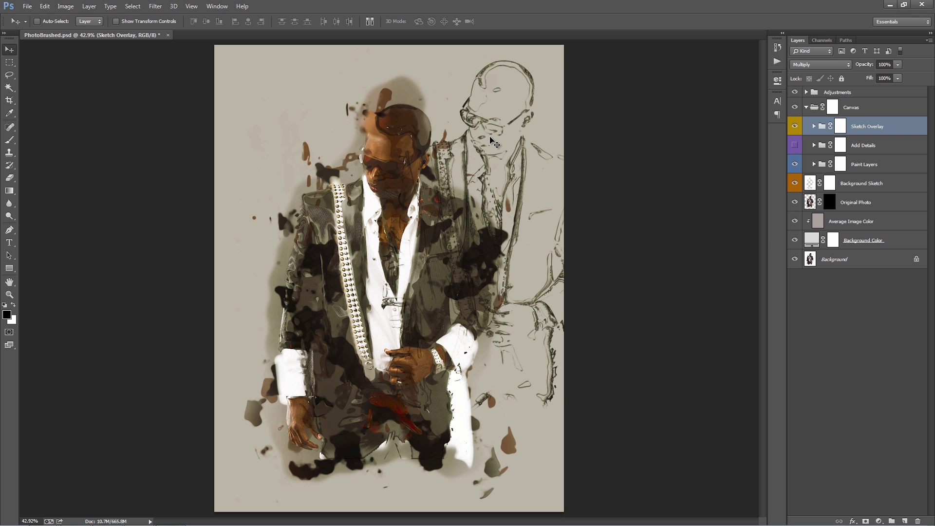
key("ctrl+z")
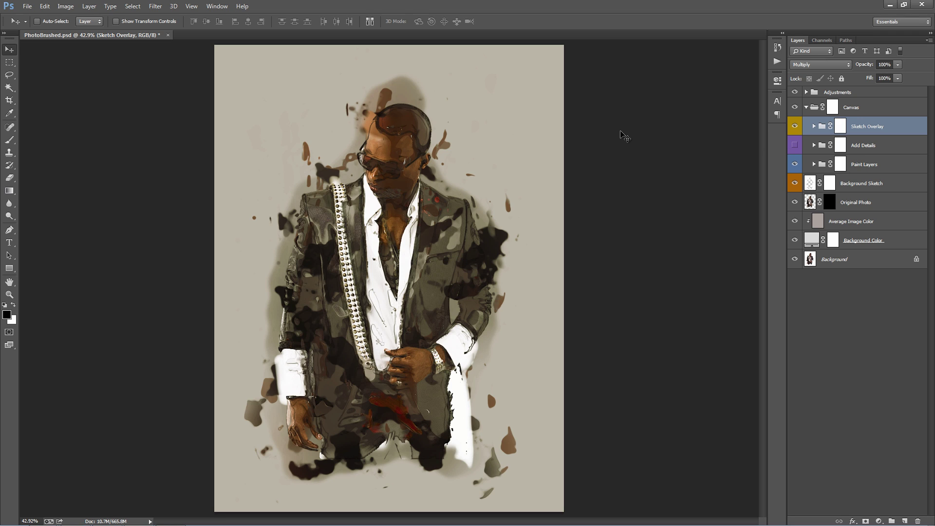
left_click(794, 127)
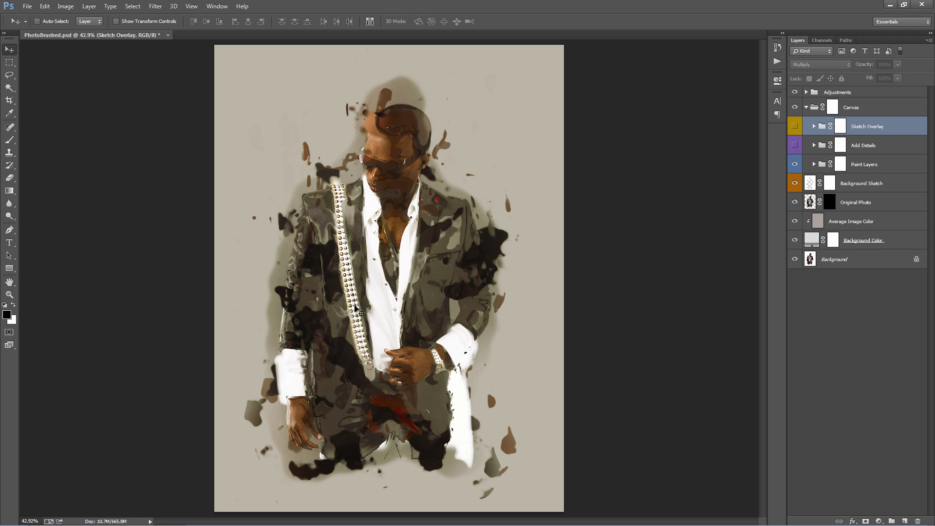
left_click(795, 127)
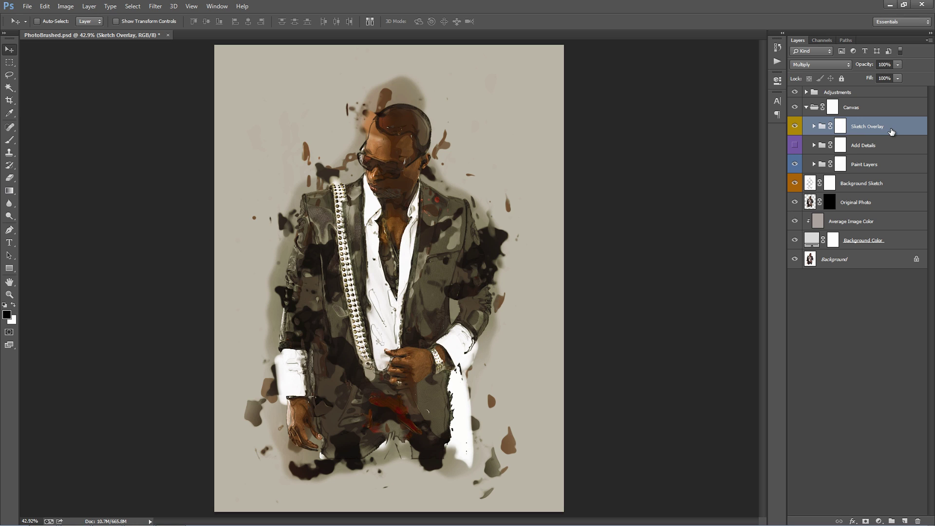
Duplicate Sketch Overlay, merge the copy into one layer, and offset it up and left
key("ctrl+j")
key("x")
key("ctrl+e")
key("x")
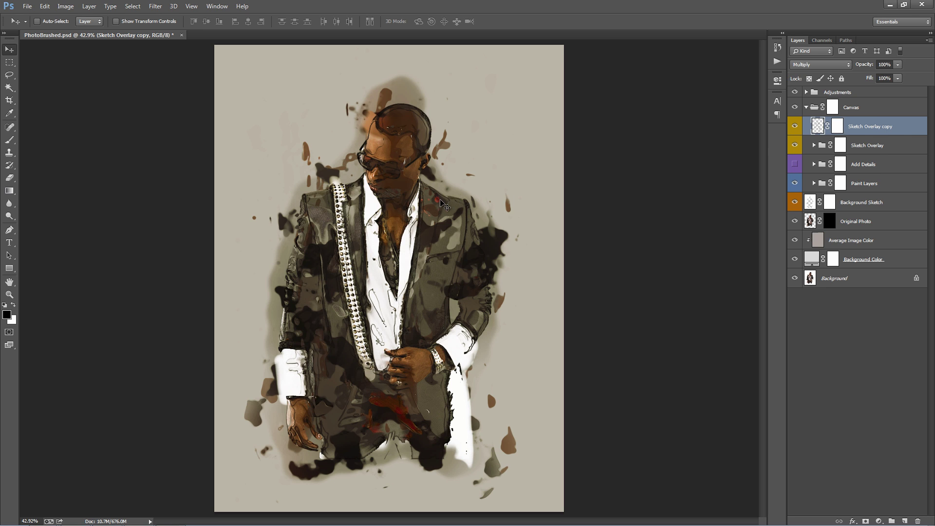
mouse_move(416, 201)
left_mouse_down()
mouse_move(361, 162)
mouse_move(299, 145)
mouse_move(439, 191)
mouse_move(474, 166)
mouse_move(393, 170)
left_mouse_up()
Set the Sketch Overlay copy's opacity to 82%
left_click(866, 65)
type("65")
key("Return")
type("78")
key("Return")
left_click(220, 106)
Expand Sketch Overlay and shift the Lines 1 sketch lines slightly
left_click(876, 147)
left_click(815, 145)
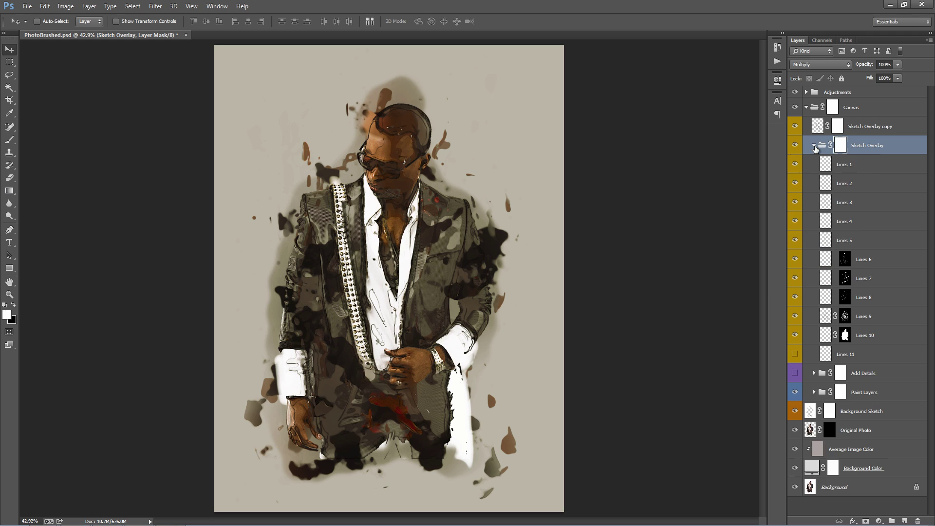
left_click(879, 168)
left_click(894, 285)
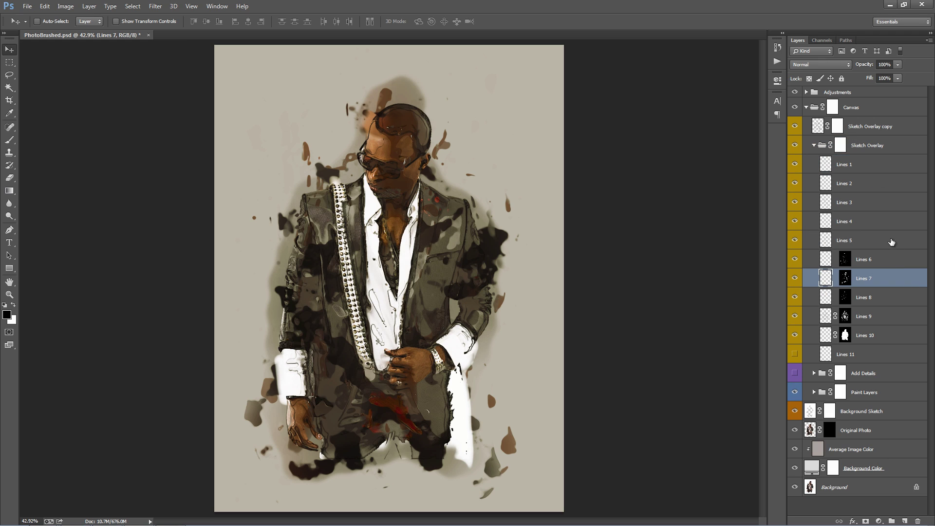
left_click(863, 168)
mouse_move(409, 185)
left_mouse_down()
mouse_move(445, 157)
mouse_move(407, 172)
mouse_move(402, 196)
left_mouse_up()
Duplicate Lines 1, offset the copy slightly, and collapse the Sketch Overlay group
key("ctrl+j")
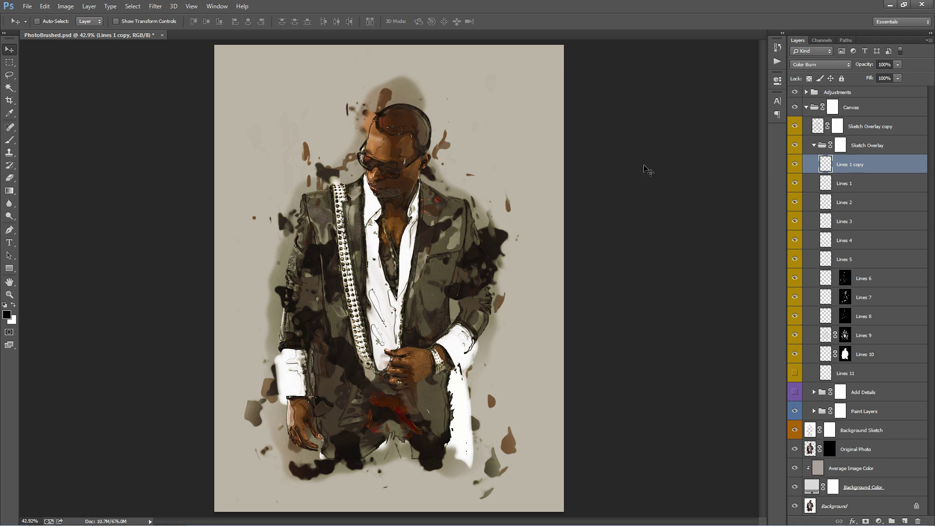
left_click_drag(498, 159, 507, 163)
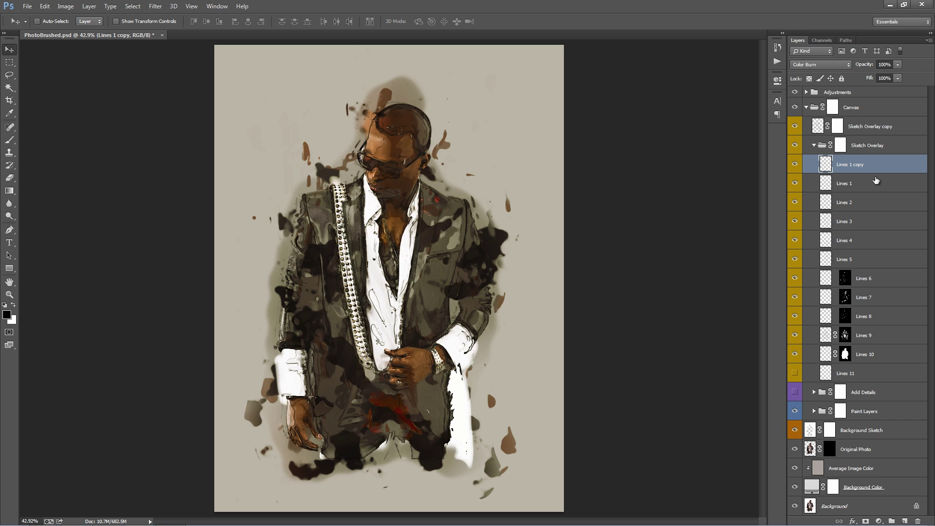
left_click(823, 145)
left_click(813, 145)
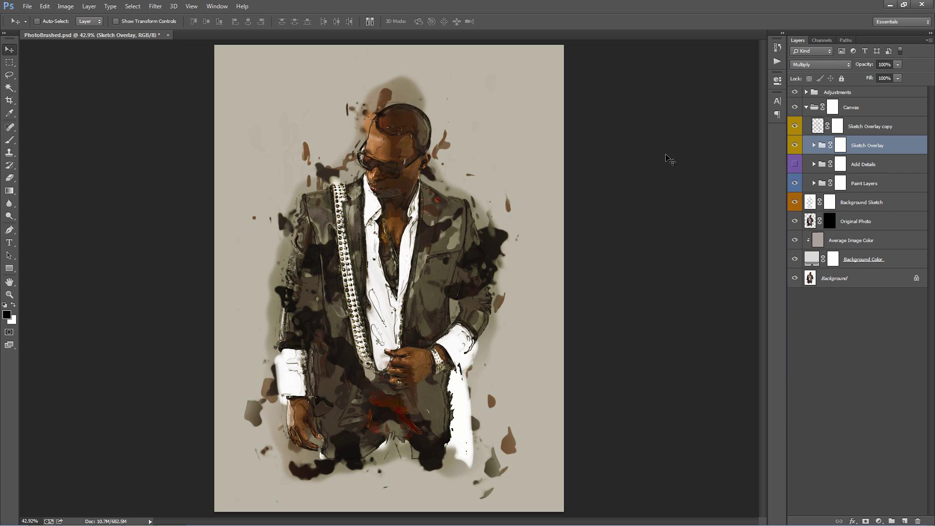
left_click(836, 146)
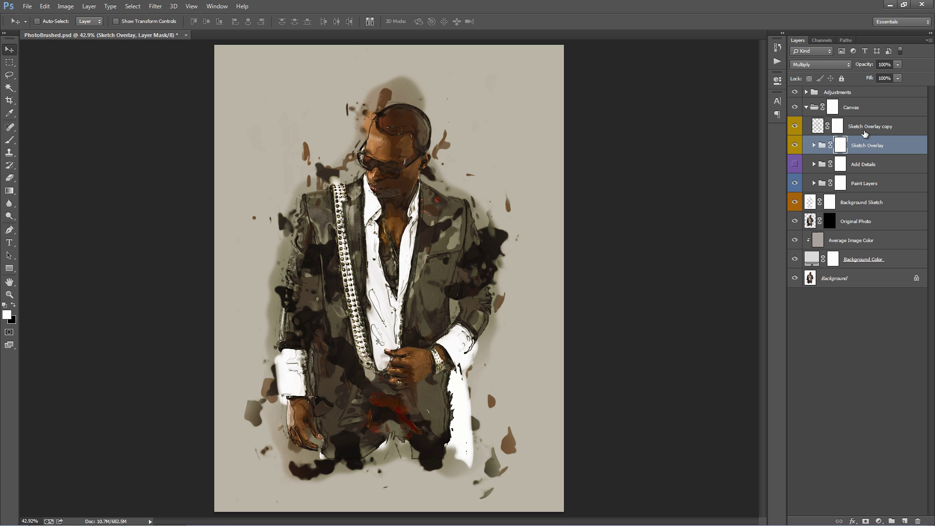
left_click(861, 127)
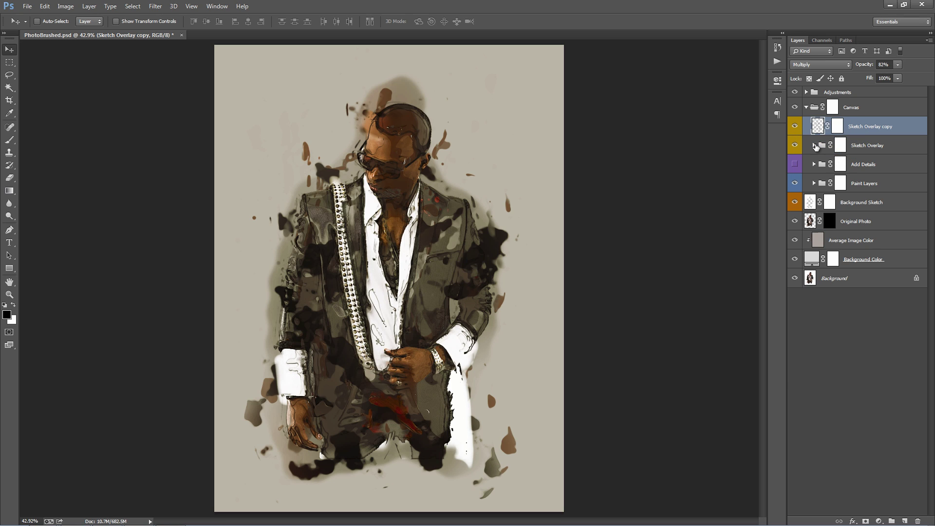
Move the Sketch Overlay copy into the Sketch Overlay group and target the group's mask
left_click(814, 145)
left_click_drag(859, 128, 851, 152)
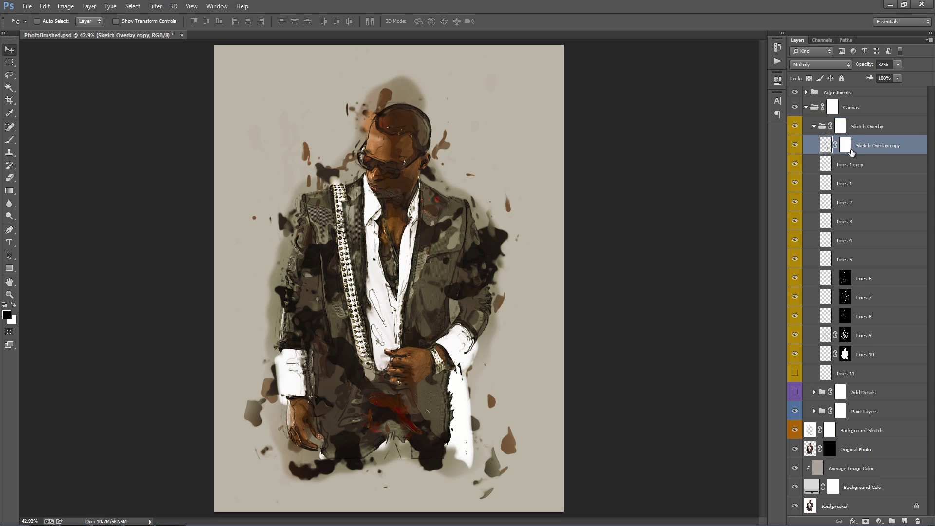
left_click(814, 126)
left_click(839, 127)
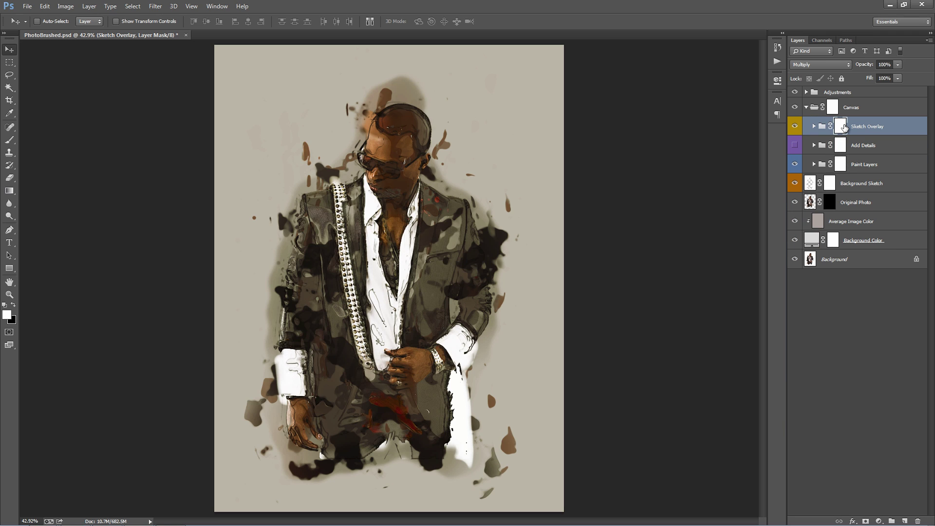
With a 150 brush, mask sketch lines off the face and chest, restoring some around the head
key("b")
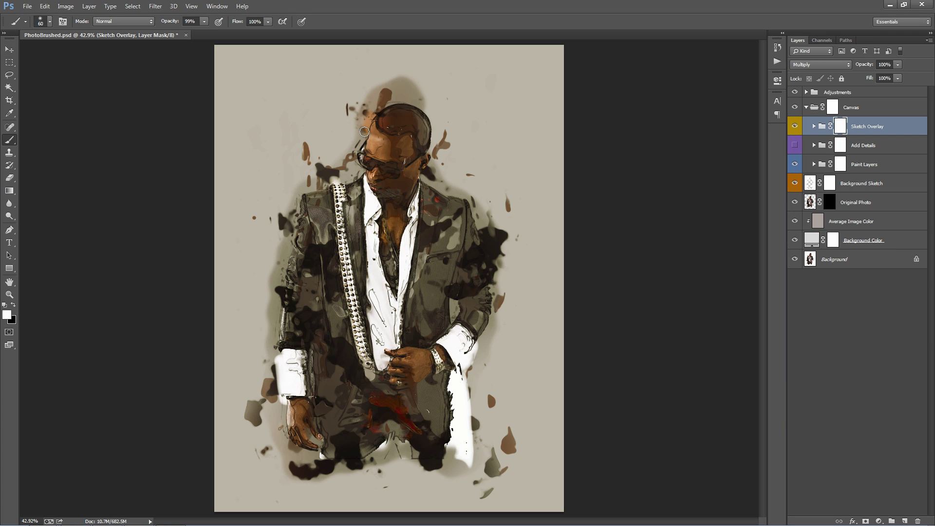
key("bracketright")
key("bracketright")
key("bracketright")
key("bracketright")
key("bracketright")
key("bracketright")
key("x")
mouse_move(395, 179)
left_mouse_down()
mouse_move(375, 157)
mouse_move(394, 188)
mouse_move(398, 146)
mouse_move(436, 158)
mouse_move(403, 133)
mouse_move(387, 139)
mouse_move(386, 121)
mouse_move(373, 124)
mouse_move(441, 131)
left_mouse_up()
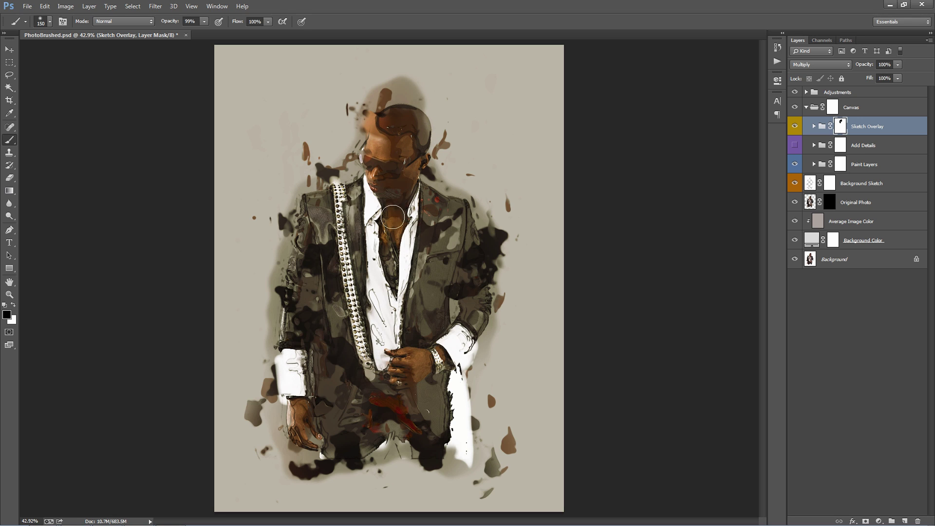
left_click_drag(393, 248, 388, 181)
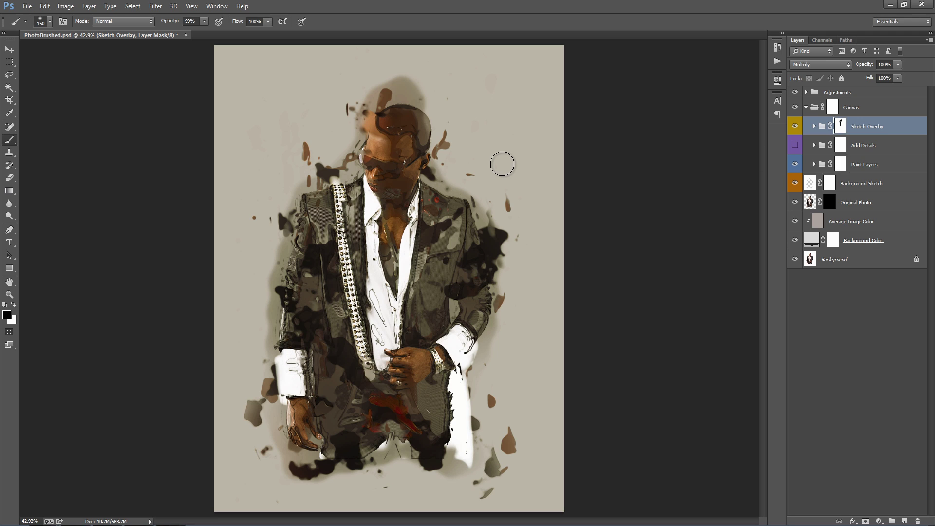
key("x")
mouse_move(355, 107)
left_mouse_down()
mouse_move(389, 139)
mouse_move(410, 92)
mouse_move(397, 112)
mouse_move(388, 214)
mouse_move(424, 116)
left_mouse_up()
Make the Add Details group visible and expand it to show its layers
key("v")
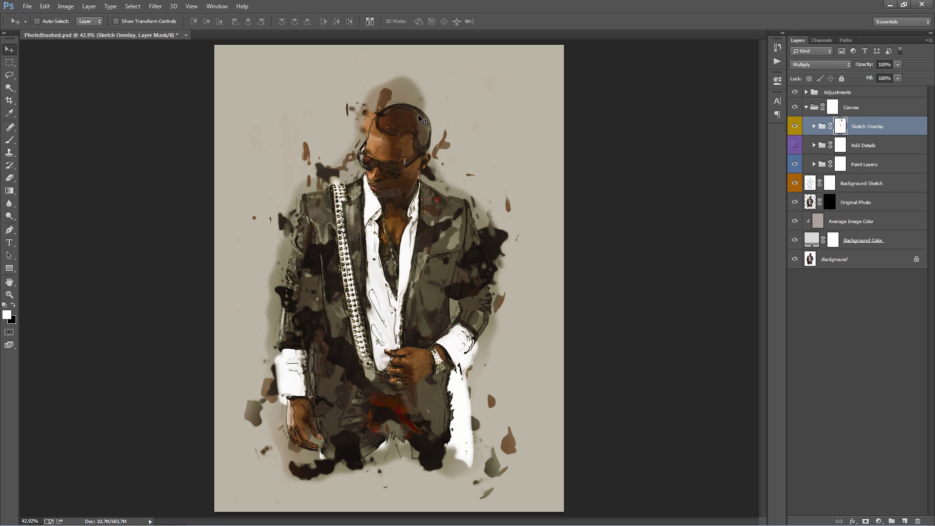
left_click(860, 127)
left_click(873, 150)
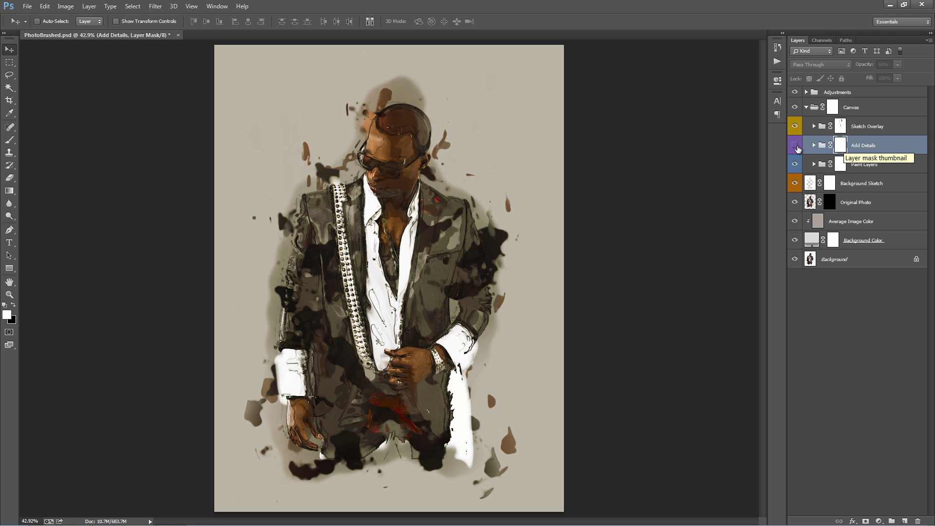
left_click(795, 145)
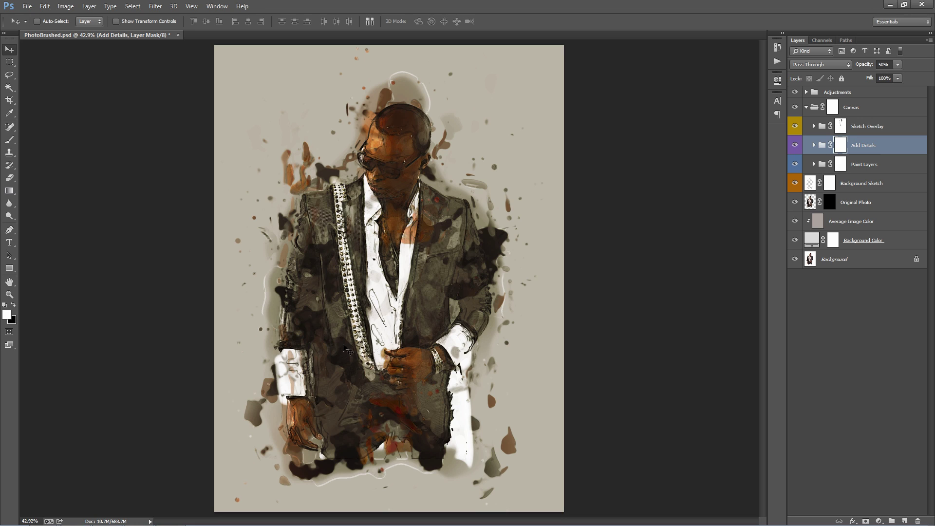
left_click(866, 148)
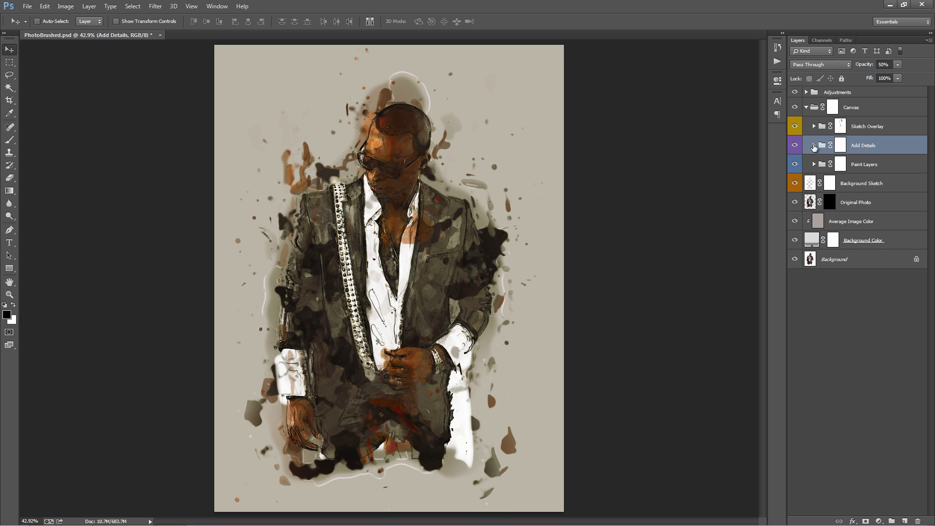
left_click(813, 146)
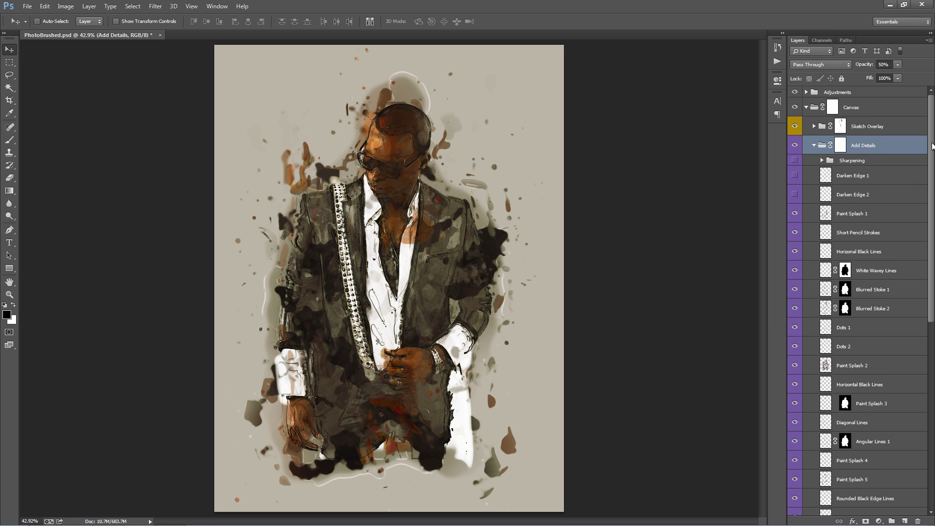
Lower the Add Details group's opacity to about 51%
mouse_move(931, 149)
left_mouse_down()
mouse_move(925, 316)
mouse_move(925, 159)
left_mouse_up()
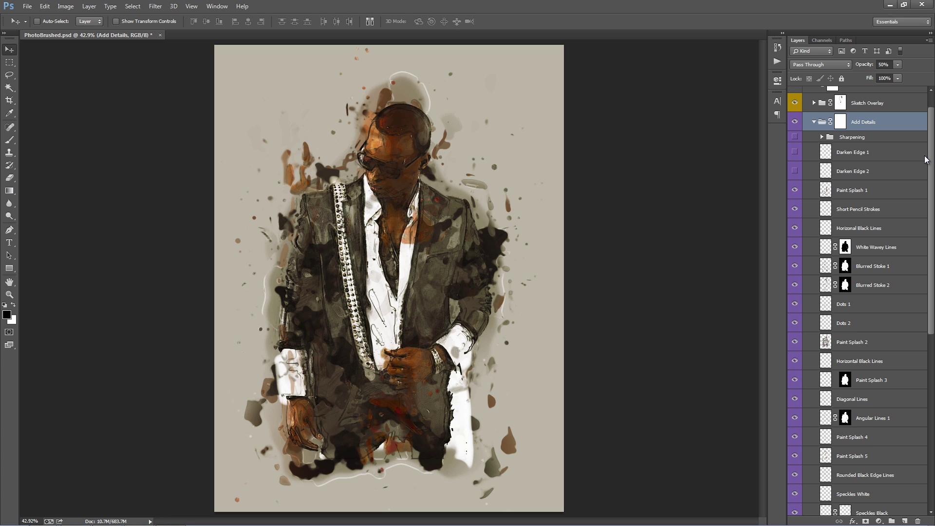
left_click_drag(925, 159, 925, 153)
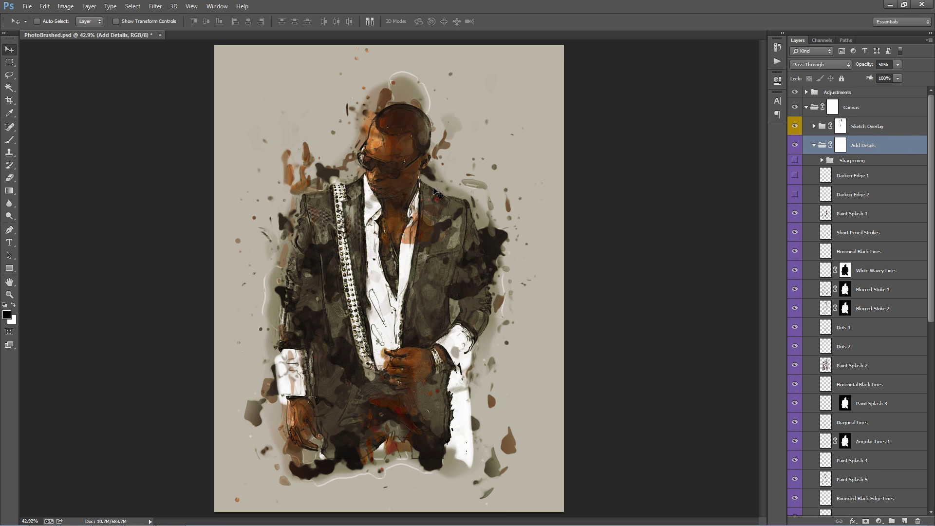
left_click(889, 64)
left_click_drag(933, 73, 887, 68)
Collapse the Add Details group and raise its opacity to 78%
left_click(914, 171)
left_click(892, 152)
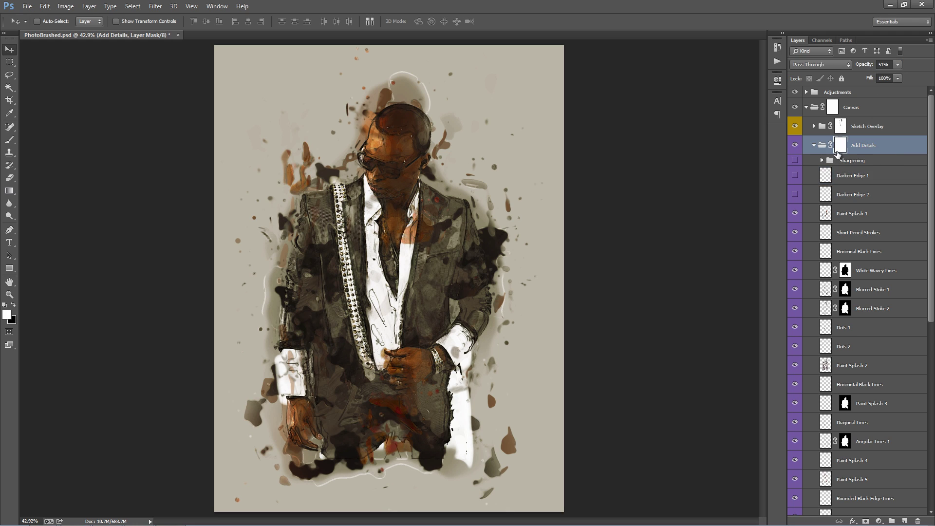
left_click(815, 145)
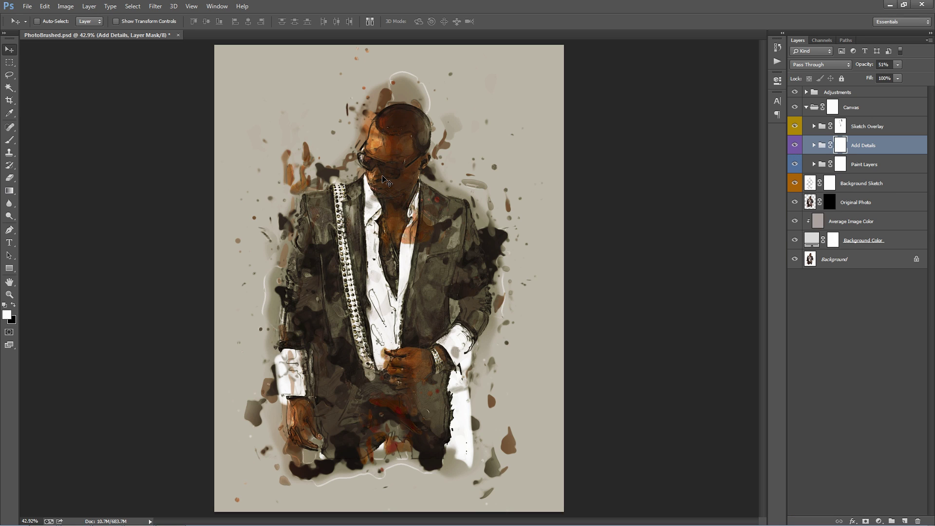
left_click_drag(864, 67, 866, 67)
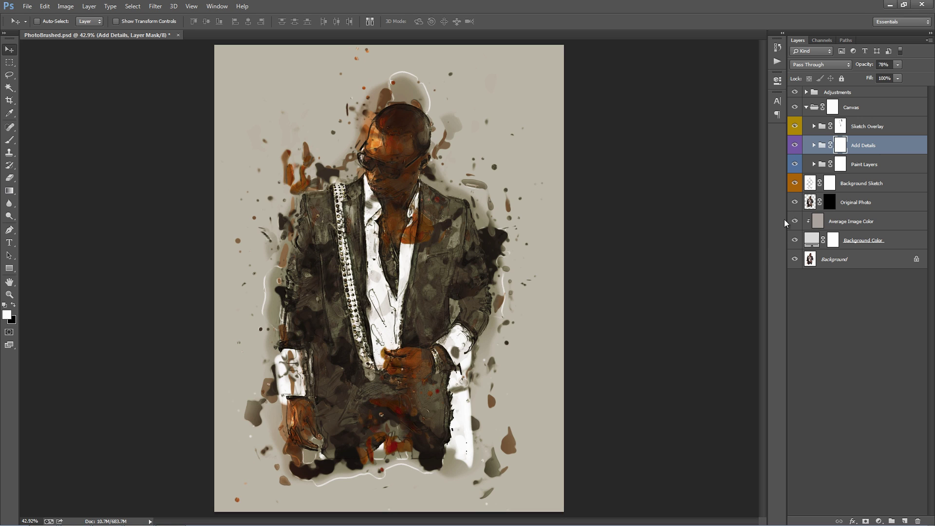
Paint black on the Add Details mask to hide details over the collar and both hands
left_click(857, 170)
left_click(872, 152)
key("b")
key("x")
mouse_move(403, 160)
left_mouse_down()
mouse_move(383, 197)
mouse_move(381, 127)
mouse_move(386, 207)
mouse_move(404, 124)
mouse_move(384, 221)
mouse_move(386, 259)
mouse_move(393, 118)
mouse_move(397, 209)
left_mouse_up()
mouse_move(437, 359)
left_mouse_down()
mouse_move(414, 363)
mouse_move(404, 376)
mouse_move(438, 360)
left_mouse_up()
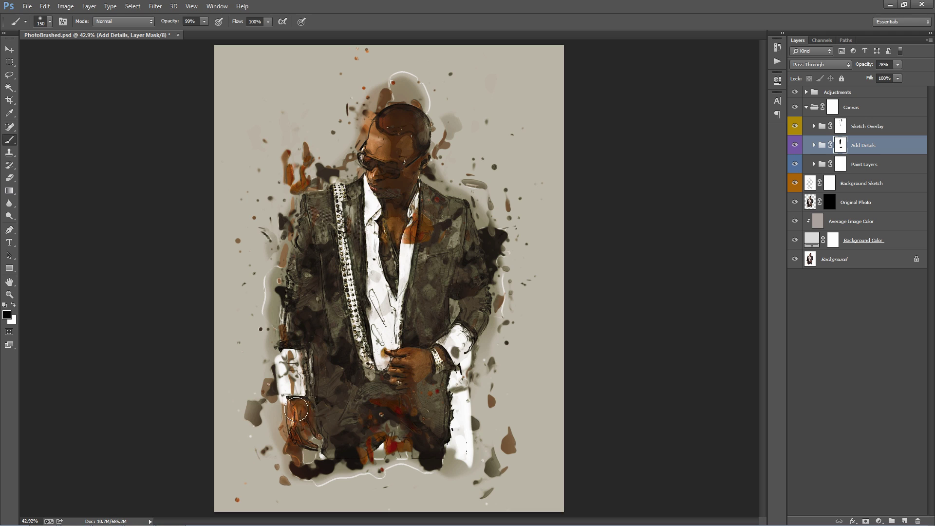
mouse_move(302, 408)
left_mouse_down()
mouse_move(304, 431)
mouse_move(300, 419)
left_mouse_up()
left_click_drag(408, 384, 431, 357)
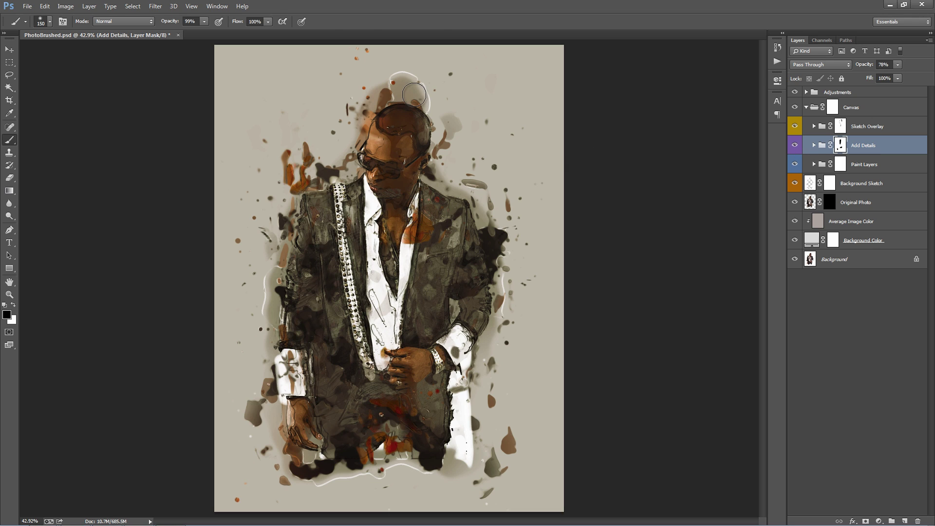
Expand Add Details and turn on the Sharpening group, comparing it on and off
key("v")
left_click(891, 148)
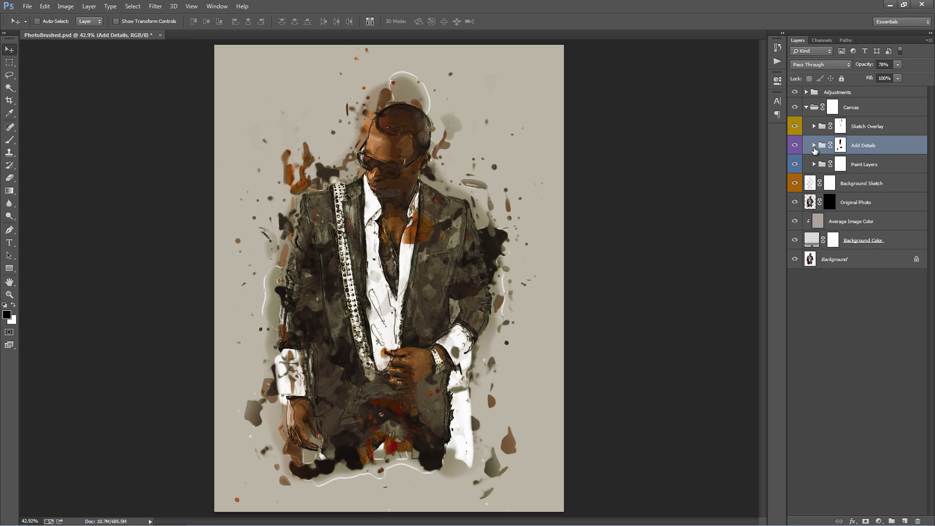
left_click(814, 145)
left_click(858, 161)
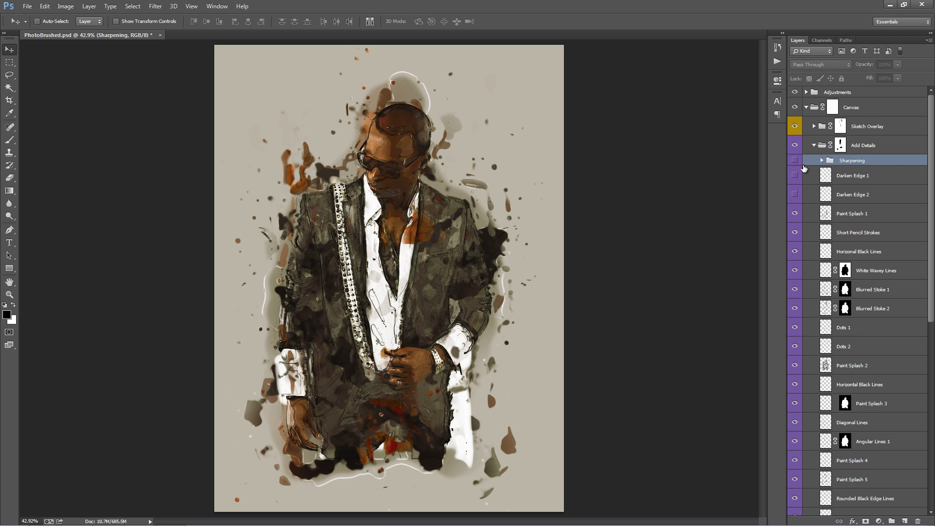
left_click(794, 161)
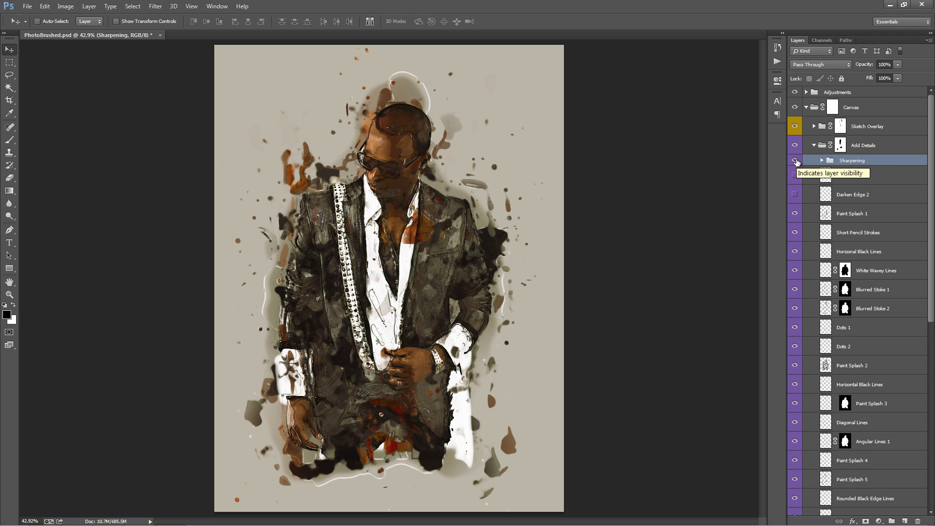
left_click(795, 161)
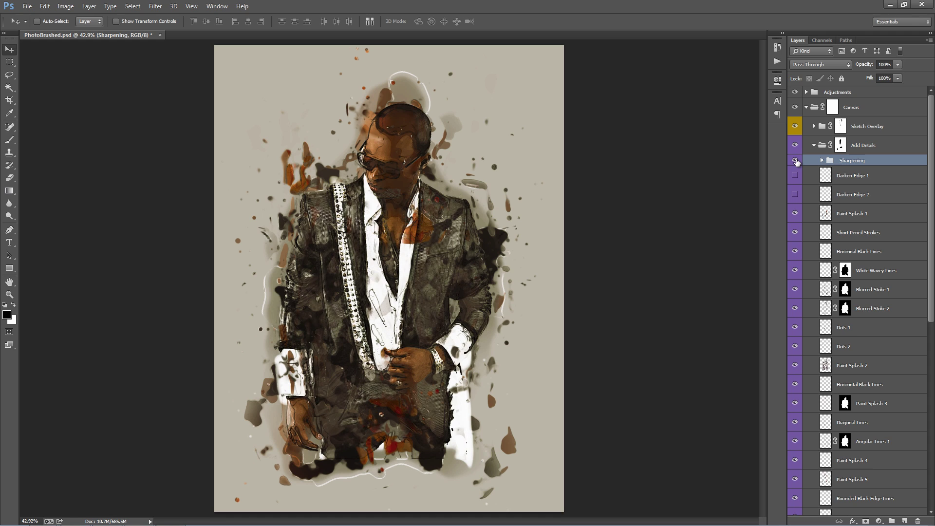
left_click(795, 161)
left_click(795, 161)
Expand Sharpening and hide Sharpen 2, keeping Sharpen 1 and Sharpen 3 visible
left_click(821, 160)
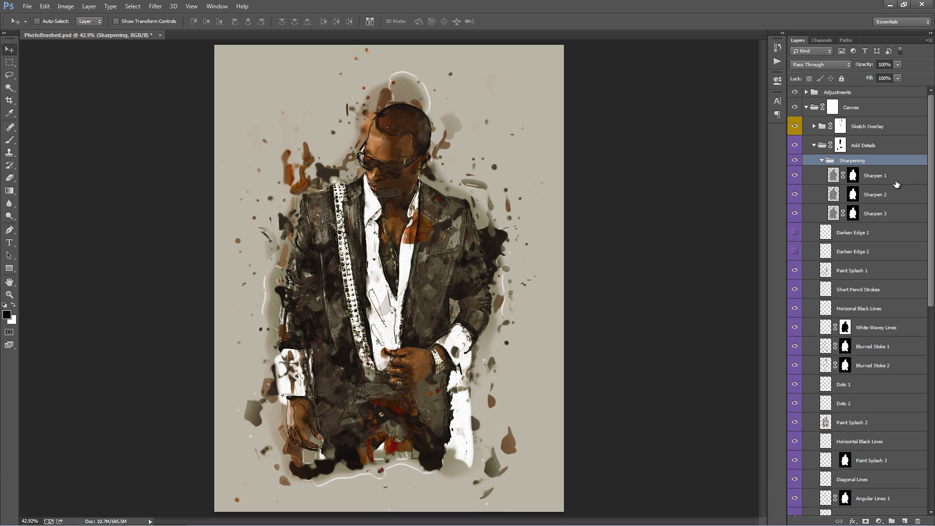
left_click(896, 180)
left_click(895, 194)
left_click(894, 212)
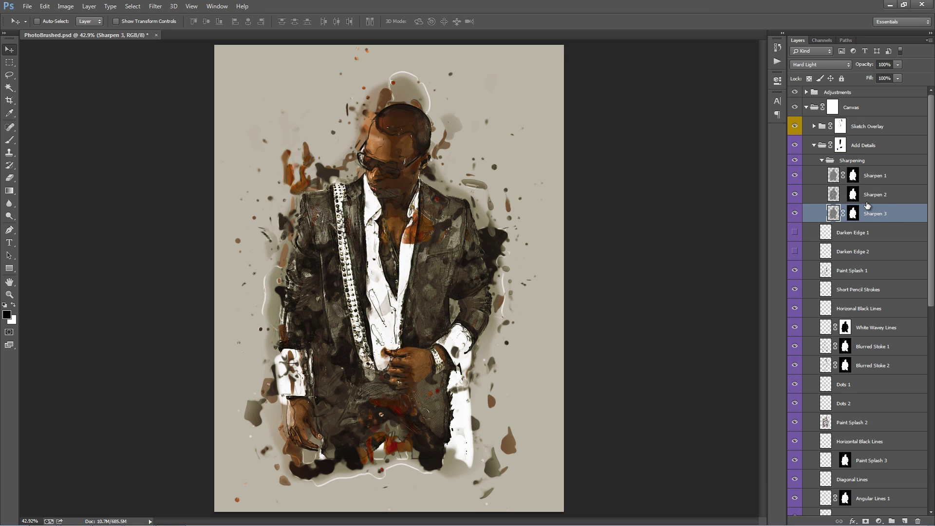
left_click_drag(794, 175, 794, 197)
left_click(795, 178)
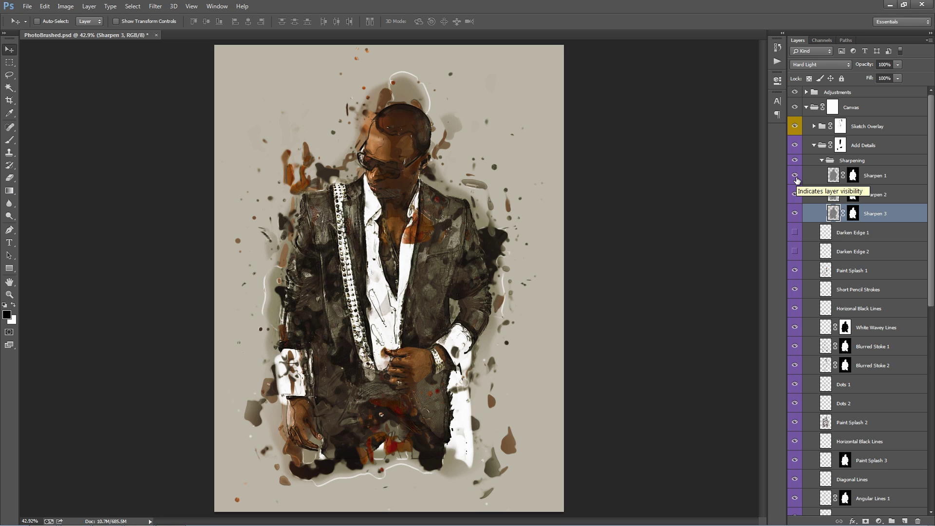
Turn on Darken Edge 2 and shift both Darken Edge layers left on the canvas
left_click(822, 160)
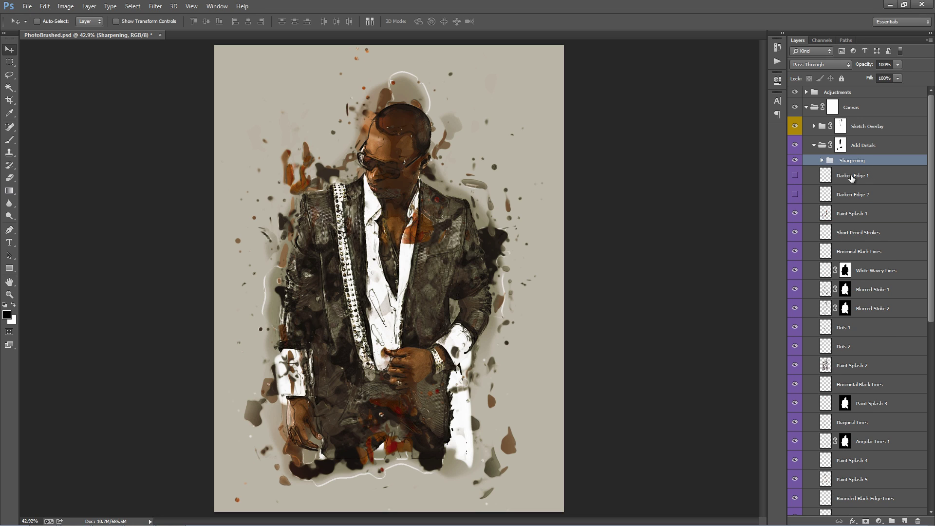
left_click(851, 178)
left_click(806, 189)
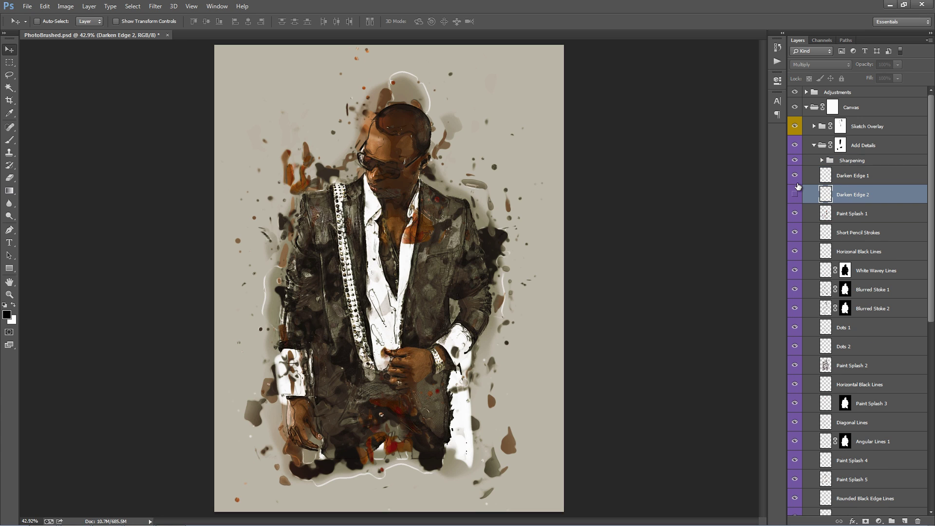
left_click(794, 194)
left_click(866, 183, "shift")
mouse_move(503, 186)
left_mouse_down()
mouse_move(526, 164)
mouse_move(527, 183)
mouse_move(426, 193)
left_mouse_up()
Rotate the Paint Splash 1 splashes by 11.3°
left_click(886, 217)
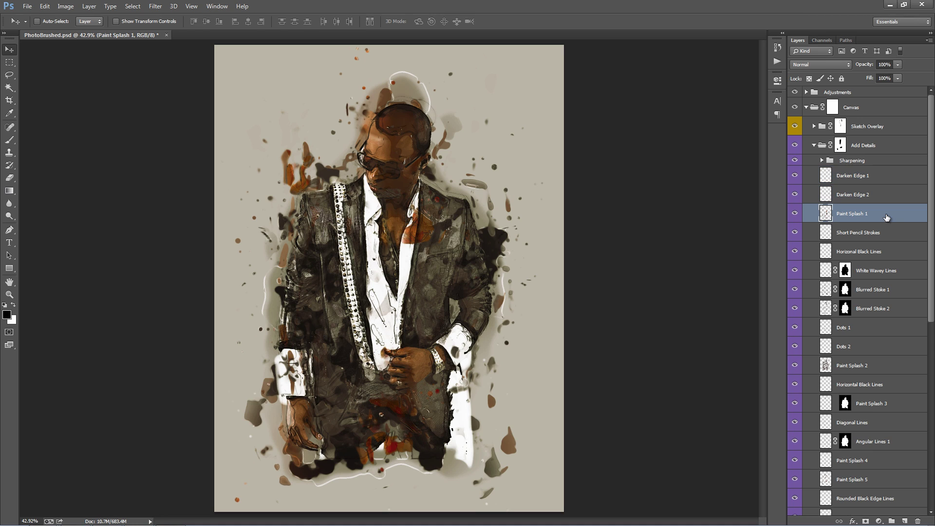
scroll(886, 218, "down", 3)
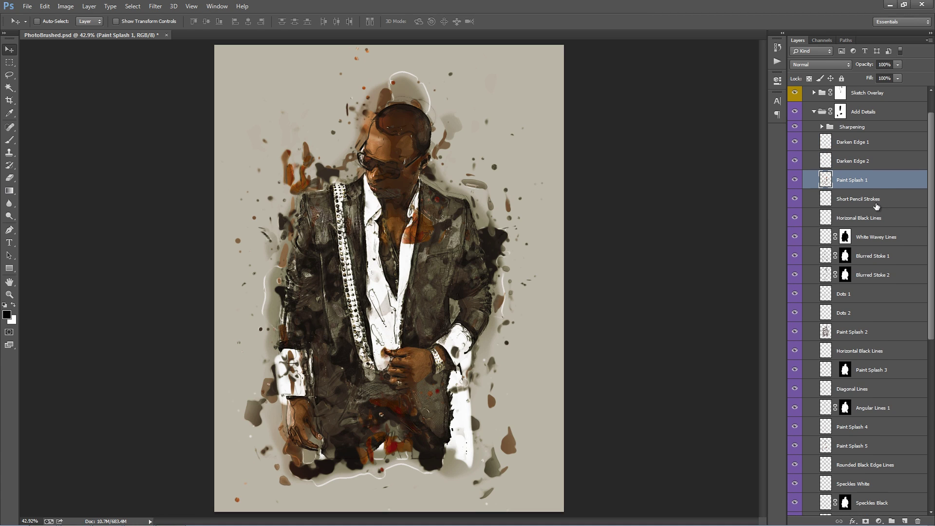
left_click_drag(476, 160, 496, 142)
key("ctrl+z")
key("ctrl+t")
mouse_move(653, 215)
left_mouse_down()
mouse_move(647, 224)
mouse_move(640, 181)
left_mouse_up()
key("Return")
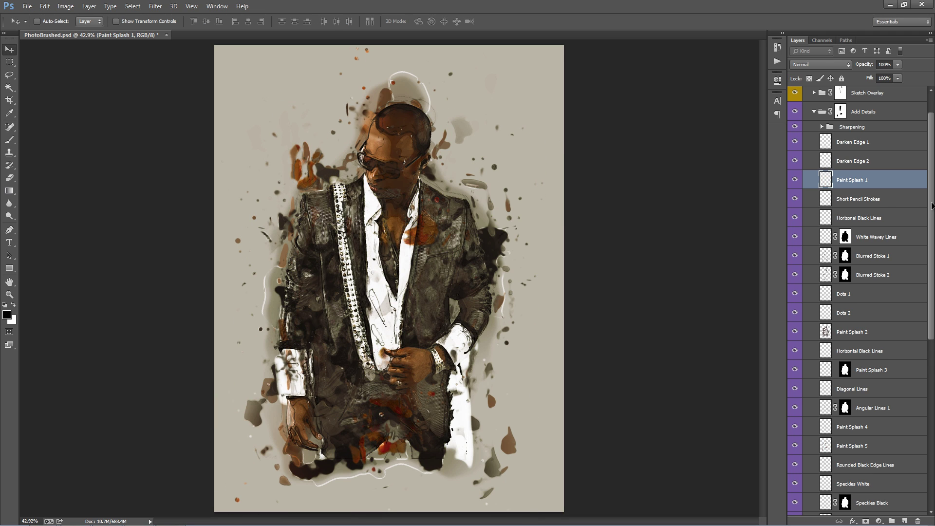
Try a shifted duplicate of the Dots 1 dots, then delete the copy
scroll(883, 239, "down", 3)
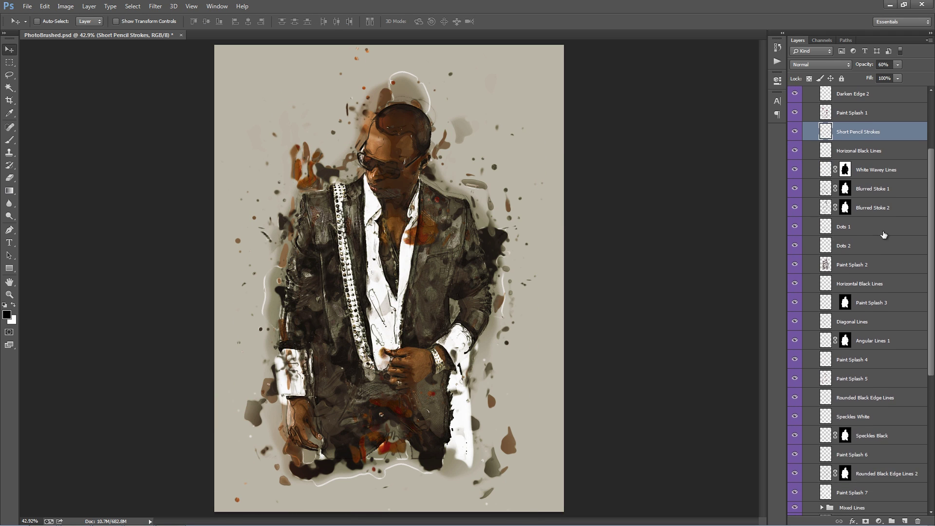
left_click(851, 236)
left_click(849, 245)
mouse_move(795, 227)
left_mouse_down()
mouse_move(795, 246)
mouse_move(796, 228)
left_mouse_up()
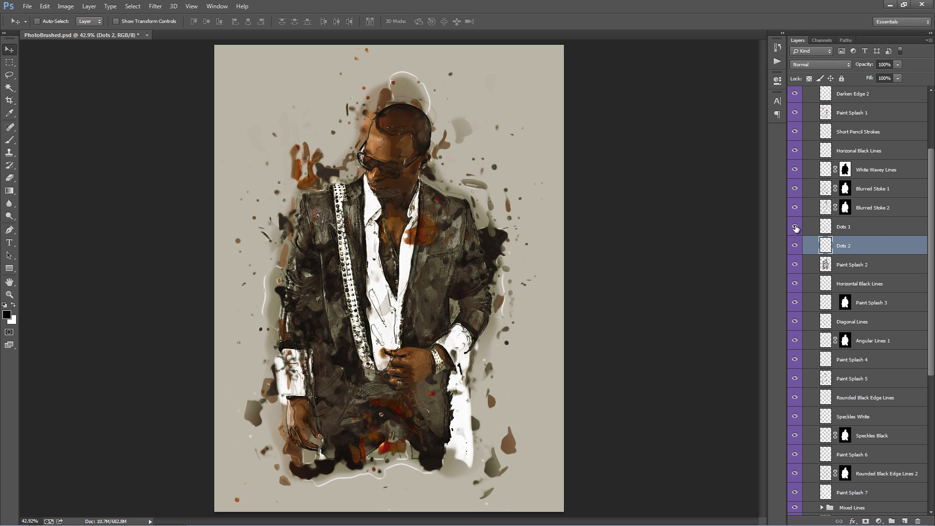
left_click_drag(871, 226, 869, 237)
left_click_drag(501, 204, 571, 146)
key("Delete")
Try moving the Mixed Lines group, undo it, and collapse the Add Details group
scroll(895, 237, "down", 6)
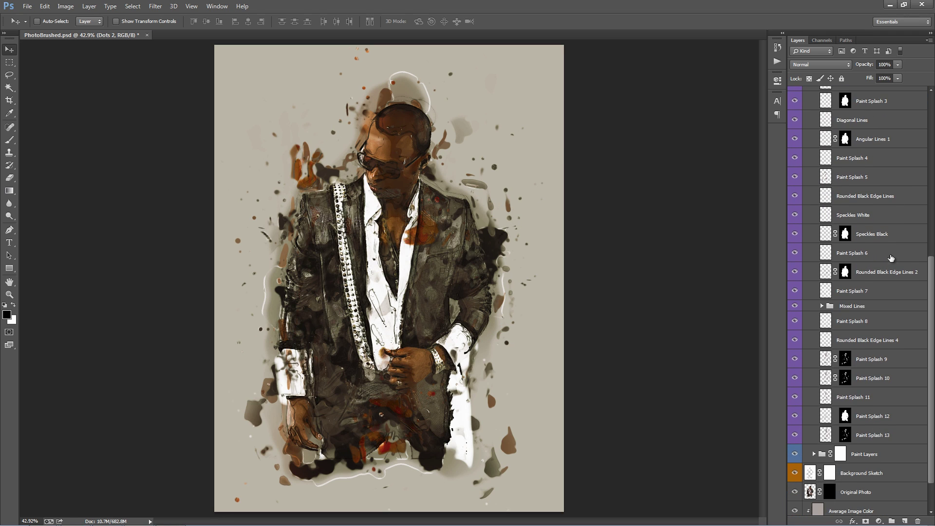
left_click(875, 305)
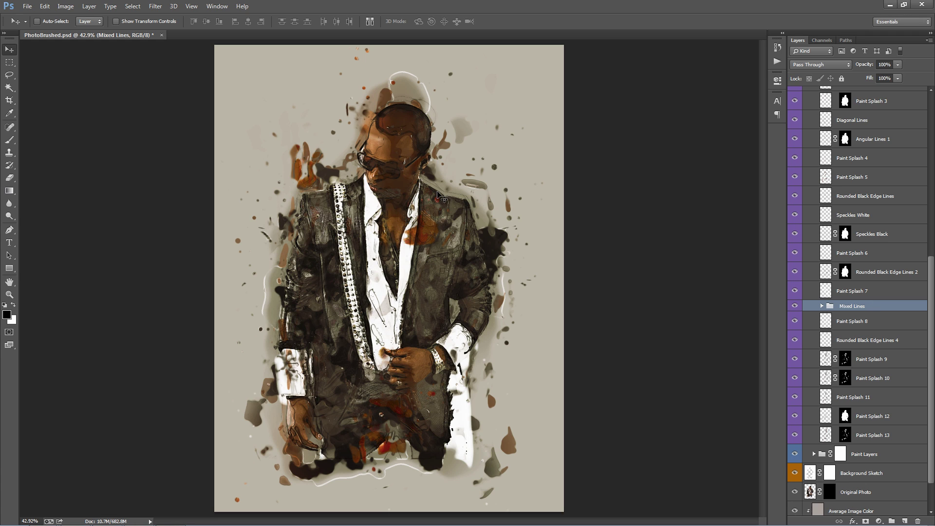
mouse_move(457, 173)
left_mouse_down()
mouse_move(526, 122)
mouse_move(491, 128)
left_mouse_up()
key("ctrl+z")
left_click(823, 305)
left_click(822, 284)
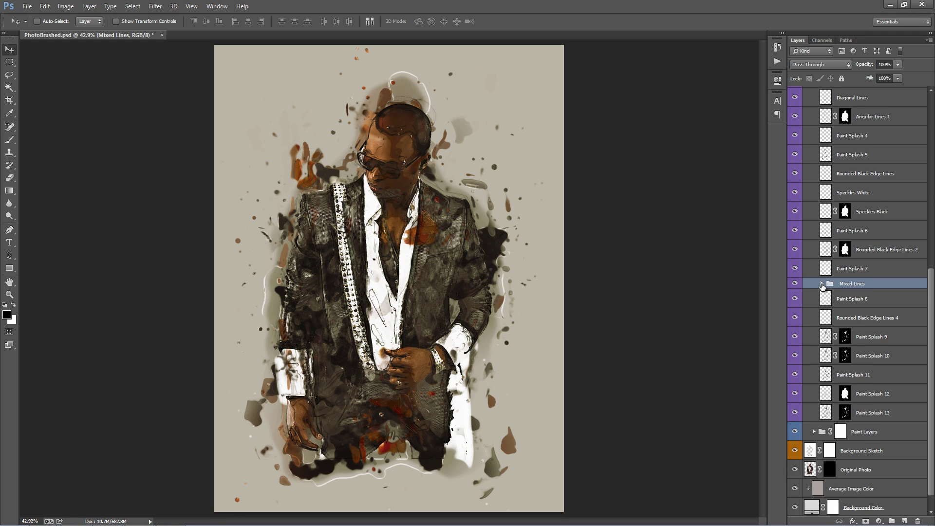
left_click(887, 370)
scroll(891, 350, "up", 5)
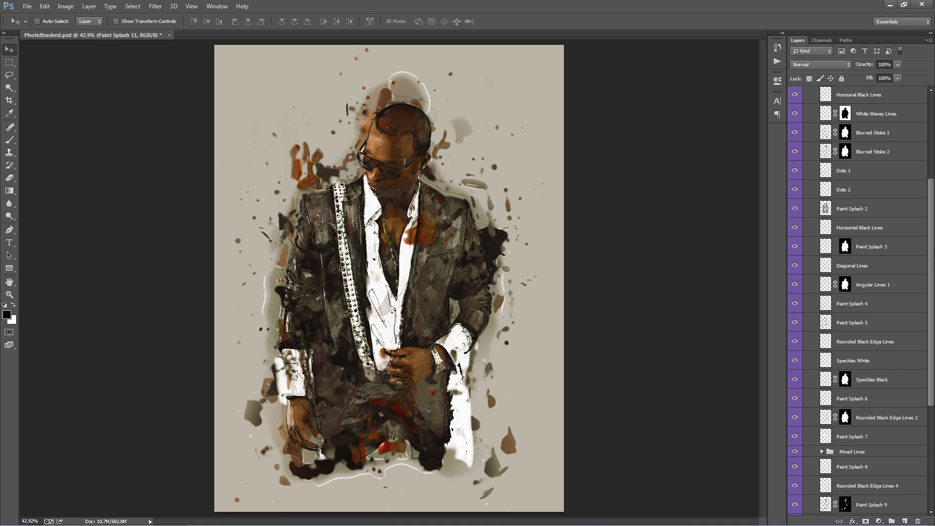
scroll(857, 243, "up", 5)
left_click(815, 146)
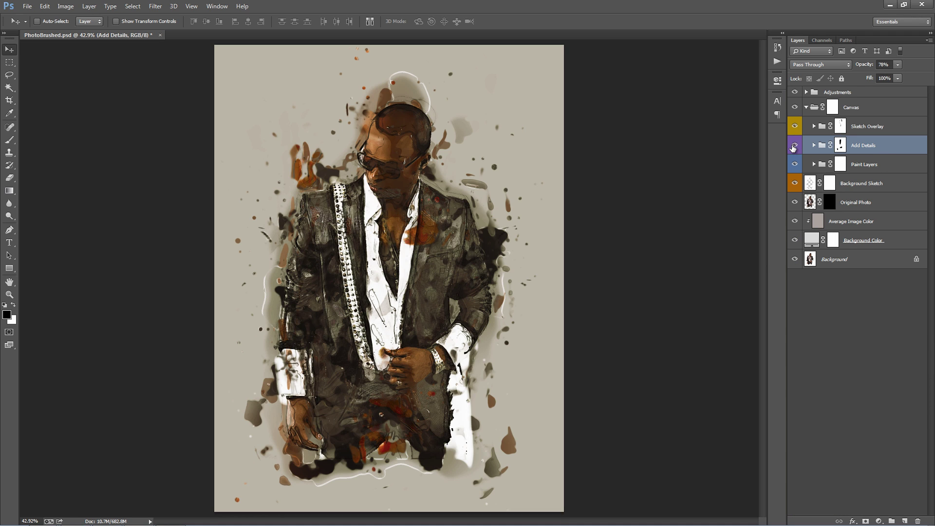
left_click(792, 147)
left_click(864, 165)
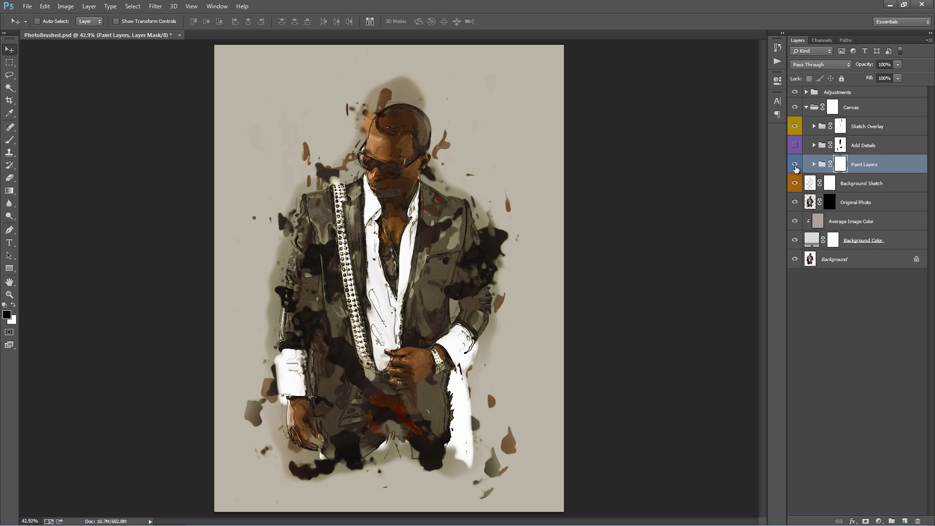
left_click(795, 167)
left_click(795, 166)
left_click(795, 165)
left_click(795, 166)
left_click(813, 164)
left_click(906, 185)
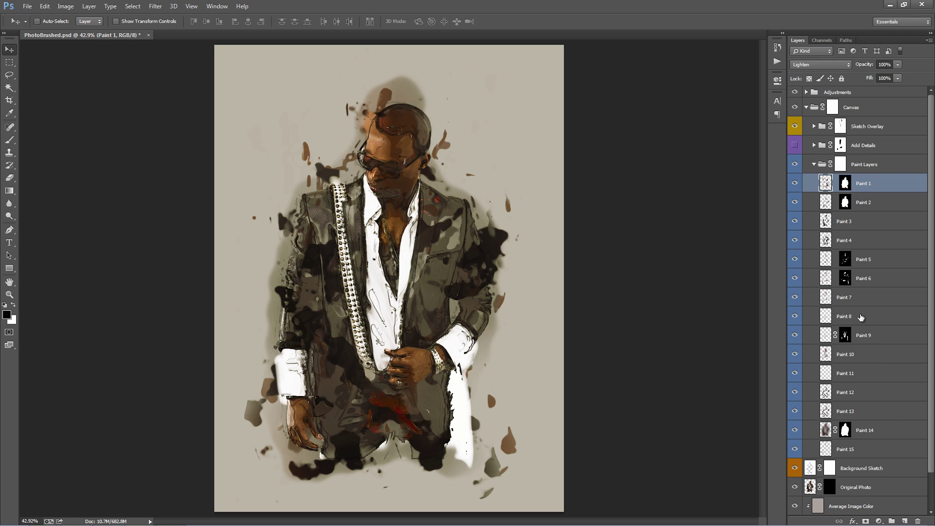
left_click(864, 298)
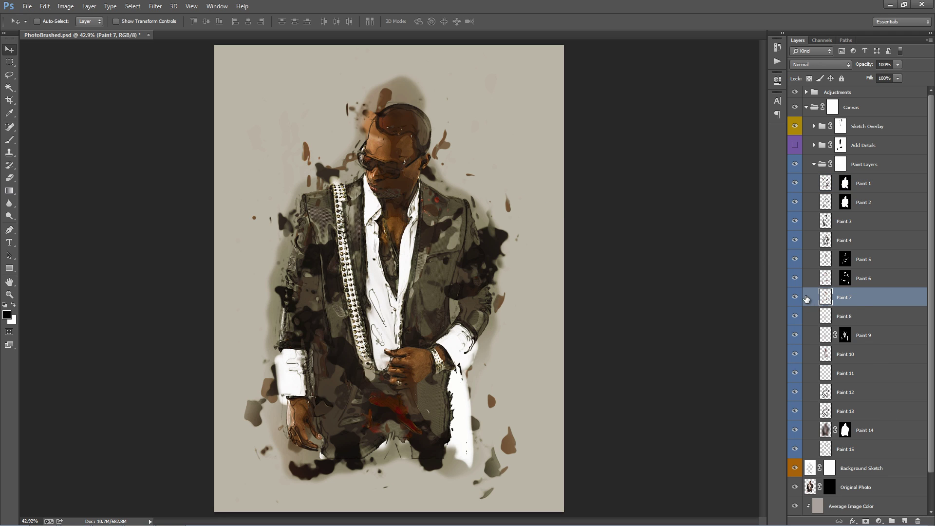
mouse_move(805, 298)
left_mouse_down()
mouse_move(795, 243)
mouse_move(795, 384)
left_mouse_up()
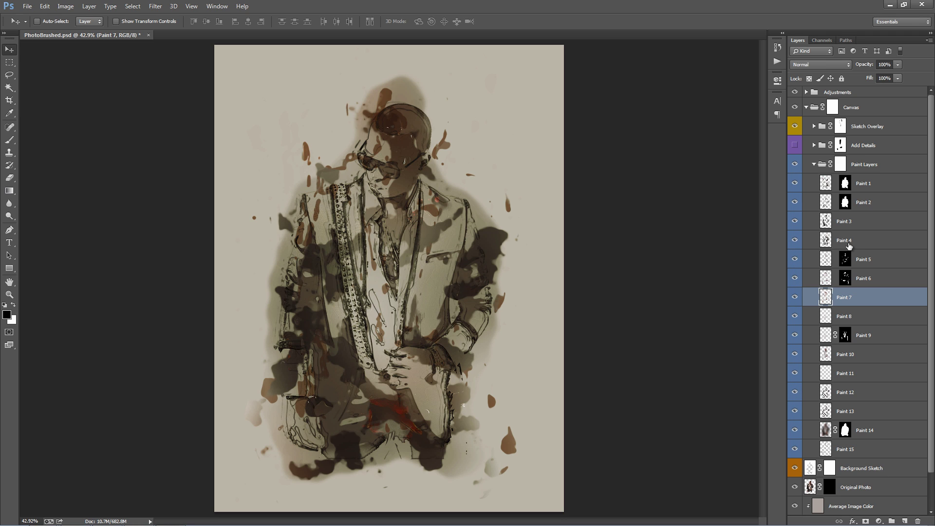
left_click(795, 240)
left_click_drag(482, 218, 482, 203)
left_click(810, 65)
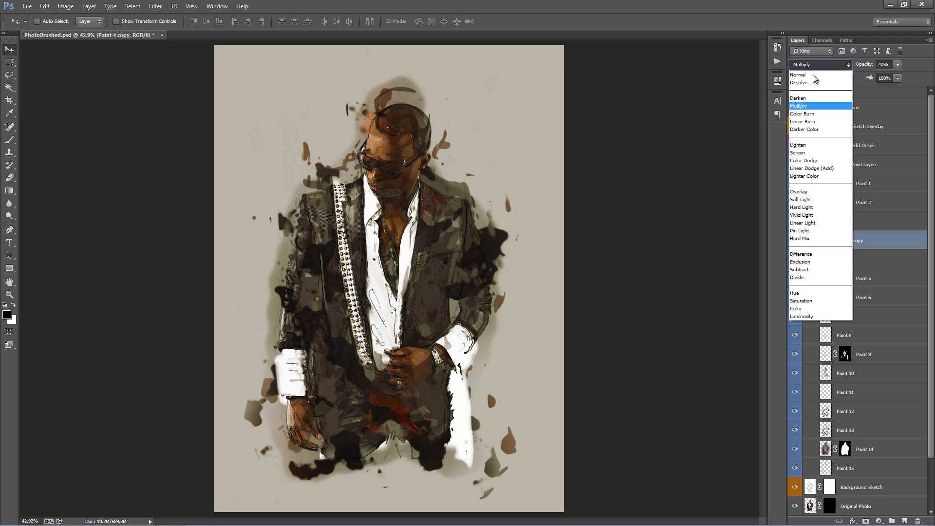
left_click(809, 189)
key("Down")
key("Down")
key("Down")
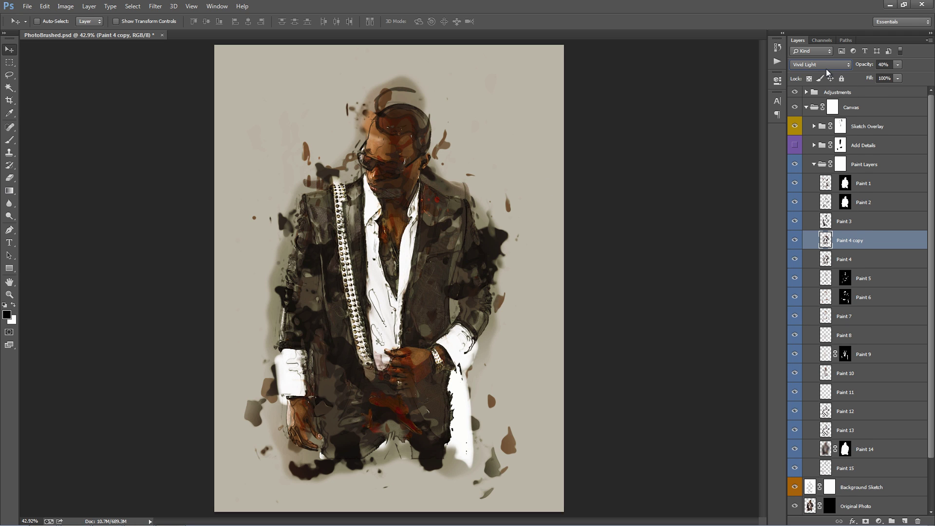
key("Delete")
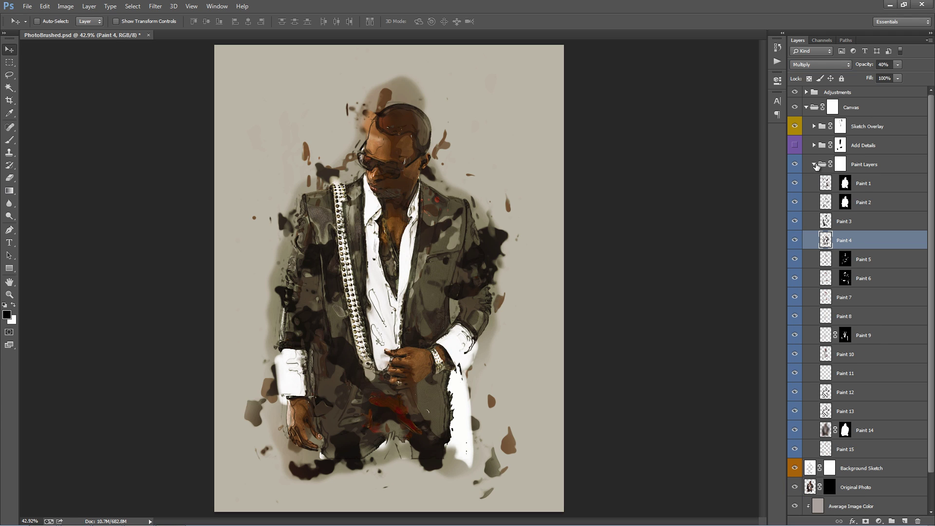
left_click(814, 164)
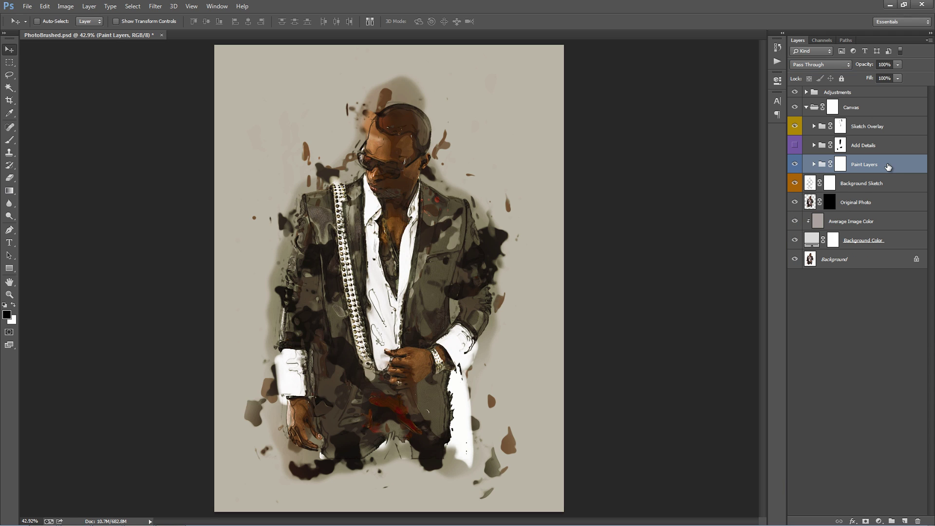
left_click(817, 67)
left_click(822, 77)
scroll(826, 71, "down", 1)
left_click(822, 66)
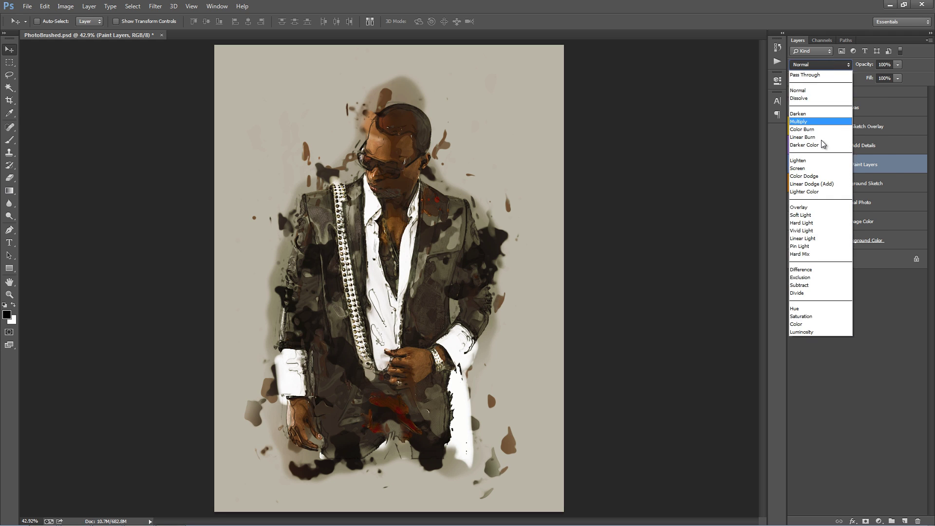
left_click(814, 208)
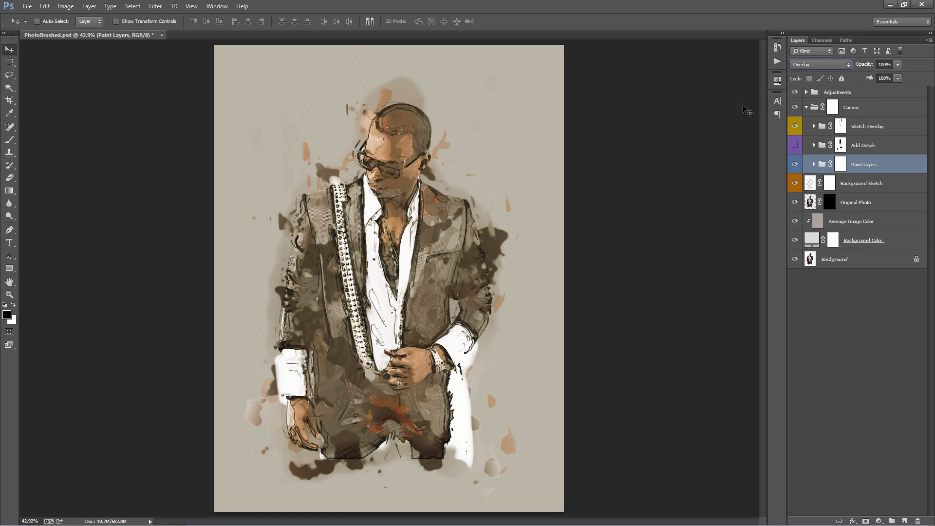
scroll(830, 64, "down", 4)
scroll(830, 64, "down", 3)
scroll(831, 63, "down", 2)
left_click(831, 64)
left_click(811, 68)
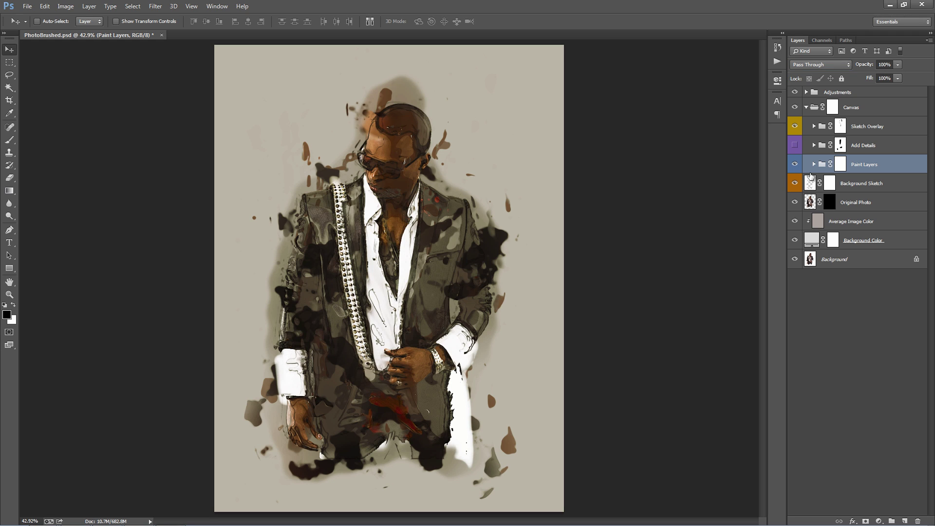
Turn on the Add Details group and scrub its opacity down to a reduced strength
left_click(794, 145)
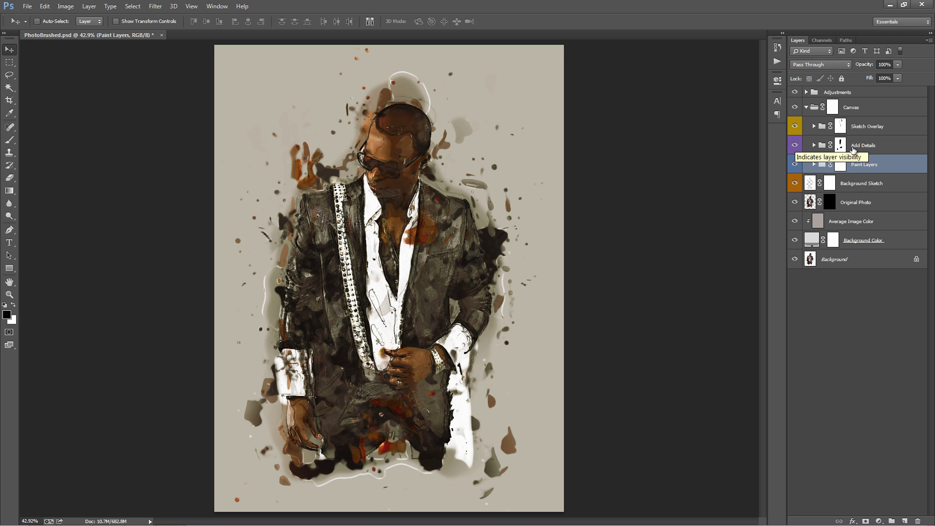
left_click(840, 145)
left_click_drag(869, 69, 862, 68)
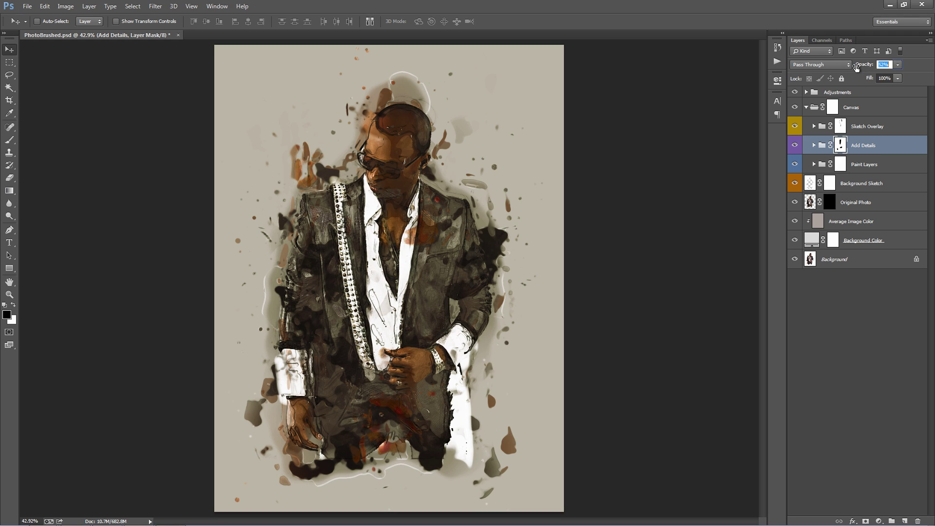
left_click_drag(856, 67, 856, 80)
Select the Background Sketch layer, collapse the Canvas group, and bring up the Open dialog
left_click(881, 111)
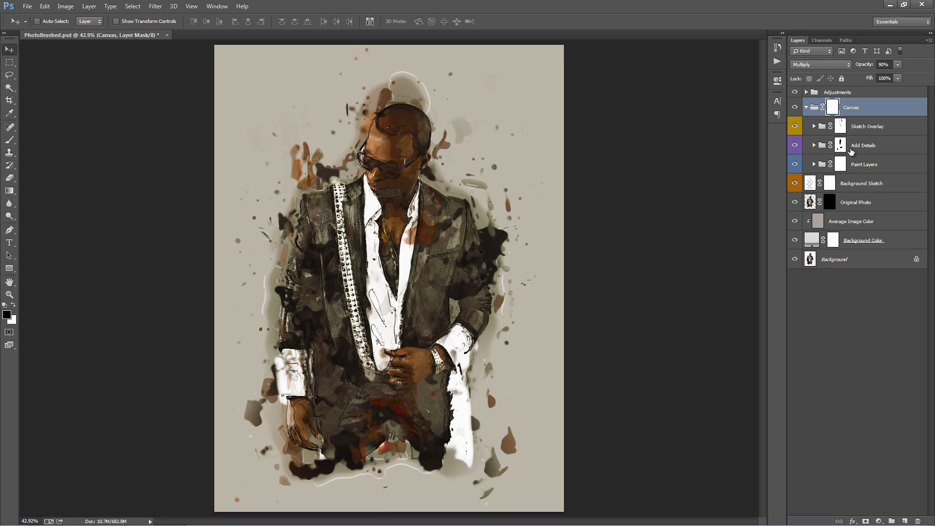
left_click(875, 192)
left_click(806, 108)
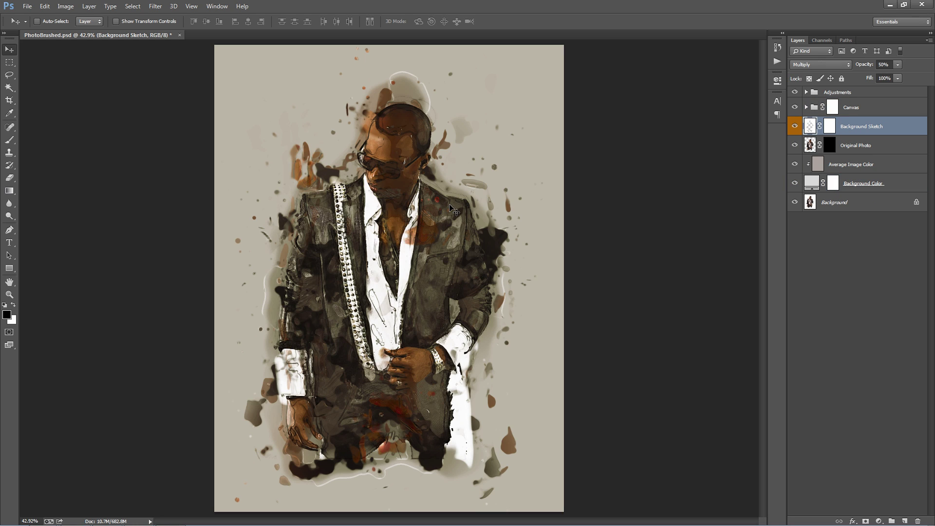
key("ctrl+o")
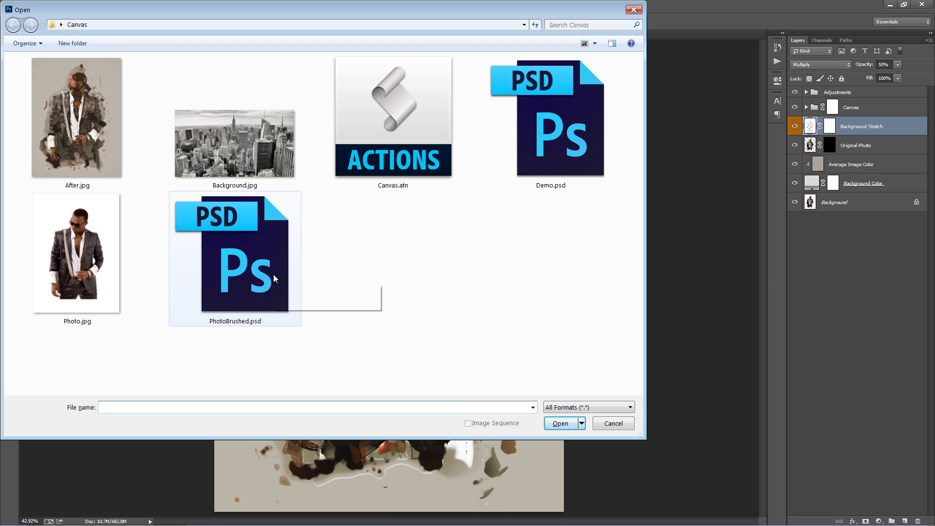
left_click(559, 132)
double_click(560, 134)
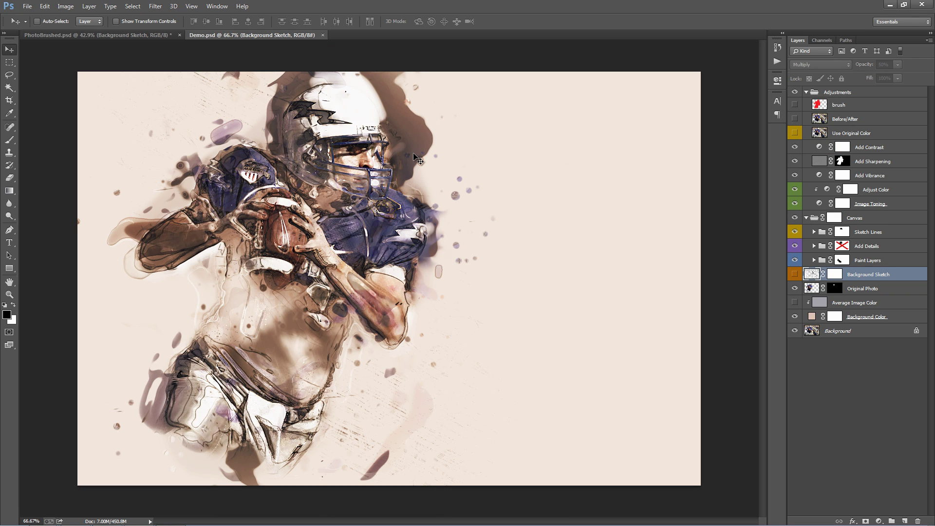
left_click(795, 119)
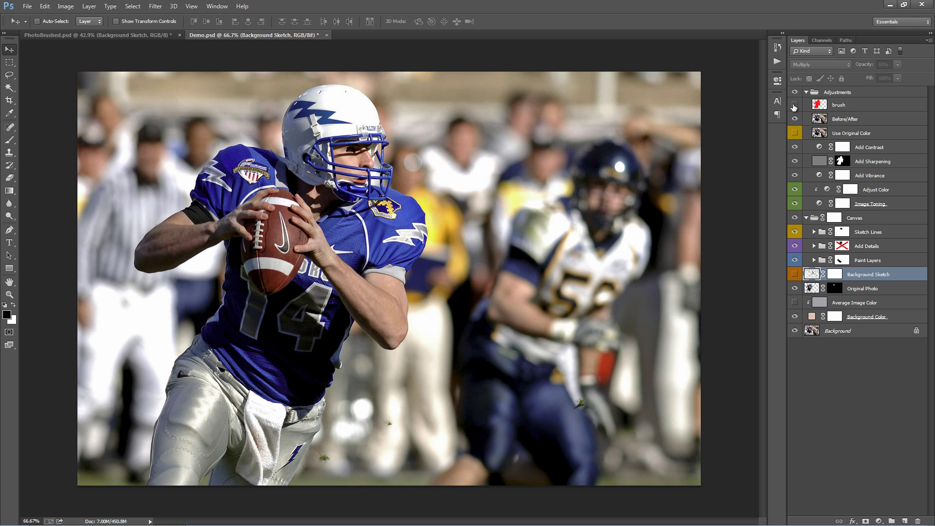
left_click(794, 106)
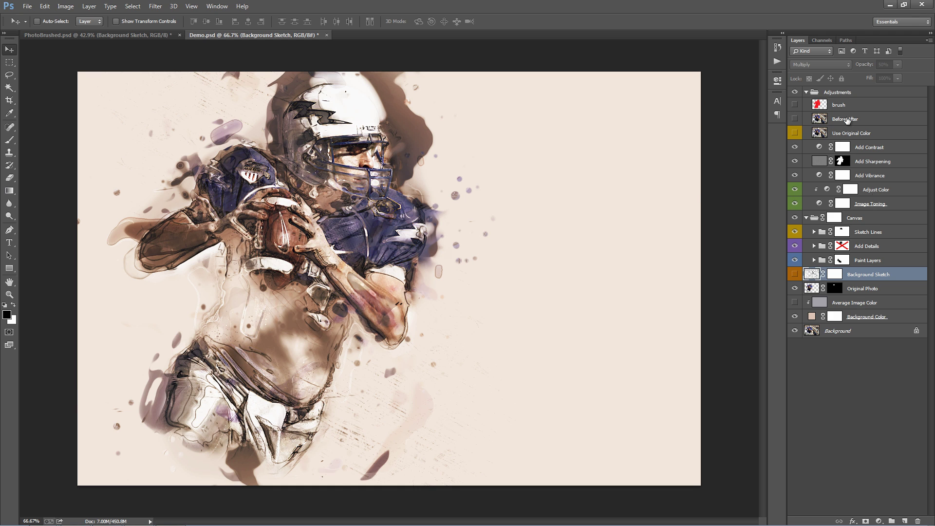
left_click(807, 218)
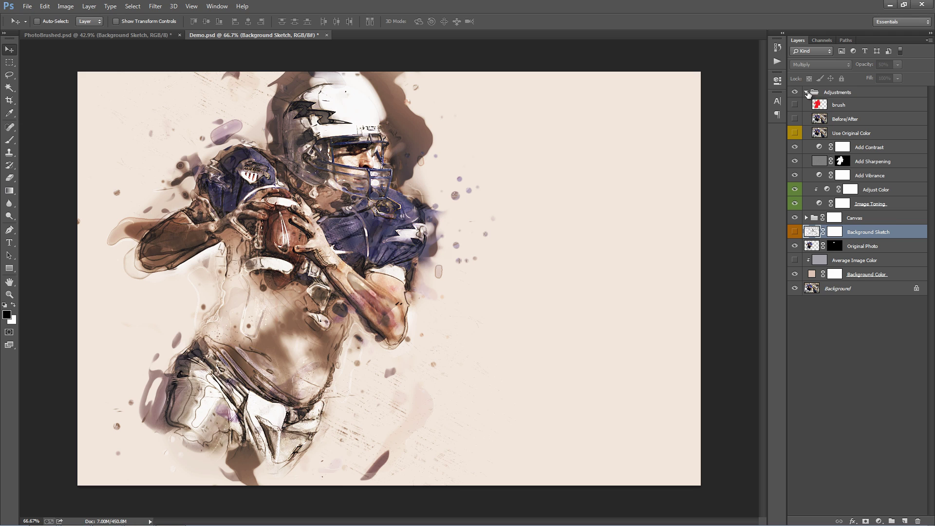
left_click(806, 92)
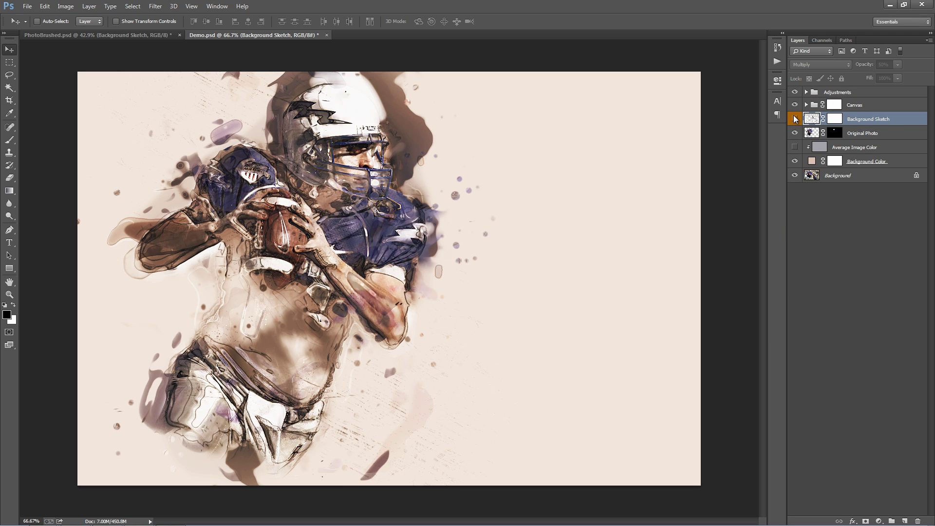
left_click(794, 118)
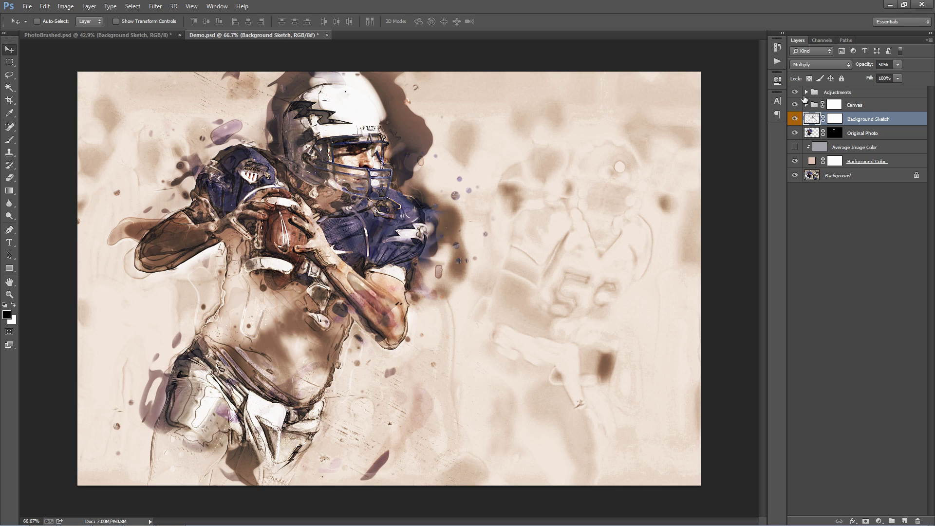
left_click(806, 92)
left_click(795, 119)
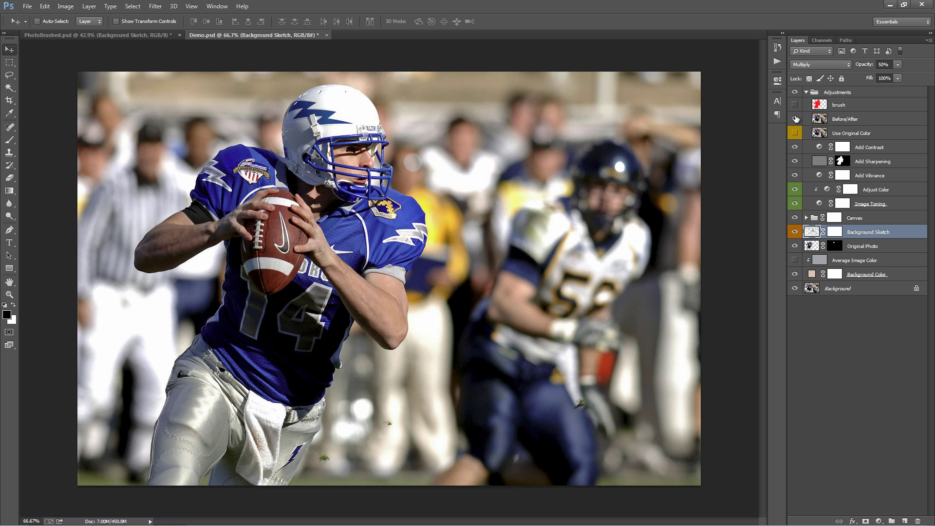
left_click(795, 119)
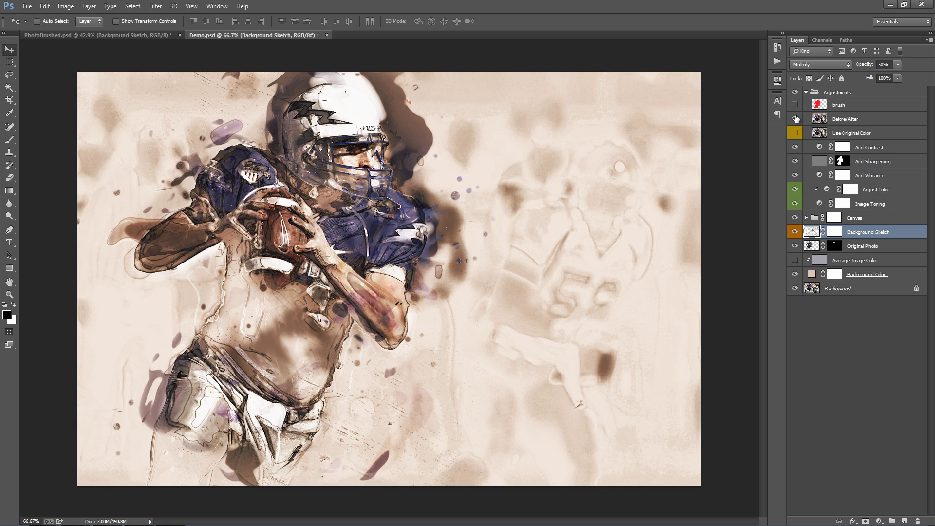
left_click(795, 118)
left_click(795, 118)
key("ctrl+w")
left_click(490, 195)
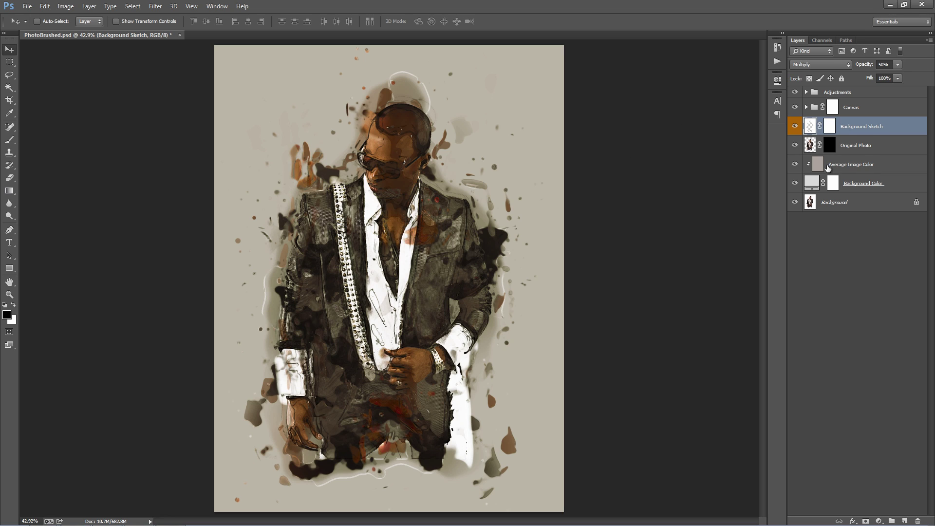
Copy the Original Photo layer mask onto the Canvas group, keeping it black
left_click(860, 152)
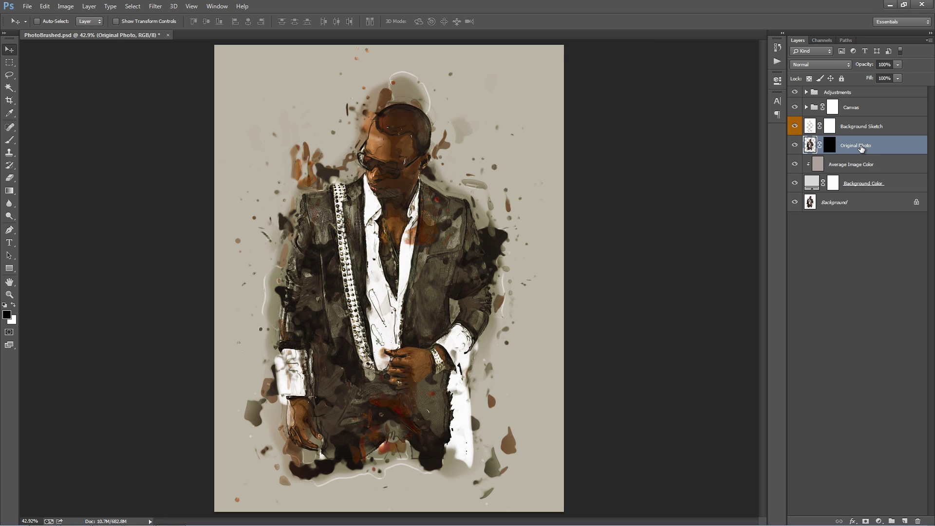
left_click(832, 150)
key("ctrl+i")
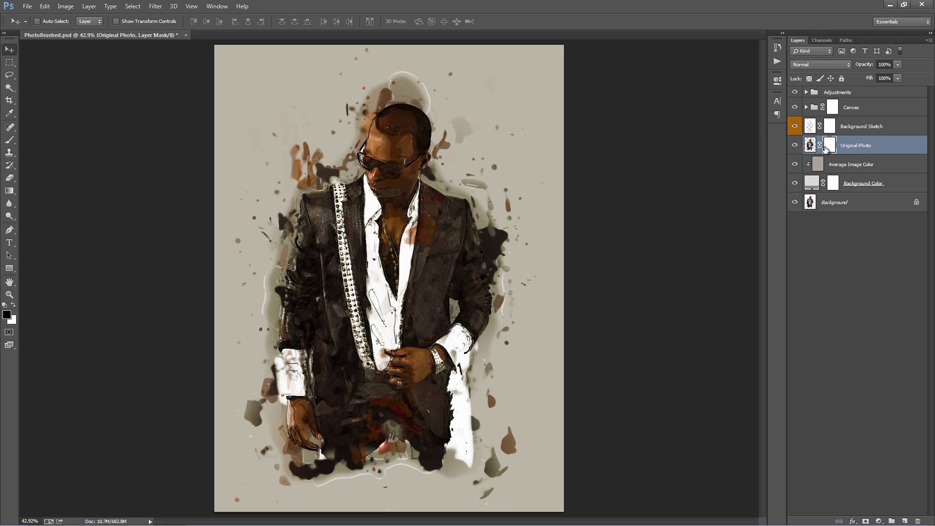
left_click_drag(826, 148, 827, 151)
key("ctrl+k")
left_click(667, 99)
key("ctrl+i")
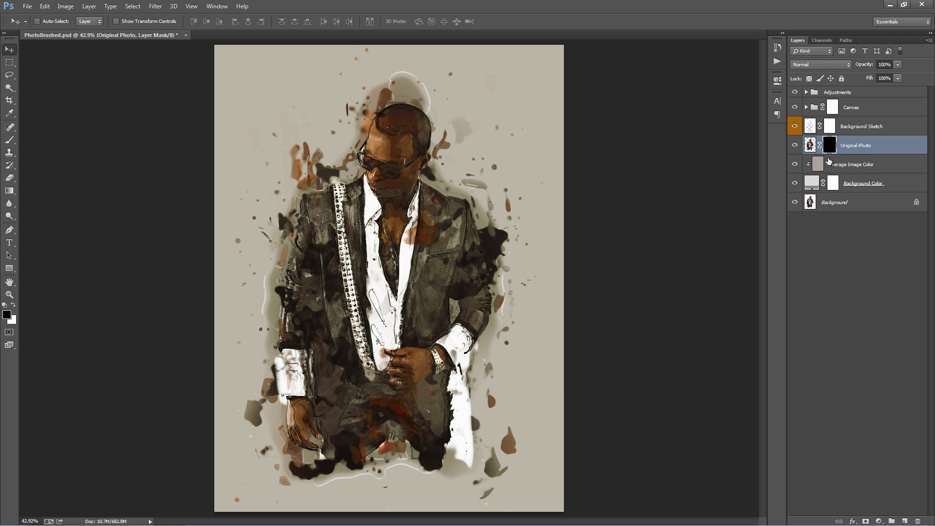
left_click_drag(830, 149, 832, 114)
left_click(833, 112)
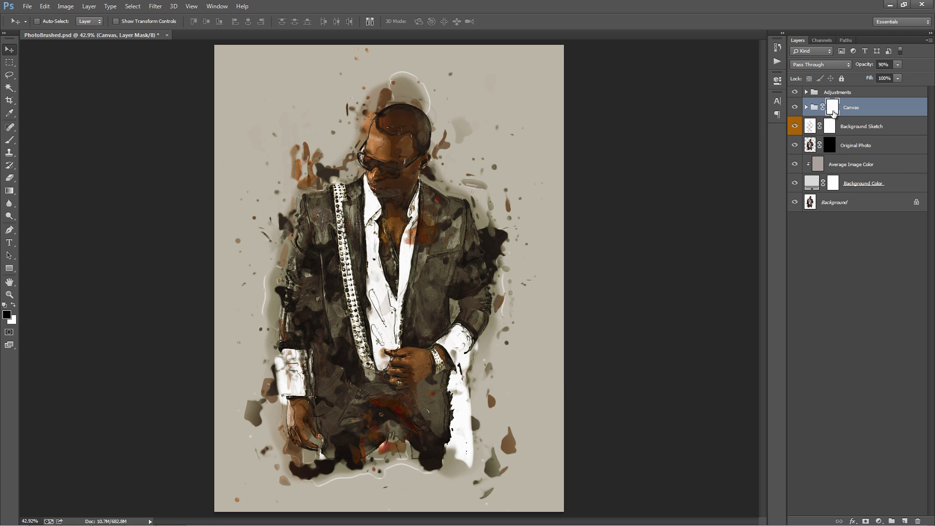
Brush over the man's face on the Canvas group mask to hide the painted effect
key("b")
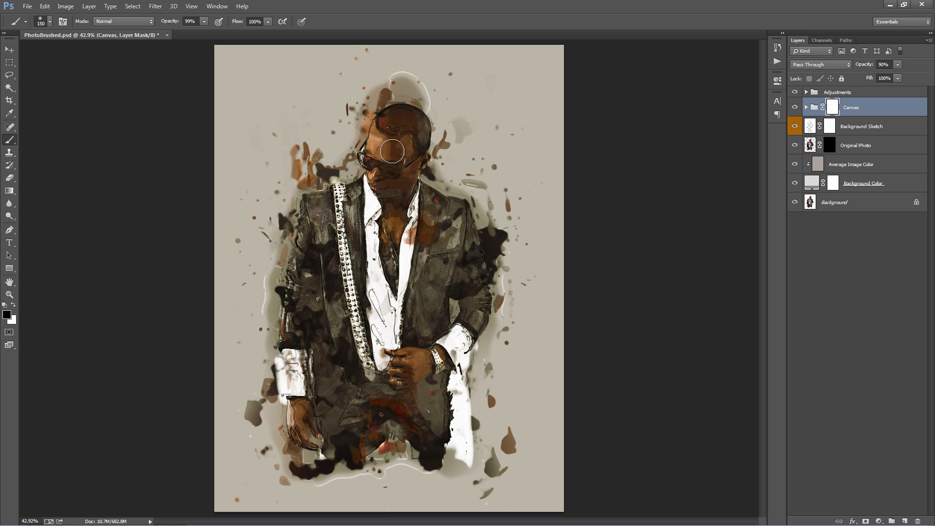
left_click(847, 126)
left_click(836, 108)
mouse_move(384, 171)
left_mouse_down()
mouse_move(399, 131)
mouse_move(382, 201)
mouse_move(381, 134)
mouse_move(368, 187)
mouse_move(420, 121)
mouse_move(389, 228)
mouse_move(403, 212)
mouse_move(400, 269)
mouse_move(391, 230)
mouse_move(394, 269)
mouse_move(397, 119)
left_mouse_up()
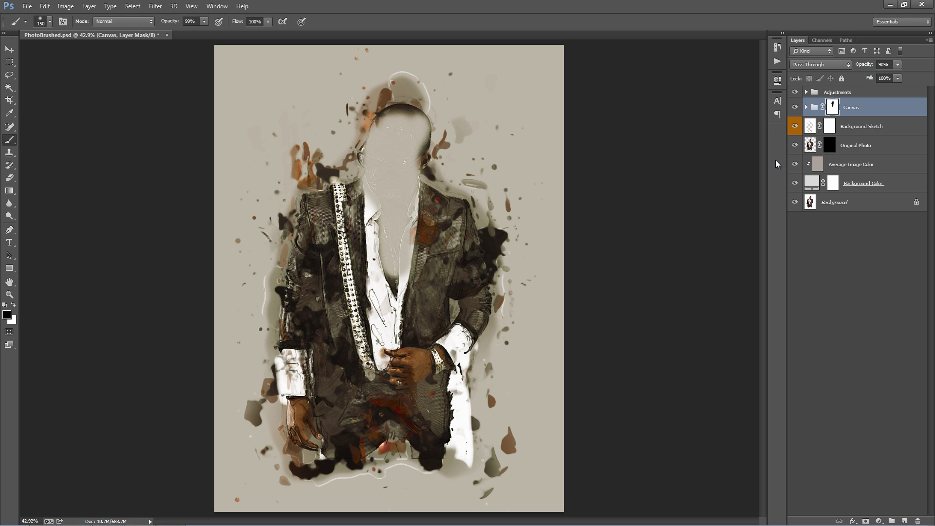
Paint white on the Original Photo mask to reveal the real head and face
left_click(830, 147)
key("x")
mouse_move(391, 129)
left_mouse_down()
mouse_move(388, 187)
mouse_move(385, 129)
mouse_move(376, 187)
mouse_move(375, 108)
mouse_move(384, 192)
mouse_move(411, 117)
mouse_move(407, 201)
mouse_move(415, 131)
mouse_move(365, 154)
mouse_move(402, 160)
mouse_move(392, 262)
mouse_move(390, 204)
mouse_move(396, 290)
mouse_move(404, 178)
mouse_move(395, 262)
mouse_move(379, 149)
mouse_move(386, 120)
mouse_move(365, 171)
left_mouse_up()
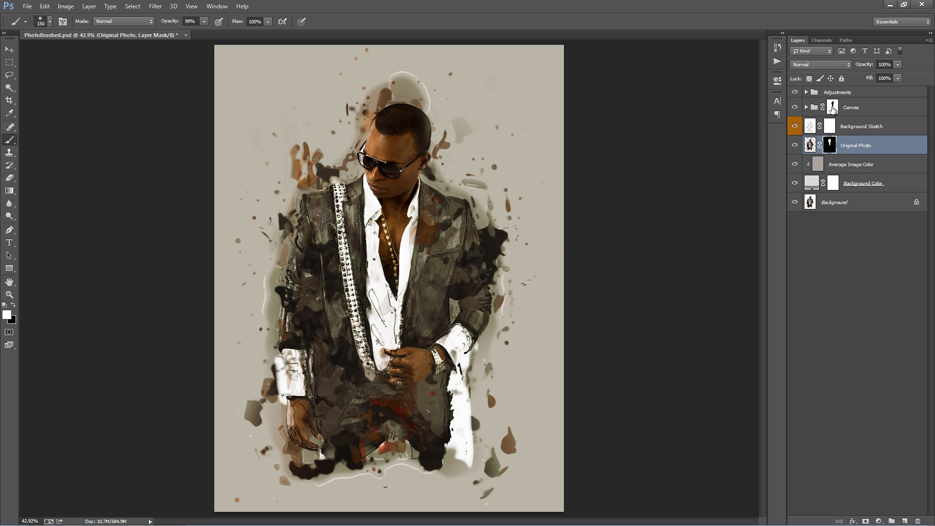
Disable the Canvas group mask and hide the Average Image Color layer
left_click(832, 109, "shift")
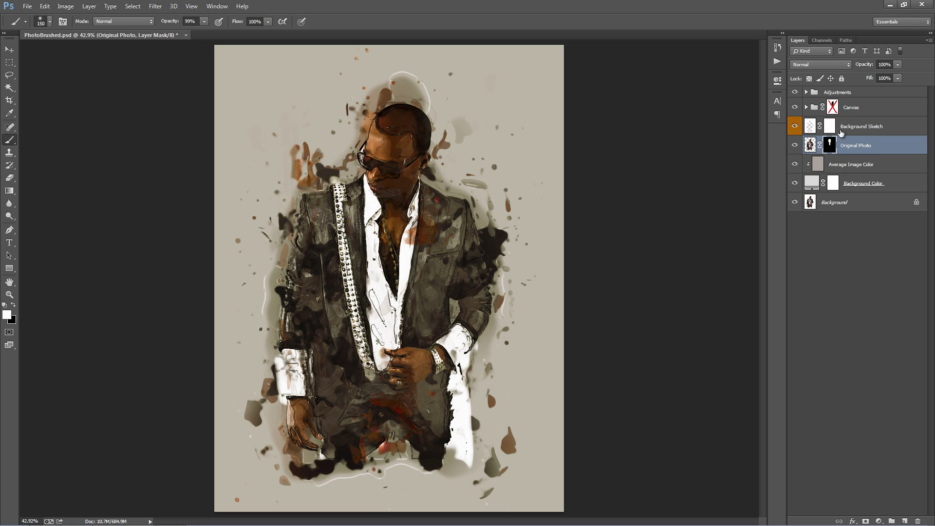
left_click(857, 165)
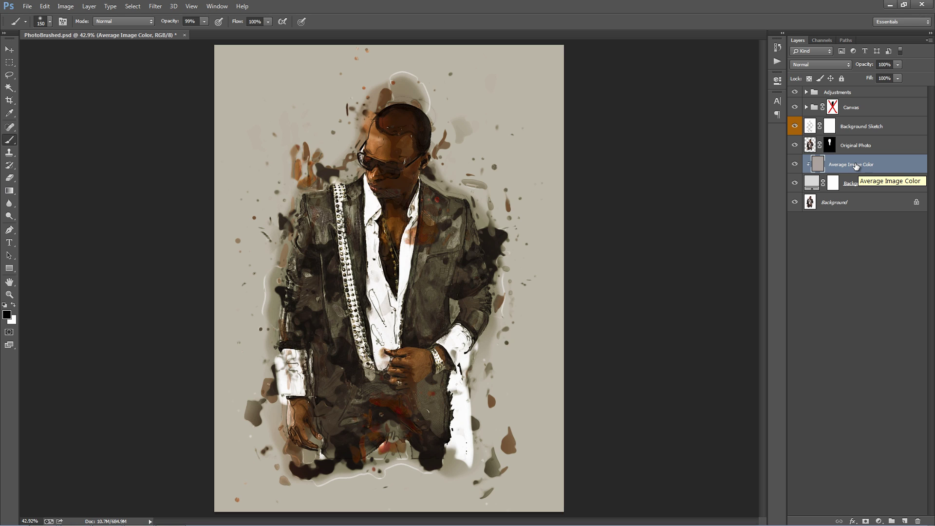
key("v")
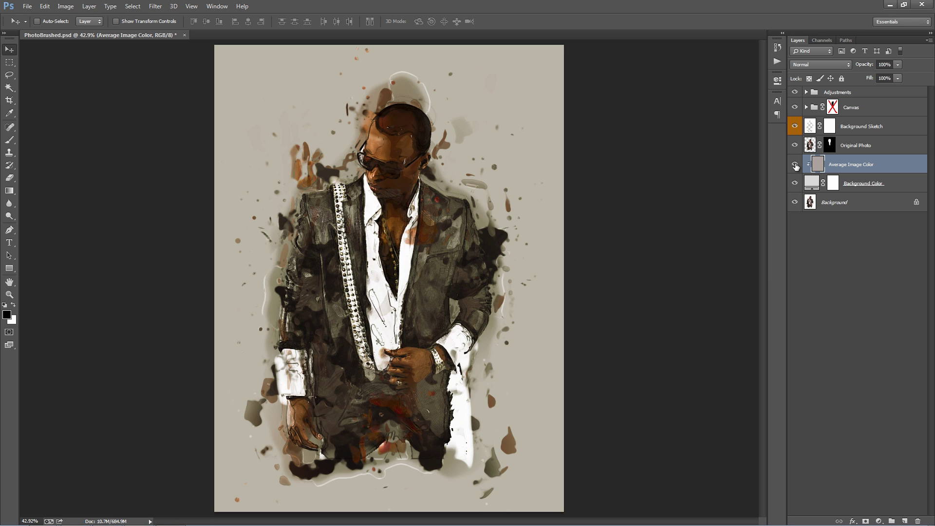
left_click(795, 165)
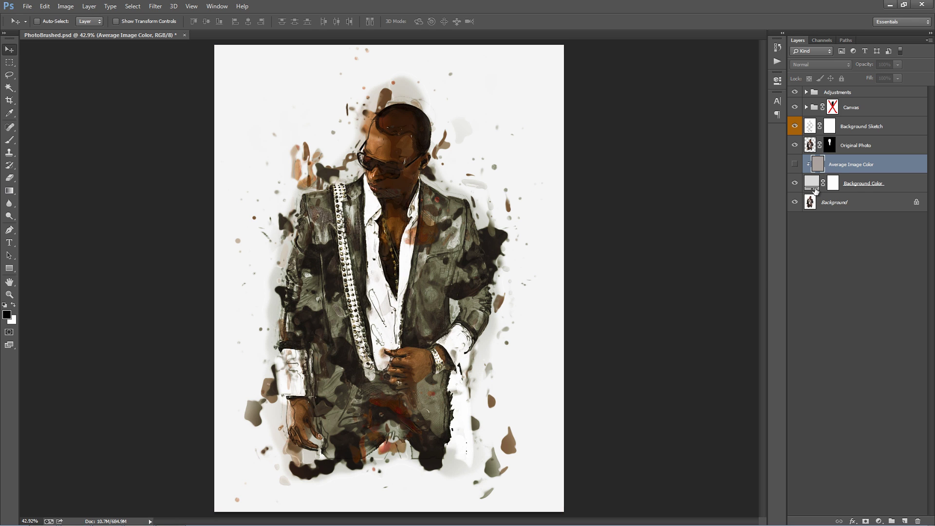
Recolour the Background Color fill layer to tan bda491
left_click(815, 187)
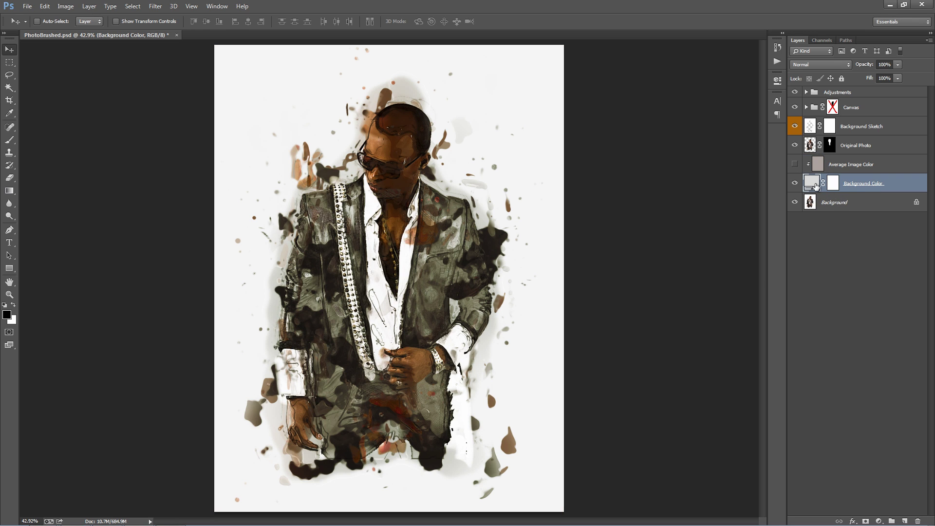
double_click(815, 186)
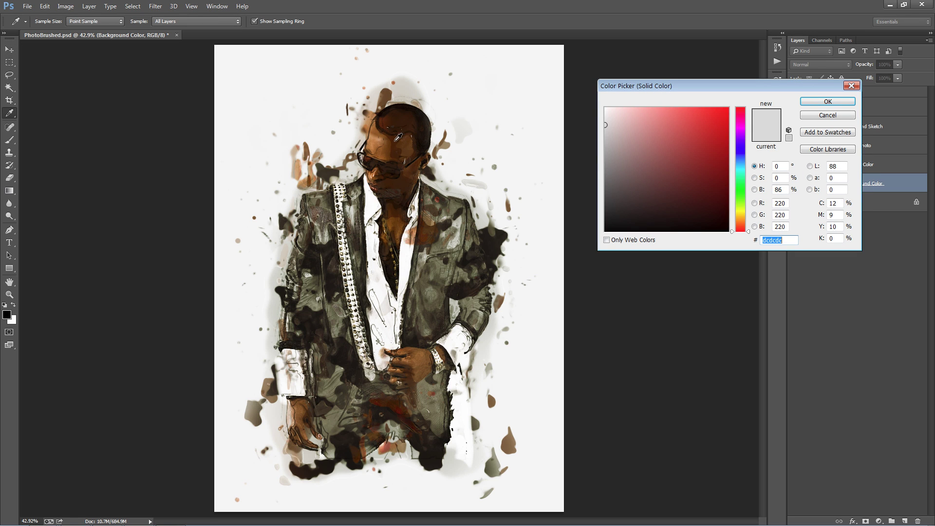
left_click(407, 140)
mouse_move(631, 149)
left_mouse_down()
mouse_move(637, 141)
mouse_move(638, 154)
mouse_move(632, 140)
left_mouse_up()
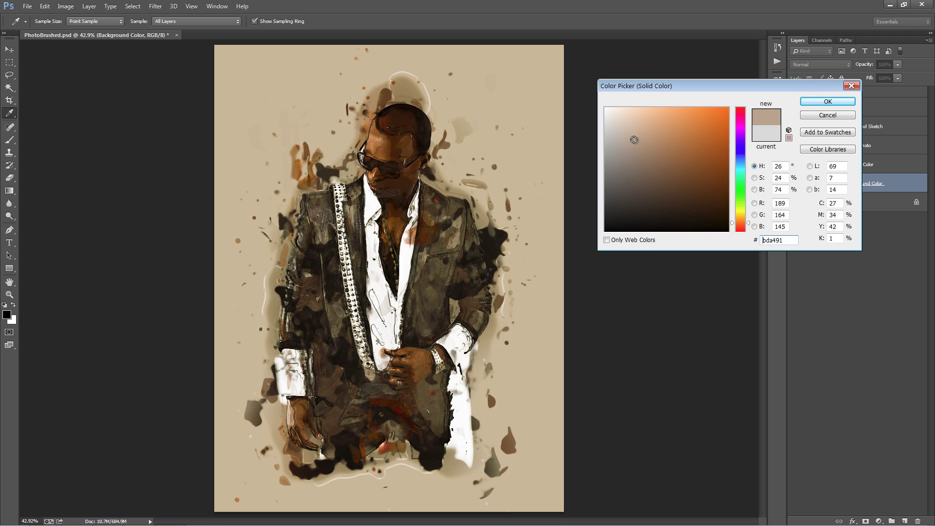
left_click(827, 103)
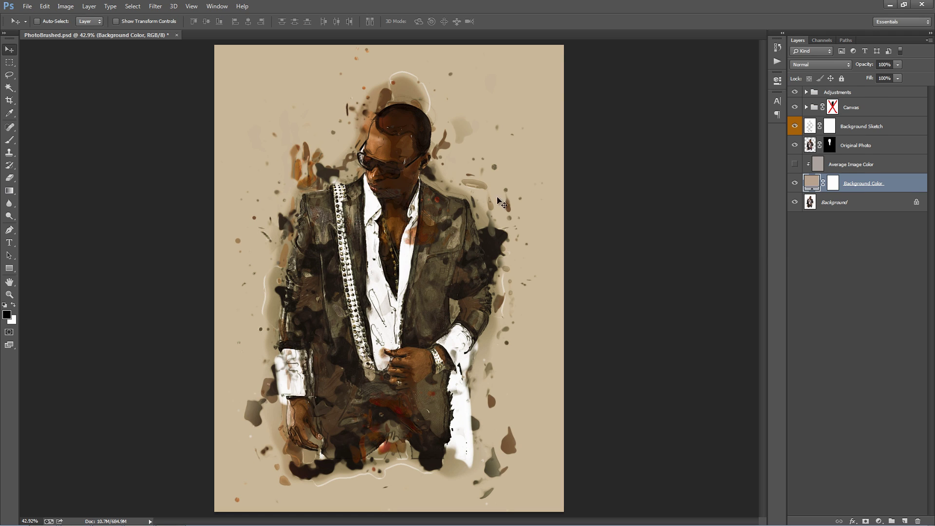
Hide the Background Color and Background layers so the artwork sits on transparency
left_click(795, 184)
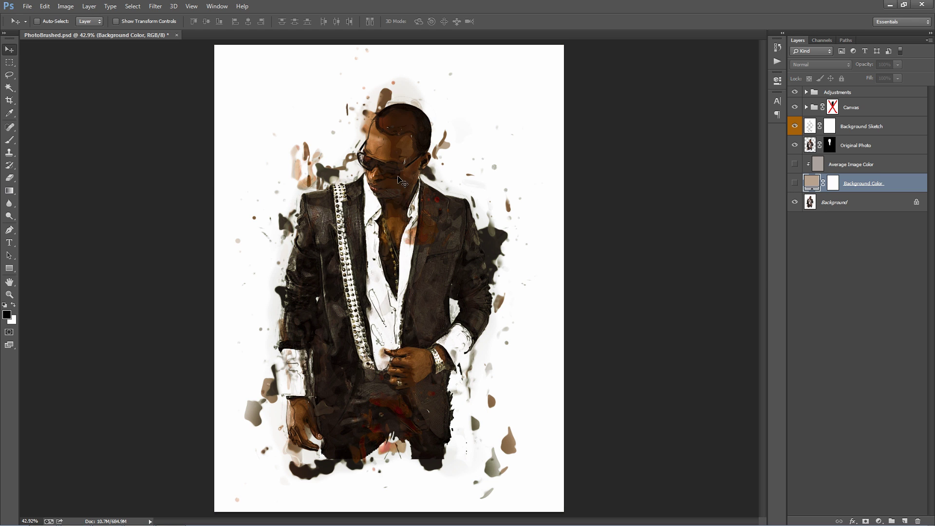
left_click(869, 203)
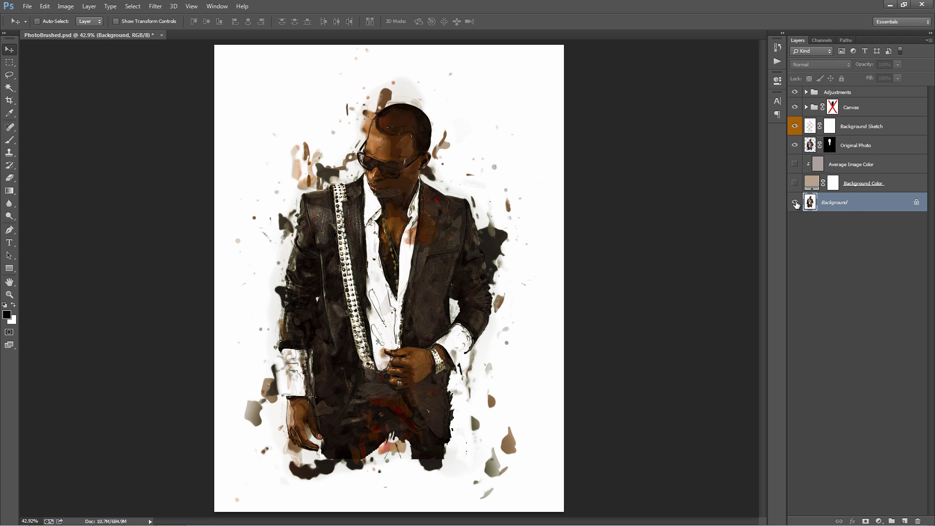
left_click(795, 203)
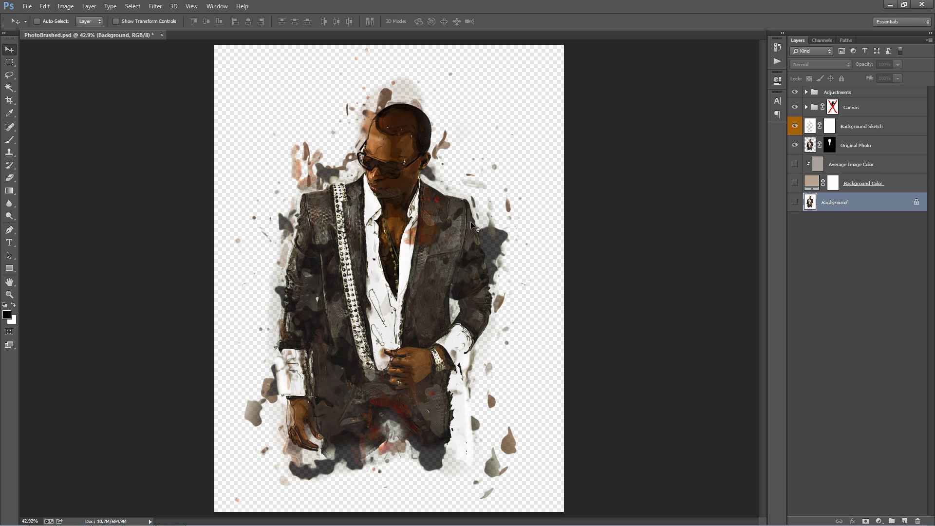
Place Background.jpg as an embedded city image and scale it to cover the canvas
left_click(29, 7)
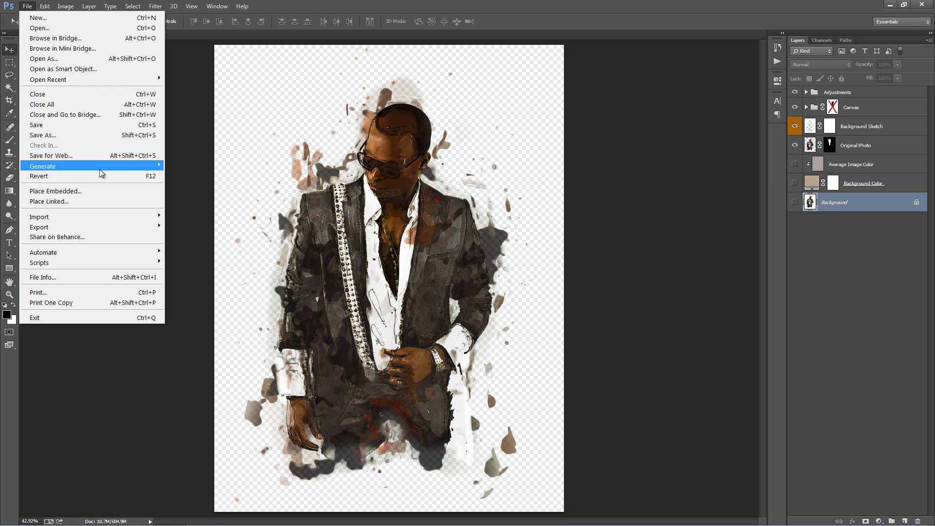
left_click(100, 191)
double_click(245, 158)
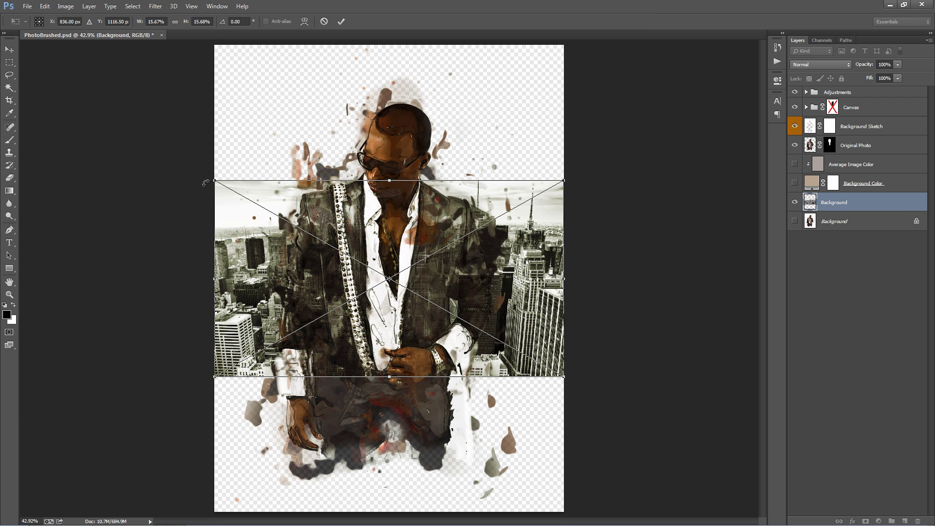
key("ctrl+minus")
key("ctrl+minus")
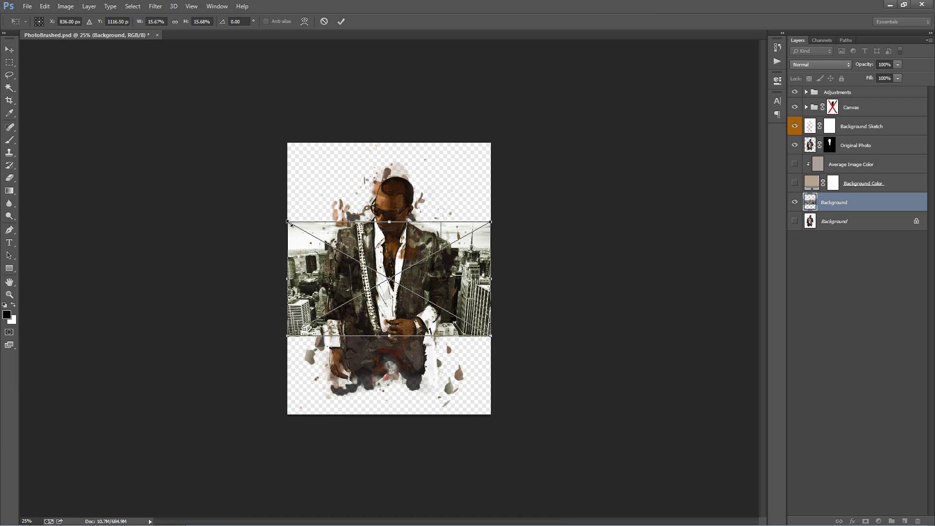
left_click_drag(288, 222, 167, 117)
key("Return")
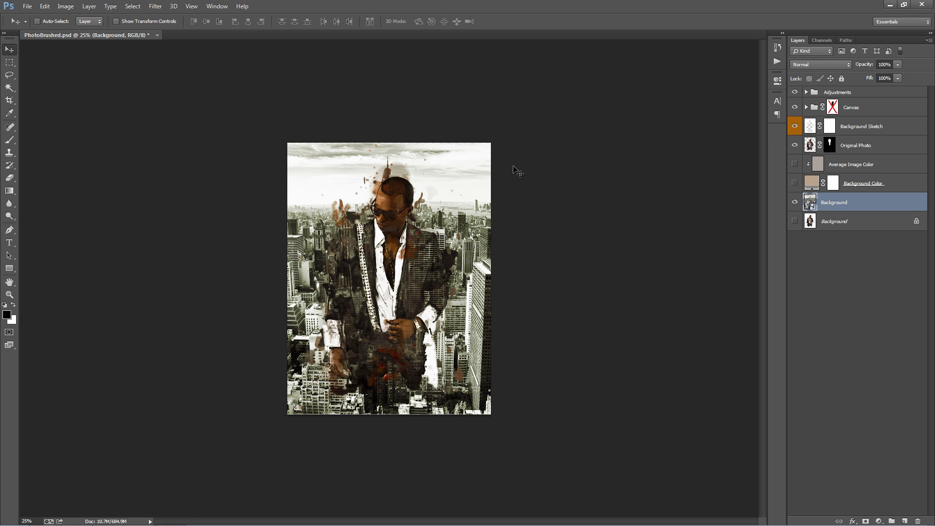
Delete the city image and show the Background and Background Color layers again
key("Delete")
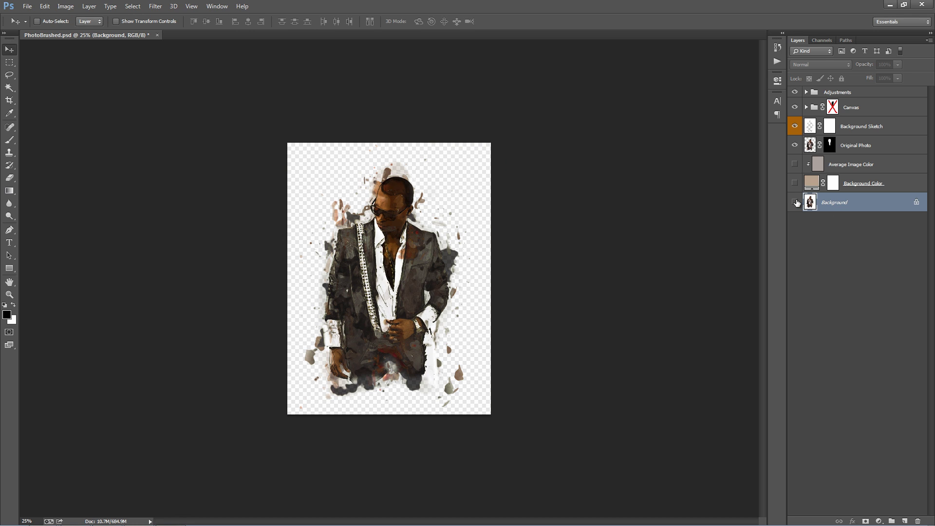
left_click(796, 202)
left_click(794, 184)
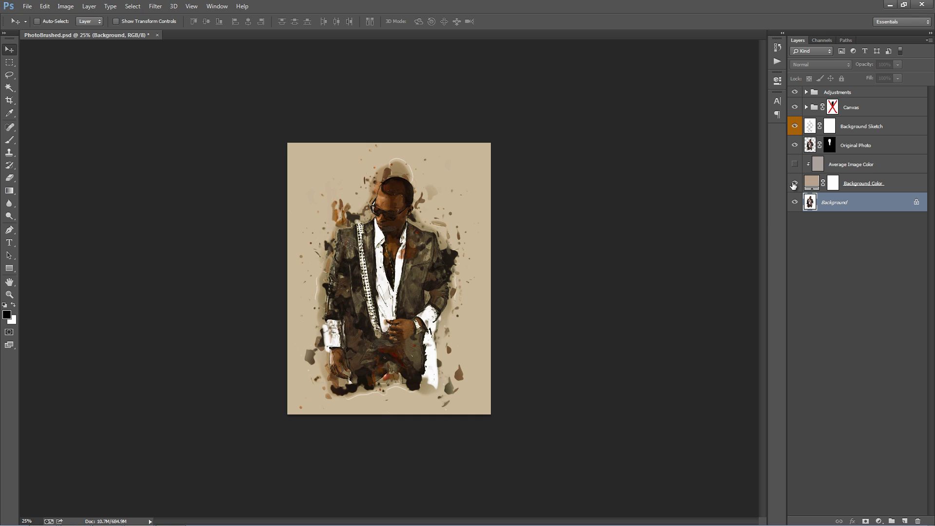
Show Average Image Color, fit the image, and expand Canvas to its Sketch Overlay, Add Details and Paint Layers
left_click(794, 164)
key("ctrl+0")
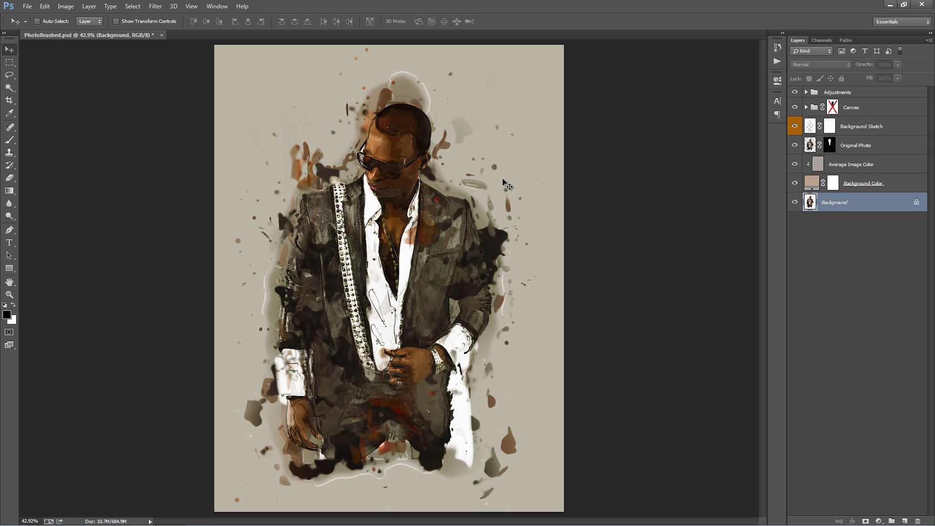
left_click(806, 107)
left_click(879, 126)
left_click(878, 146)
left_click(879, 164)
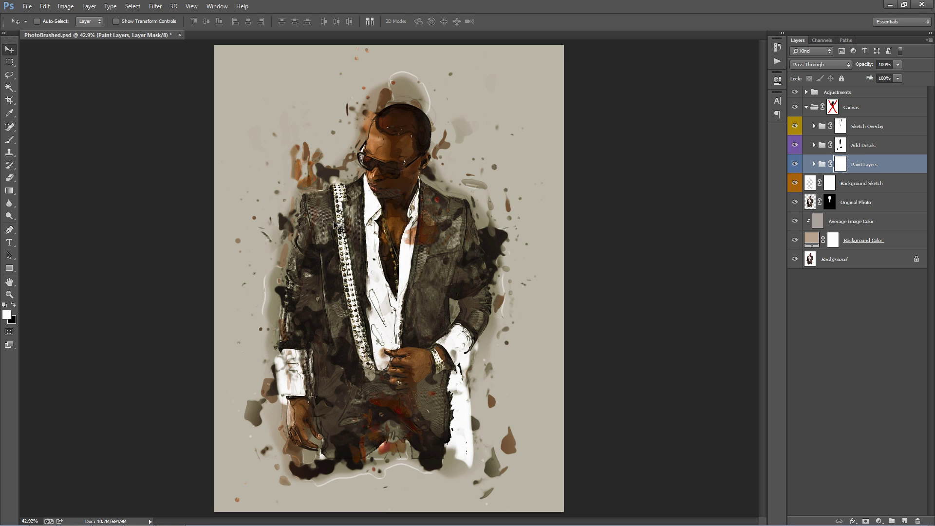
left_click(872, 102)
Add a new top layer and stamp a black splatter beside the head with a large splatter brush
left_click(870, 94)
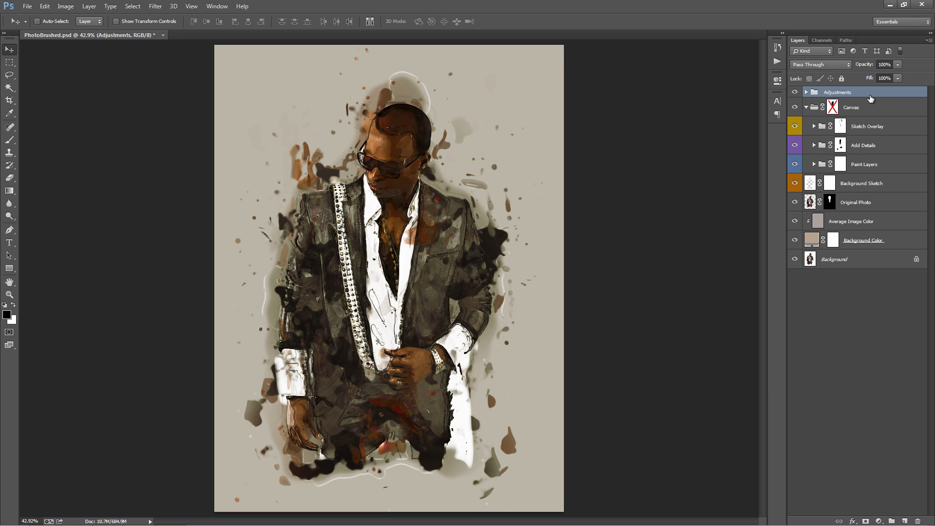
key("ctrl+shift+n")
key("Return")
key("b")
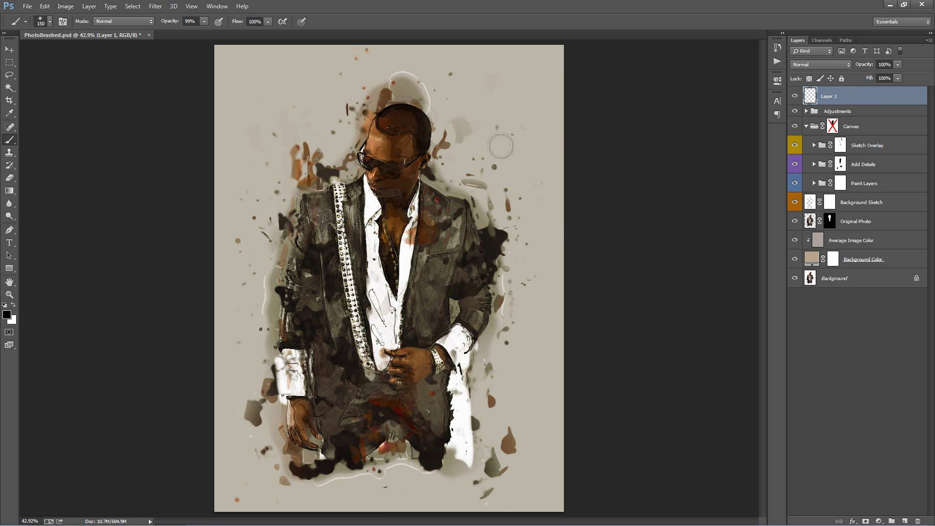
right_click(360, 152)
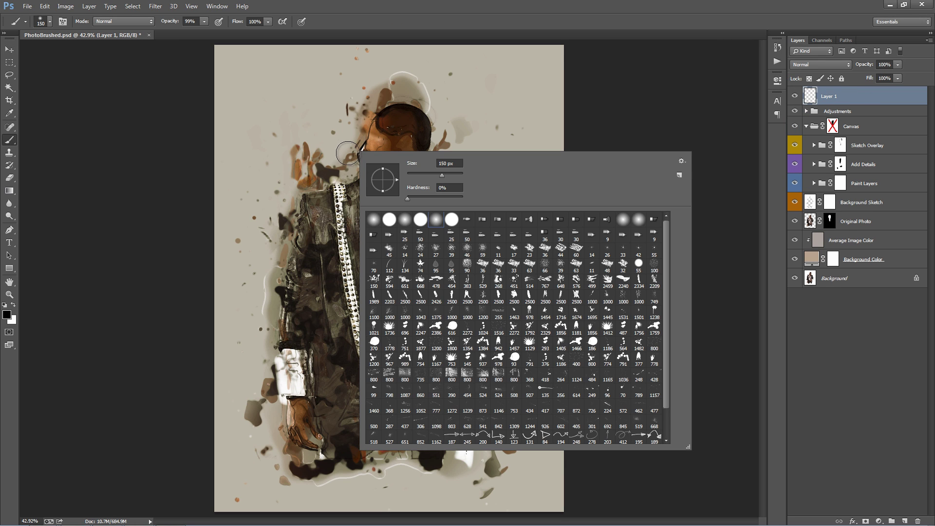
scroll(491, 279, "down", 2)
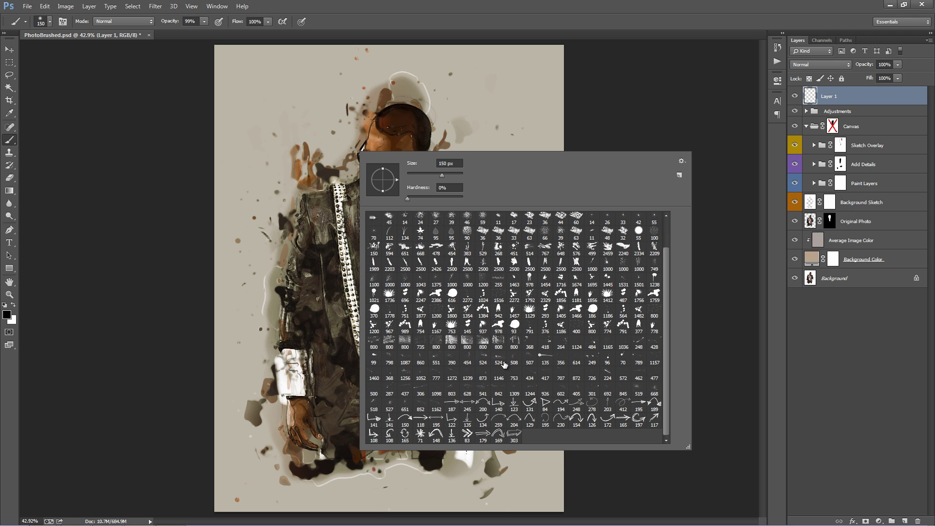
double_click(405, 376)
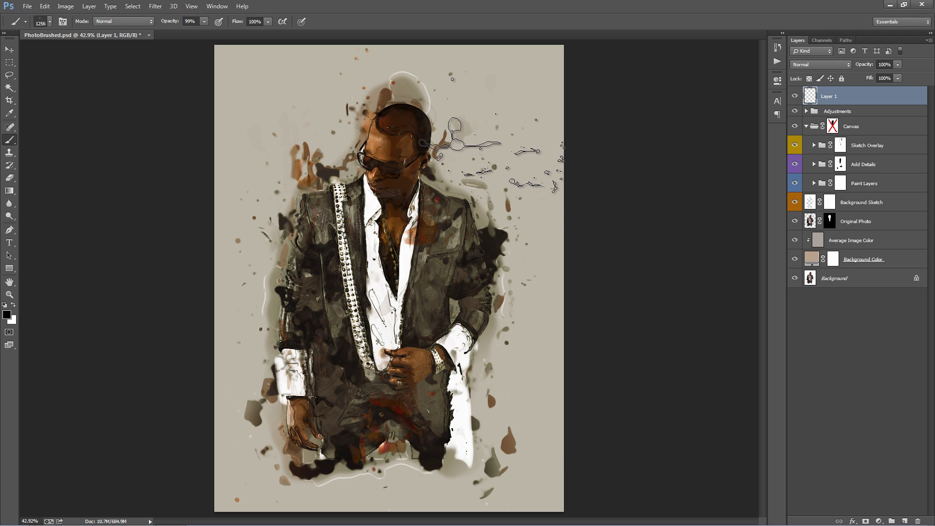
key("i")
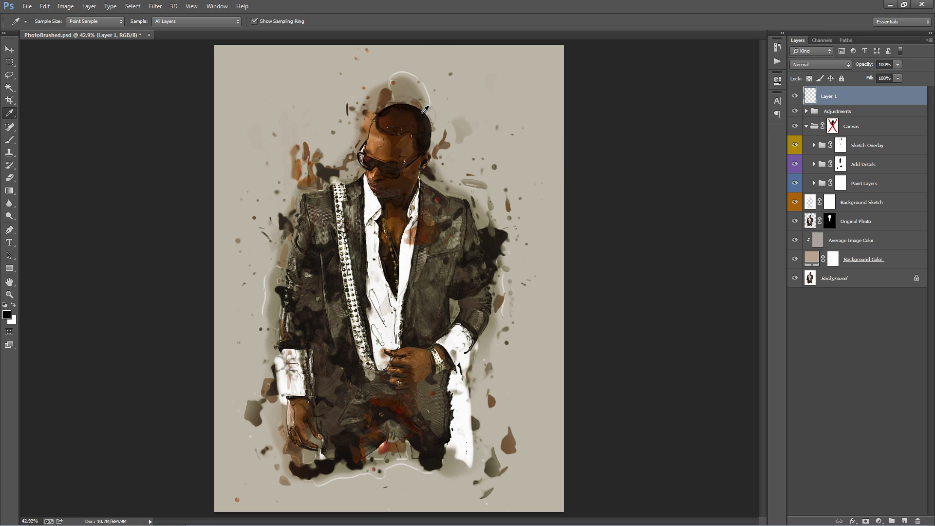
key("b")
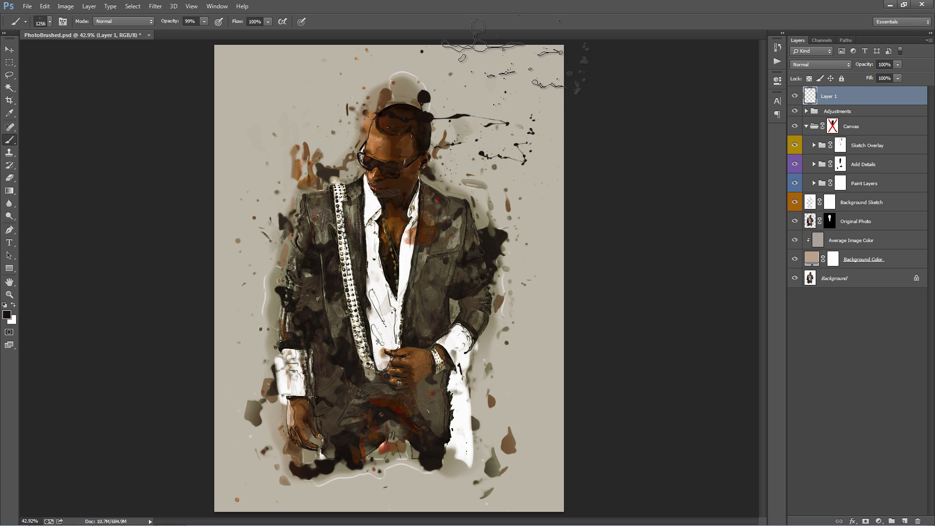
left_click(461, 107)
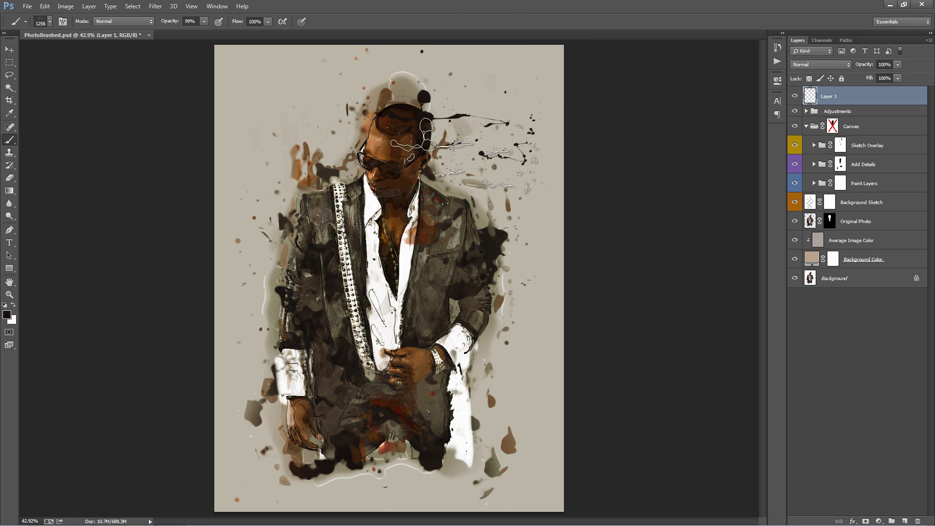
Paint dark drips down the lower jacket with an 800 px drip brush in a sampled colour
right_click(415, 209)
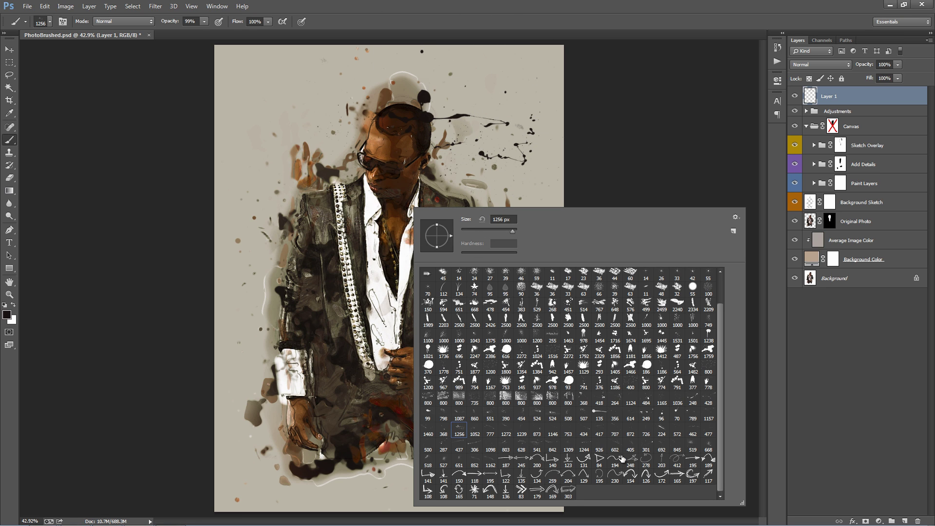
double_click(571, 399)
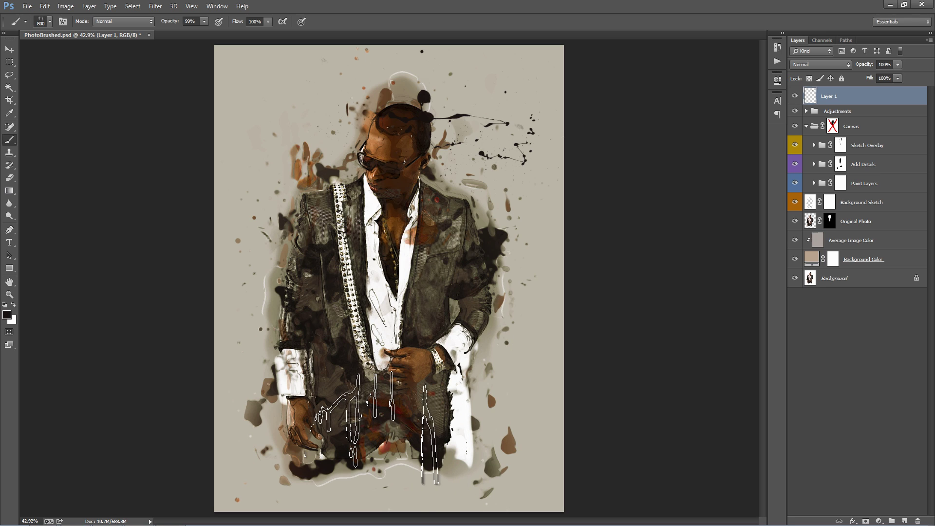
key("i")
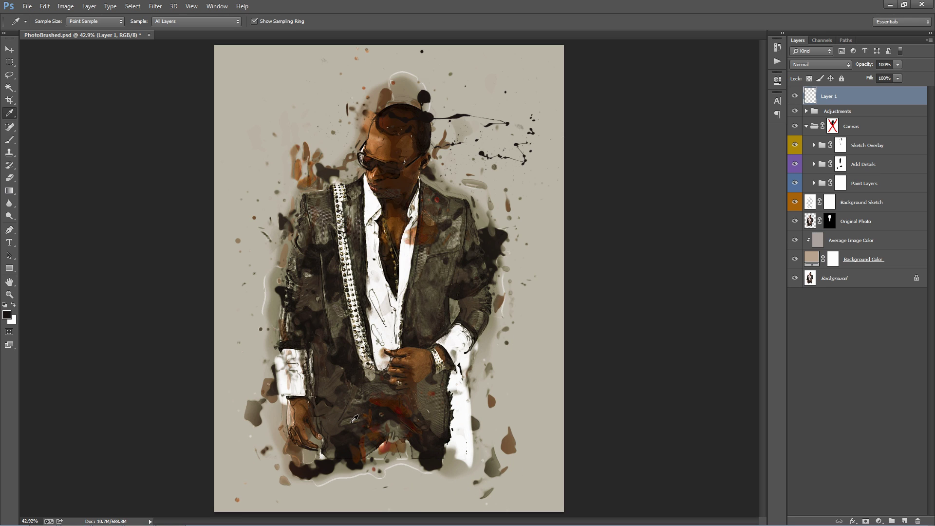
left_click(334, 419)
key("b")
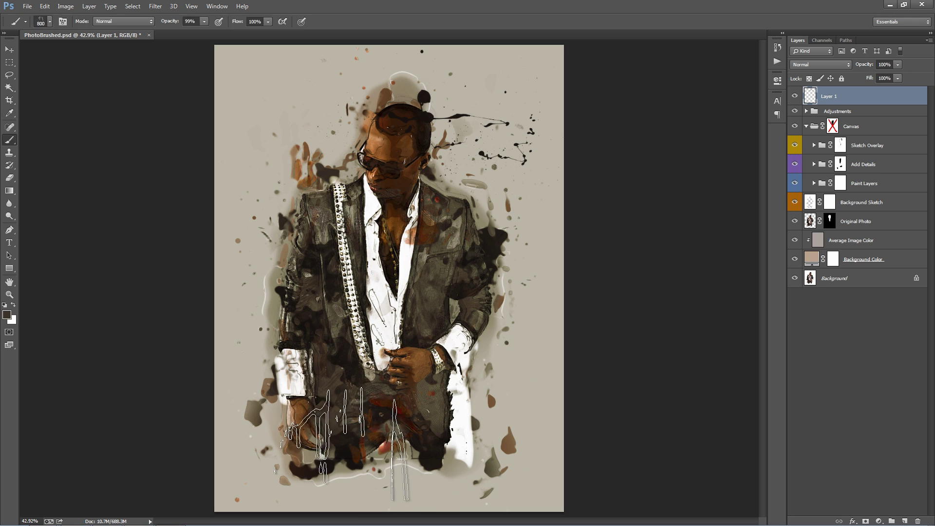
left_click(337, 422)
key("v")
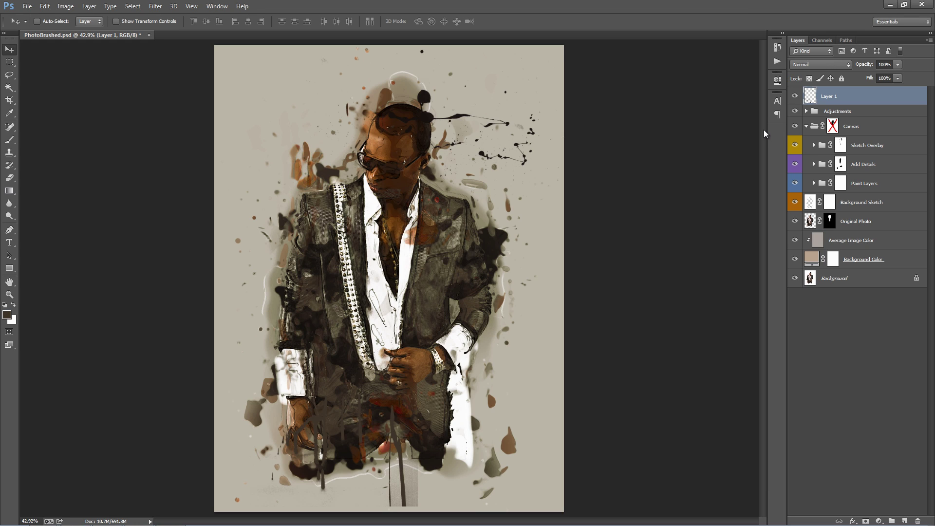
Create a new layer and type 'Canvas' in white ffffff script text near the top-left
left_click(873, 113)
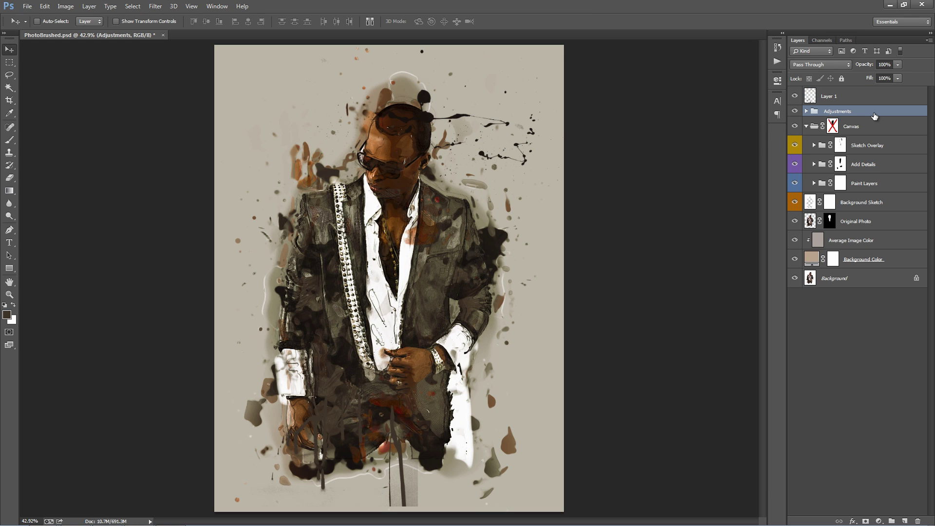
key("t")
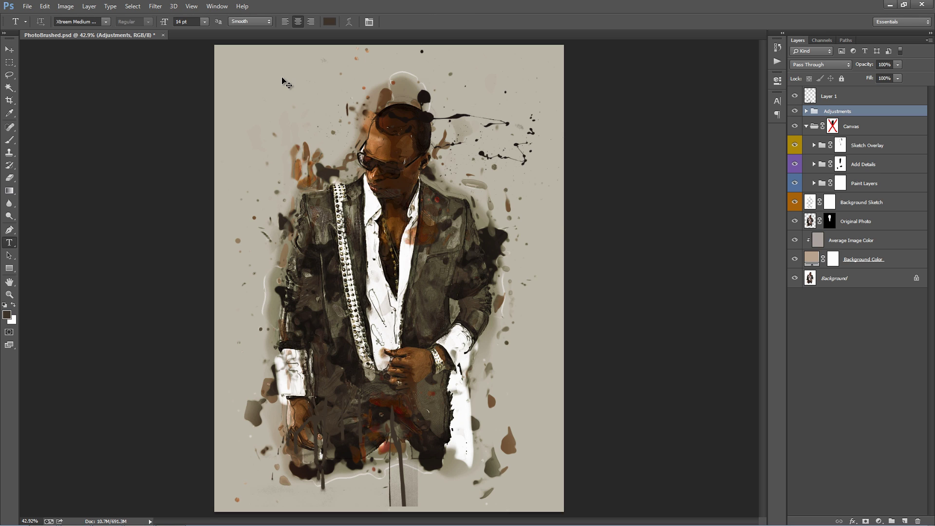
key("ctrl+shift+n")
key("Return")
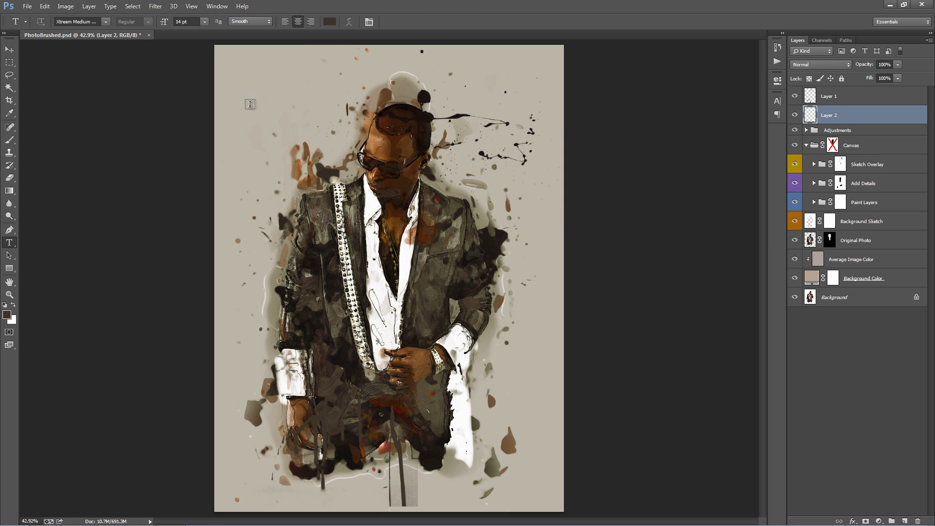
left_click(329, 22)
type("ffffff")
key("Return")
left_click(246, 108)
type("Cam")
key("ctrl+Return")
Enlarge the Canvas text, move it beside the head, and place its layer beneath Original Photo
key("ctrl+t")
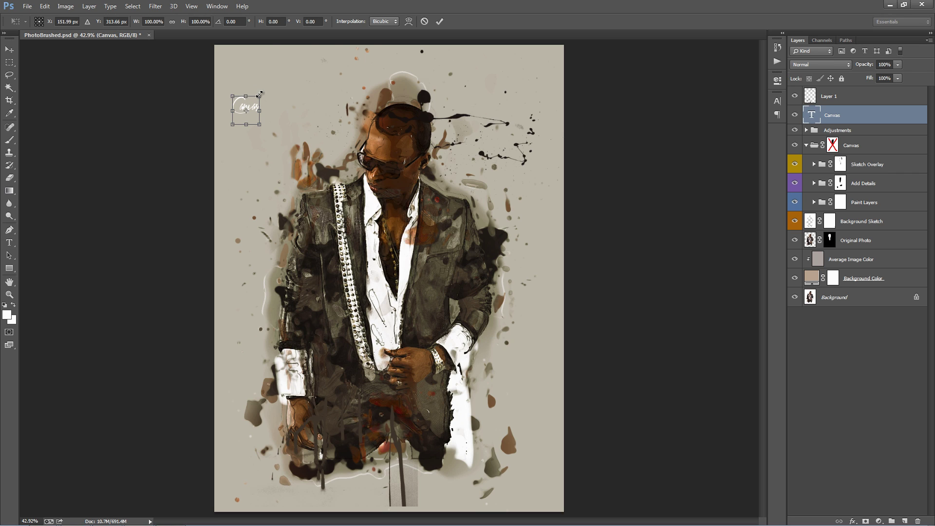
left_click_drag(261, 93, 348, 40)
left_click_drag(347, 125, 355, 154)
key("Return")
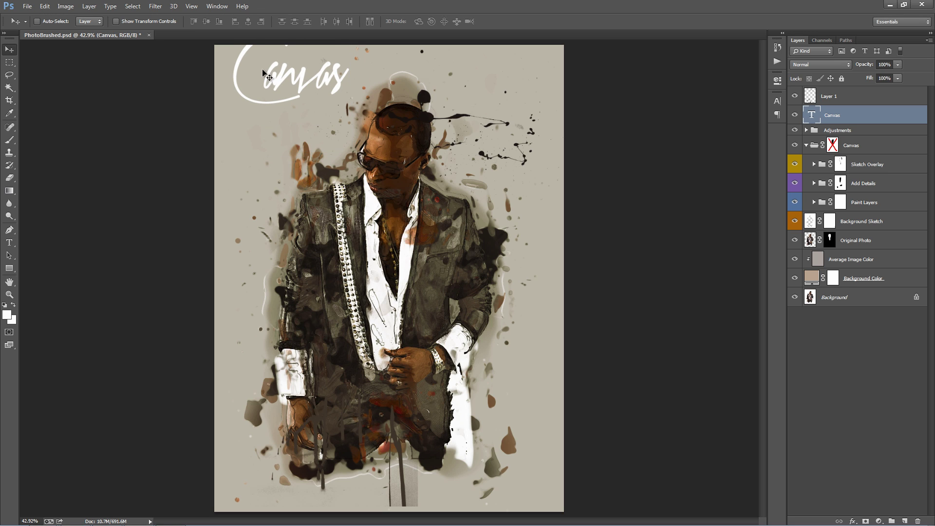
left_click_drag(268, 76, 264, 144)
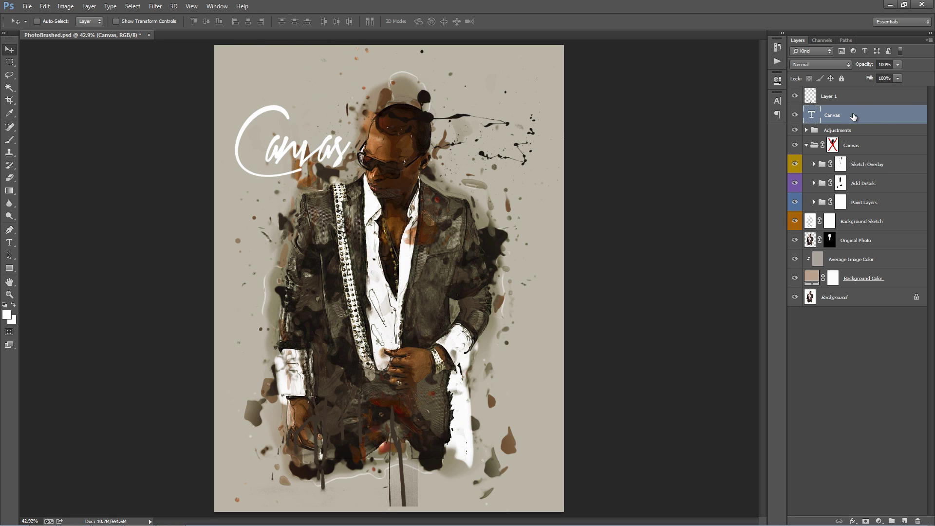
left_click_drag(841, 115, 860, 247)
left_click_drag(392, 110, 585, 150)
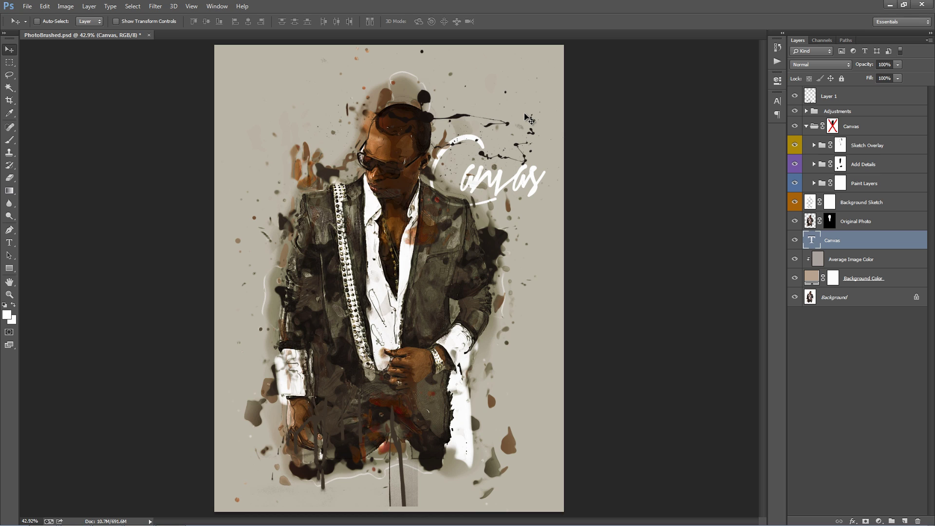
Enable the Canvas group mask, then flatten the image, discarding hidden layers
left_click(832, 127, "shift")
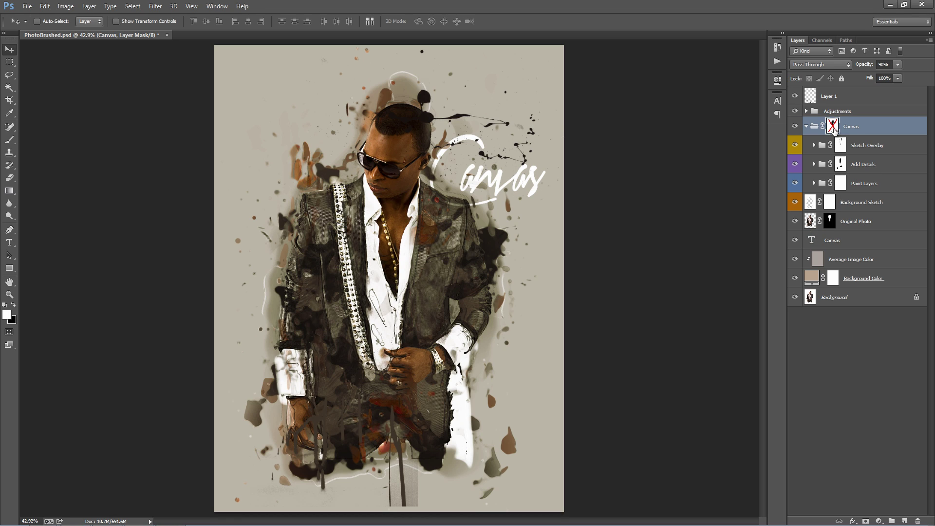
left_click(93, 8)
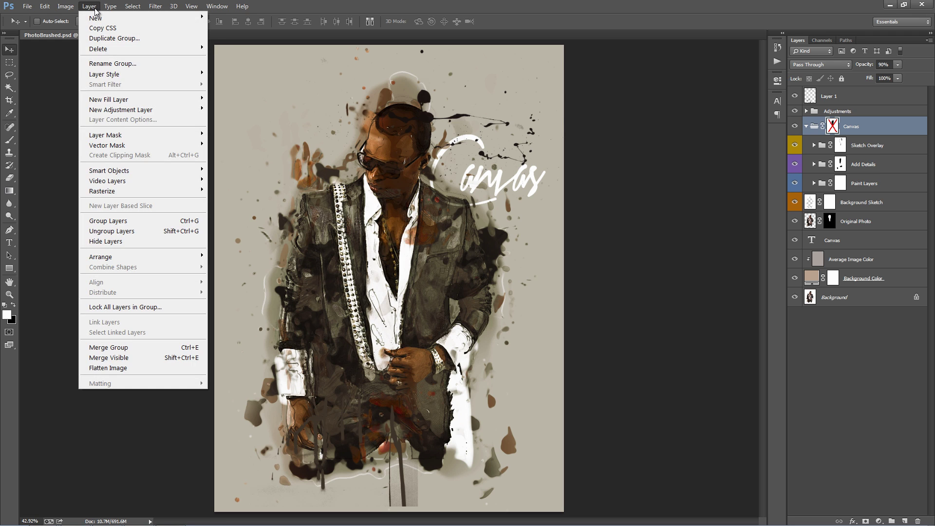
left_click(121, 367)
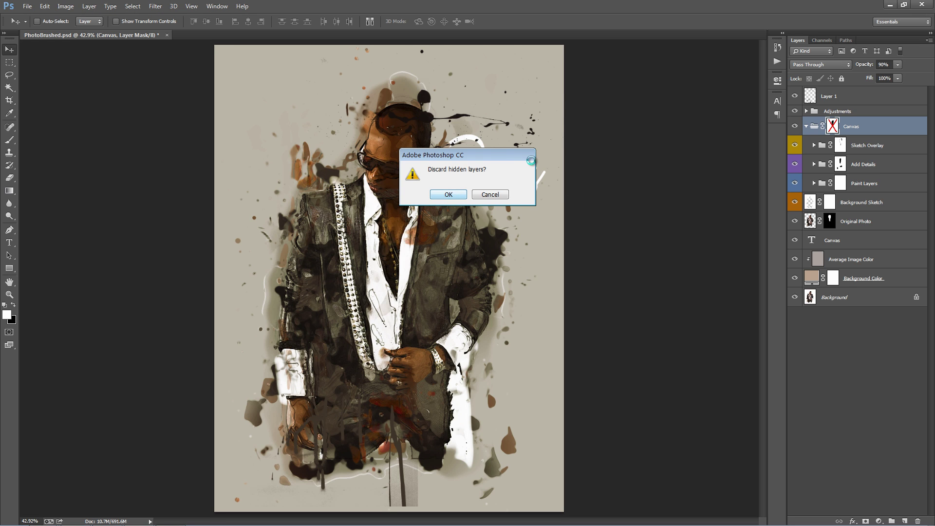
key("Return")
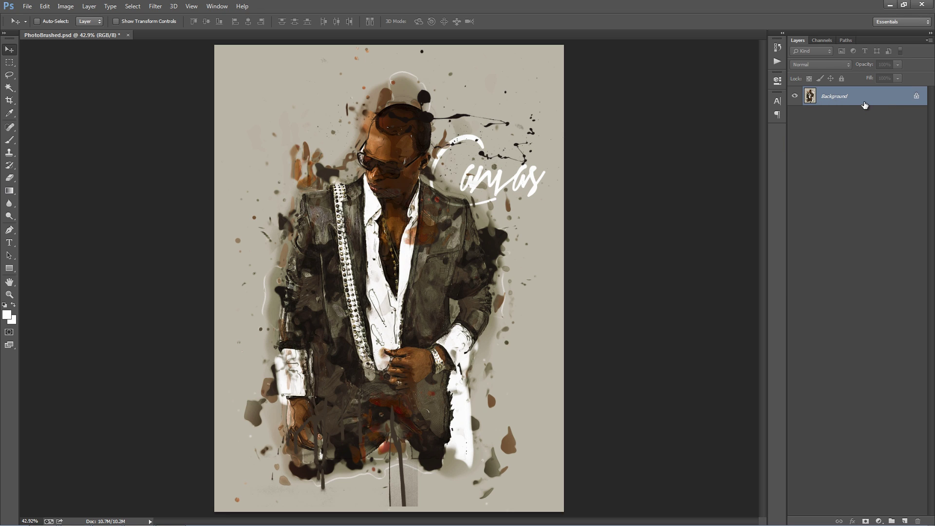
Play the Smile look from the Master Looks action set
left_click(776, 63)
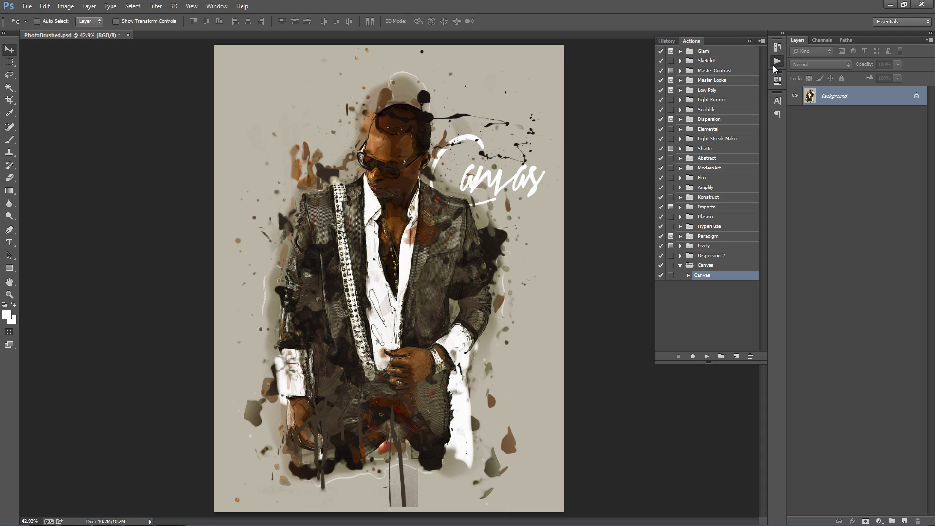
left_click(735, 82)
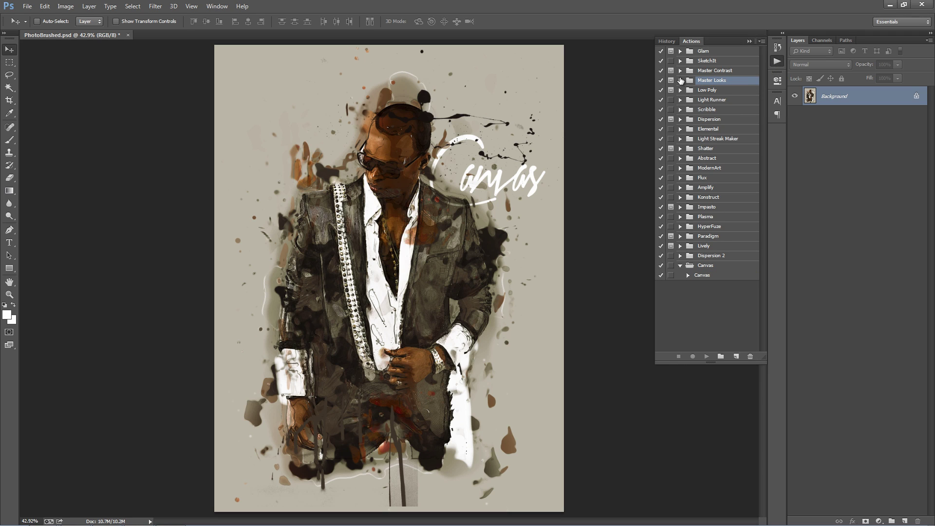
left_click(714, 72, "shift")
left_click(718, 82)
left_click(682, 81)
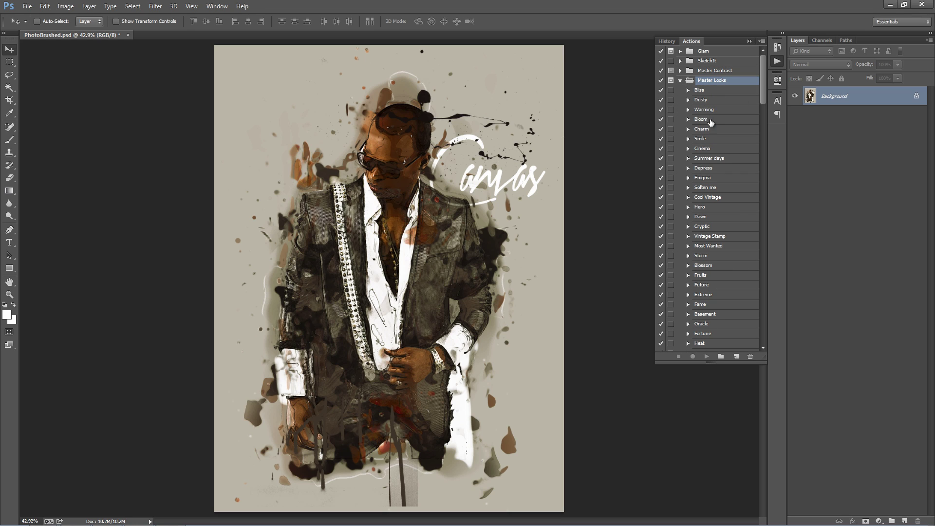
left_click(710, 140)
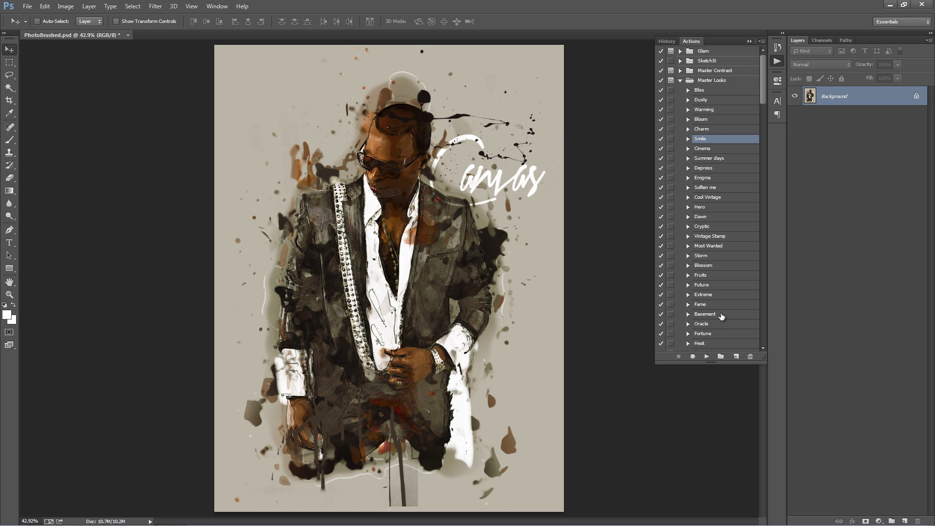
left_click(707, 356)
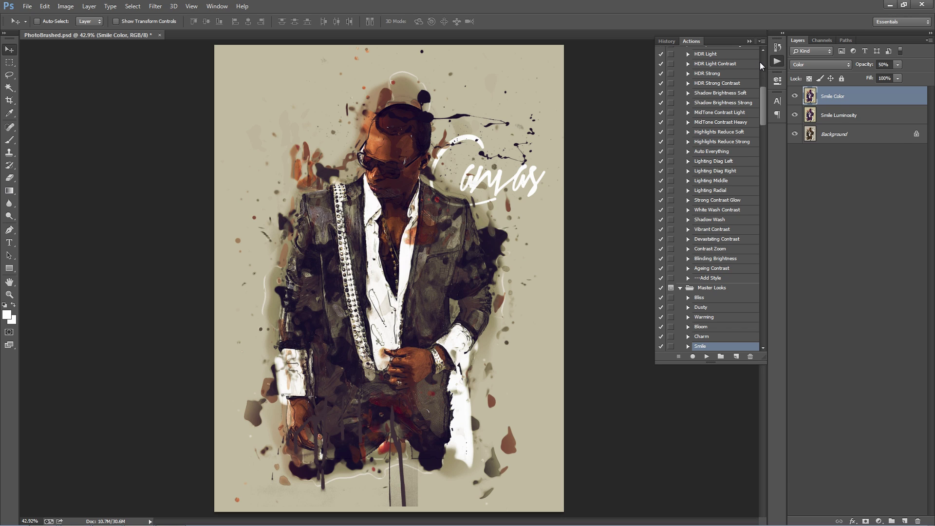
Set the Smile Color layer's opacity to 71%
left_click(871, 115)
left_click(870, 94)
left_click(872, 117)
left_click(870, 98)
left_click(870, 111)
left_click(871, 102)
left_click_drag(866, 68, 211, 77)
left_click_drag(146, 127, 176, 131)
Merge the Smile Color and Luminosity layers into the background
left_click(869, 115)
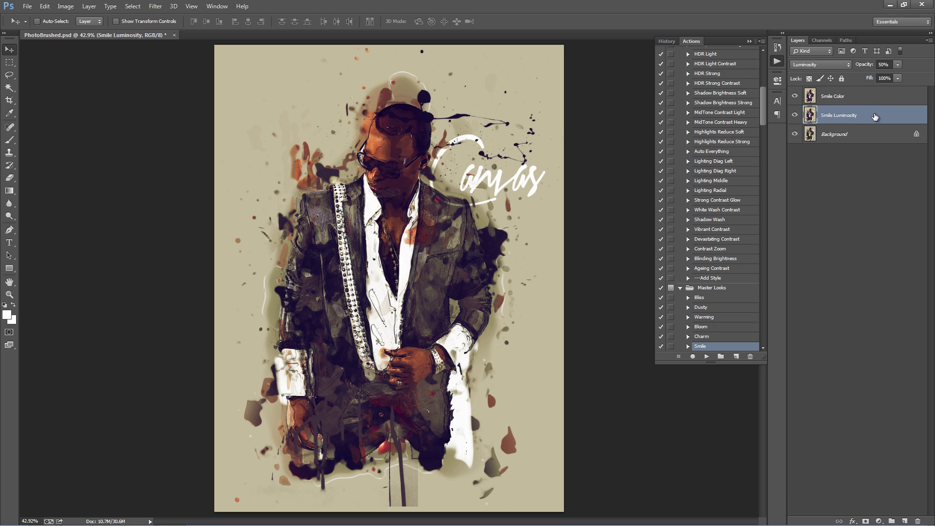
left_click(857, 96)
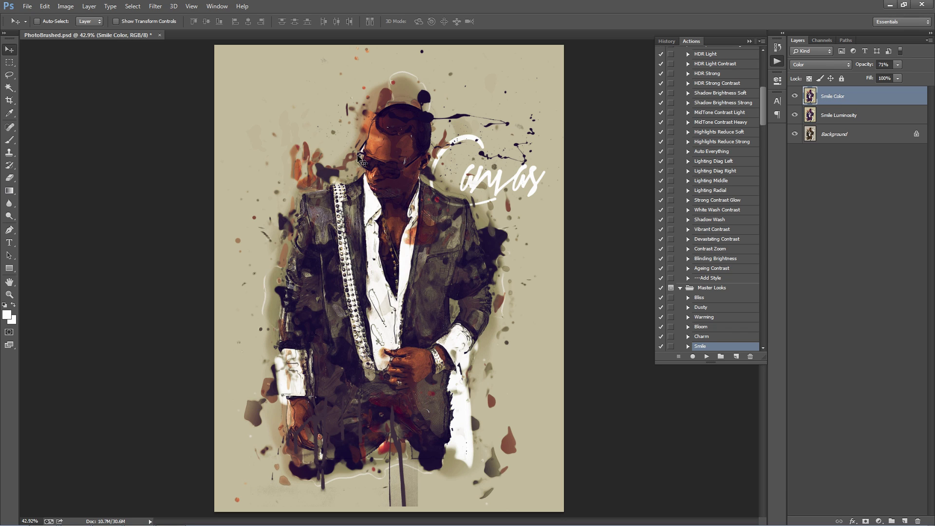
left_click(901, 115)
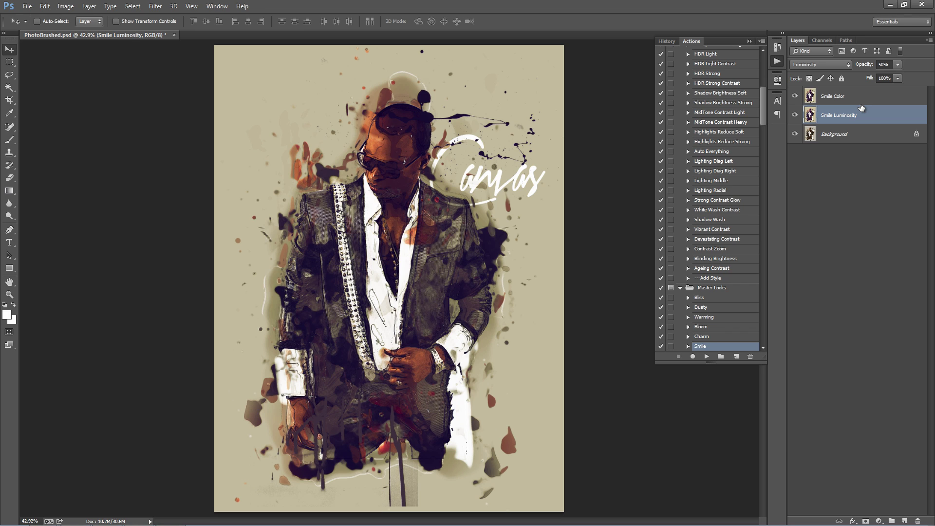
key("ctrl+shift+e")
Play the Master Contrast HDR Light action and set its layer opacity to 49%
left_click_drag(763, 115, 763, 78)
left_click(719, 71)
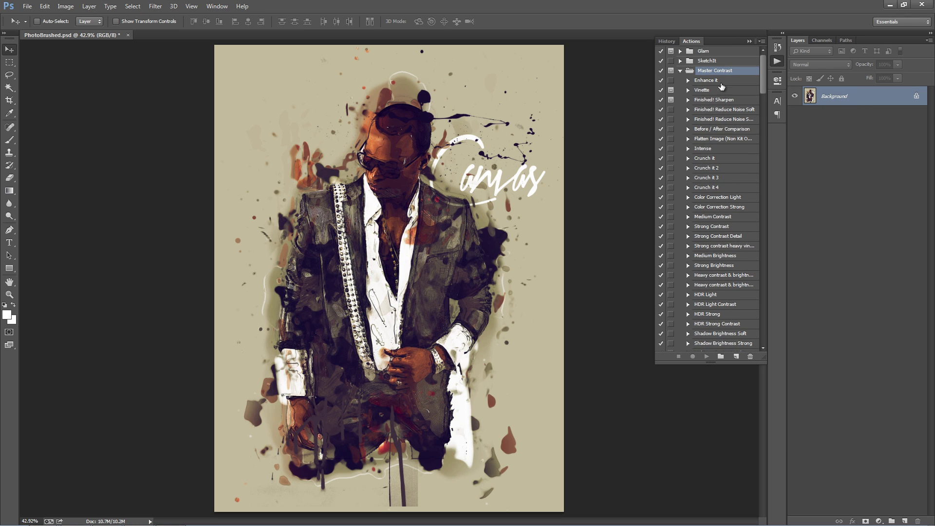
scroll(720, 186, "down", 4)
scroll(717, 193, "down", 1)
left_click(697, 179)
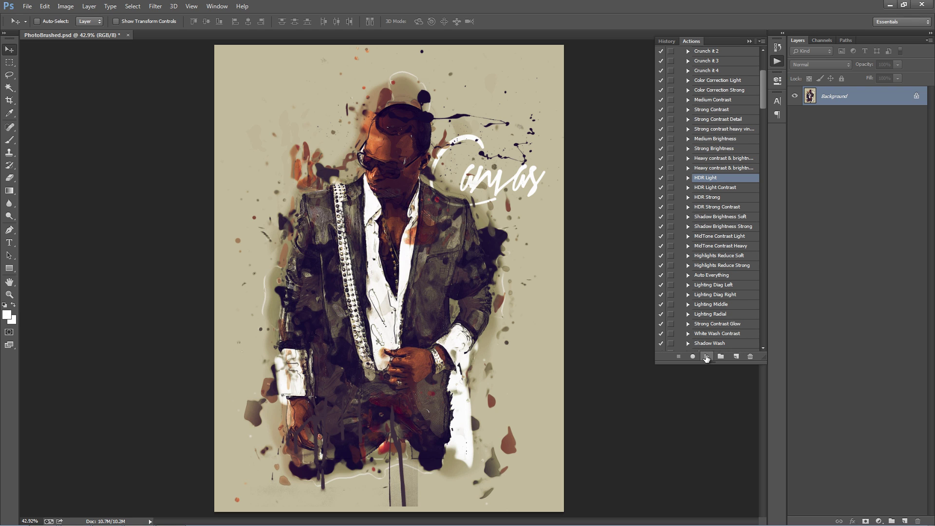
left_click(706, 356)
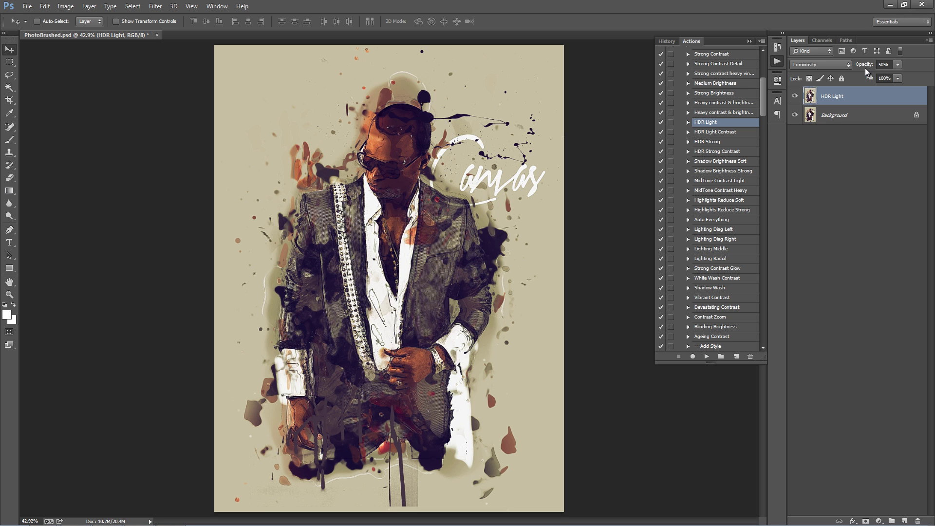
left_click_drag(865, 68, 249, 102)
left_click_drag(255, 102, 256, 103)
Place Photo.jpg as an embedded layer and align it over the artwork
key("alt+f")
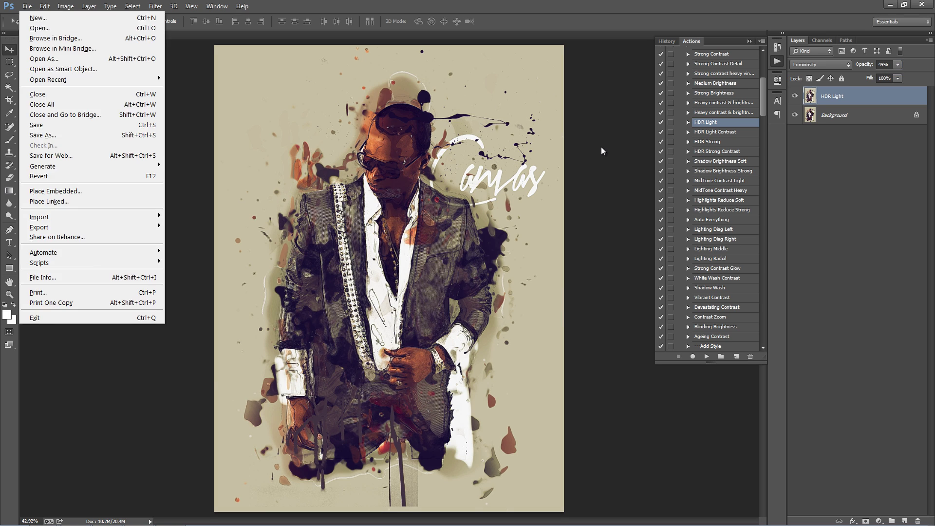
key("l")
left_click(86, 232)
double_click(85, 232)
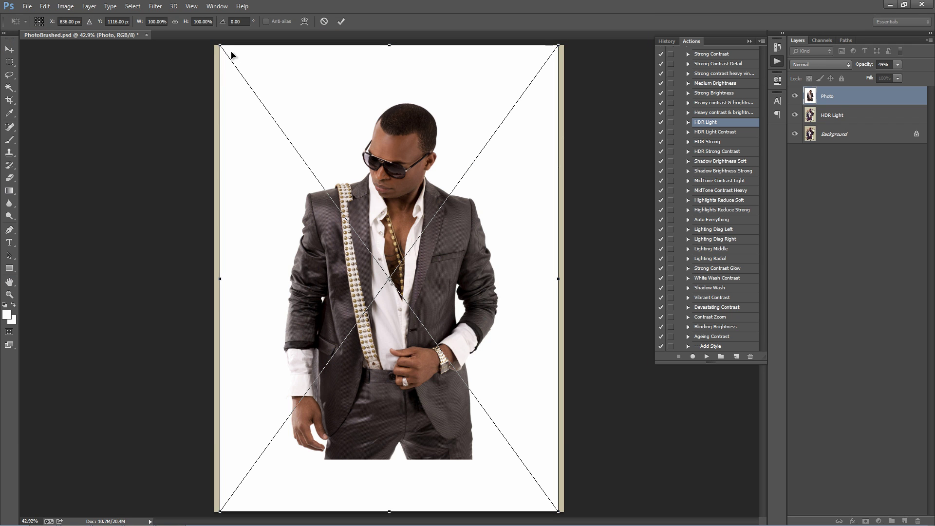
left_click_drag(279, 68, 273, 69)
key("Return")
left_click(442, 130)
key("shift+Right")
key("shift+Right")
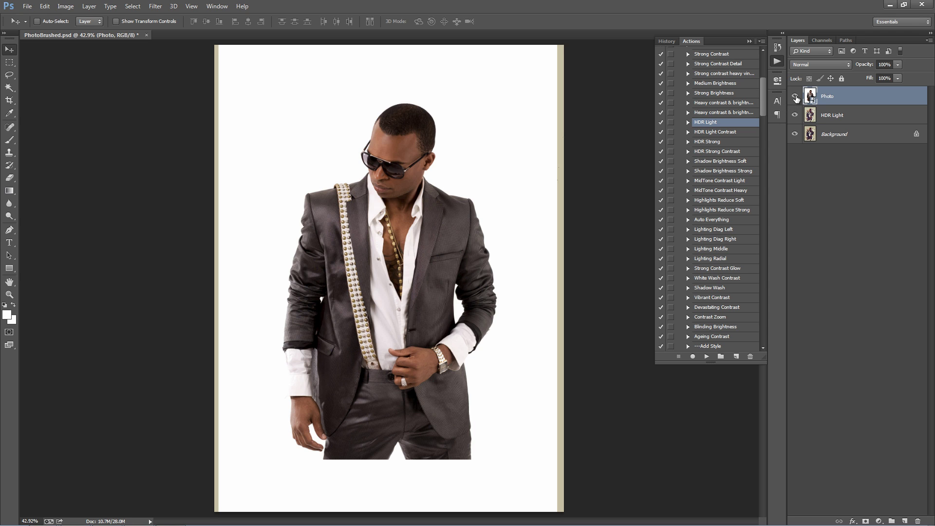
Toggle the Photo layer's visibility to compare before and after, leaving it hidden
left_click(794, 97)
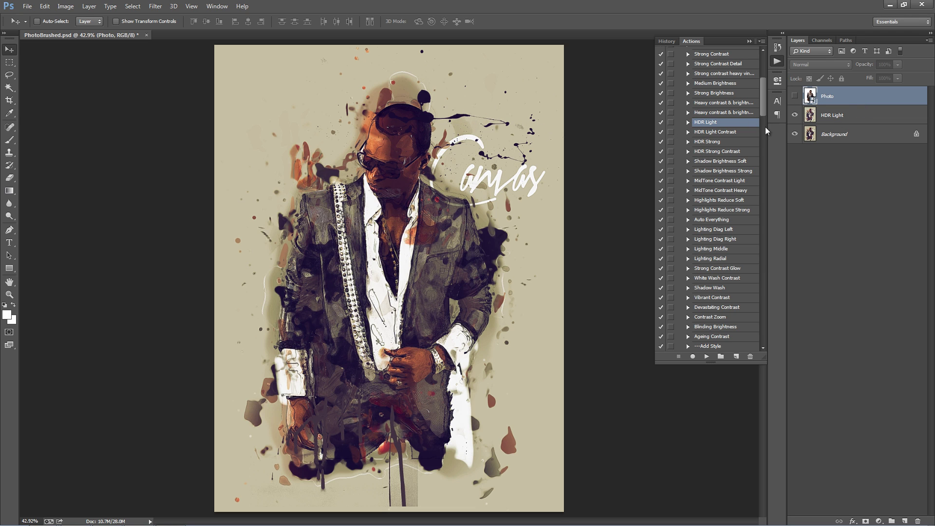
left_click(795, 96)
left_click(795, 96)
left_click(795, 96)
left_click(794, 96)
left_click(795, 96)
left_click(795, 96)
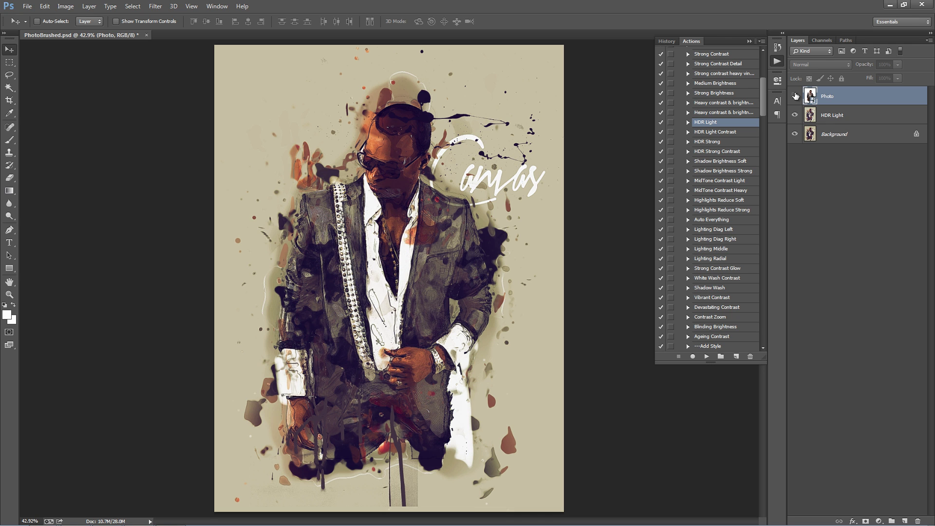